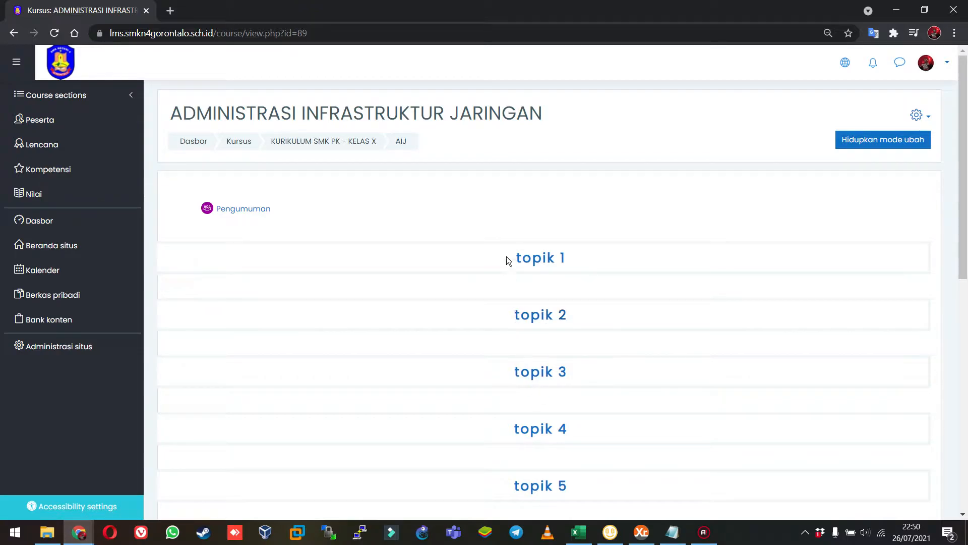
Turn on editing mode for the ADMINISTRASI INFRASTRUKTUR JARINGAN course.
{"action": "scroll", "coordinate": [449, 415], "scroll_direction": "down", "scroll_amount": 8}
{"action": "scroll", "coordinate": [448, 412], "scroll_direction": "down", "scroll_amount": 2}
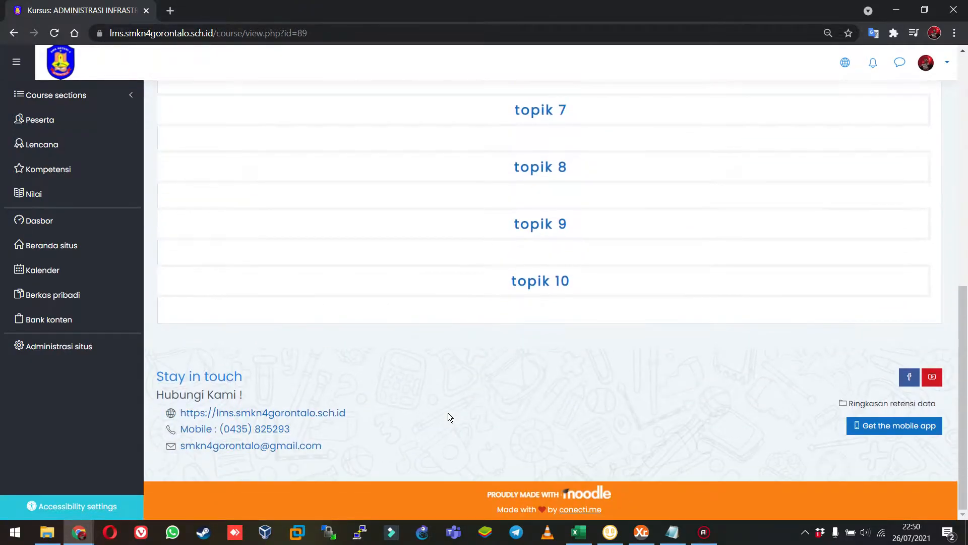
{"action": "scroll", "coordinate": [448, 412], "scroll_direction": "up", "scroll_amount": 12}
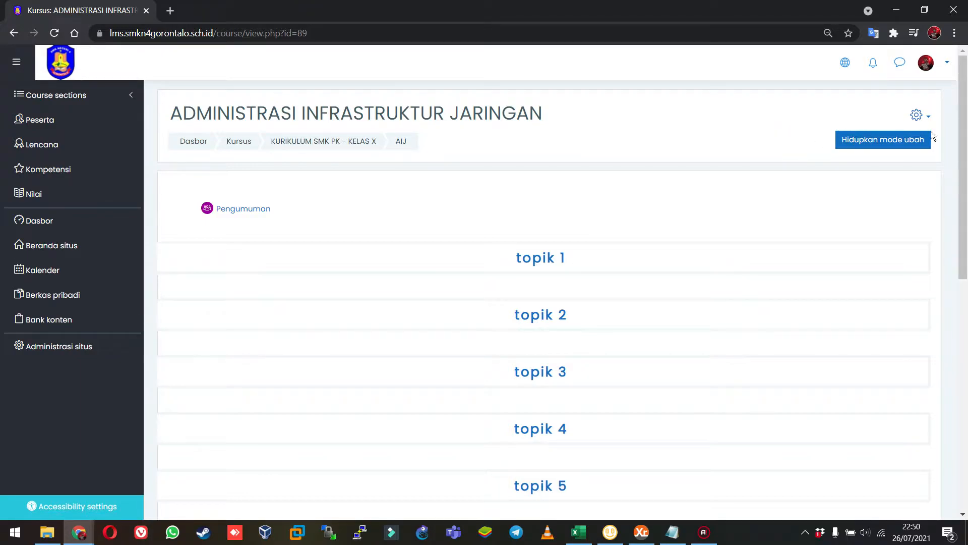
{"action": "left_click", "coordinate": [888, 140]}
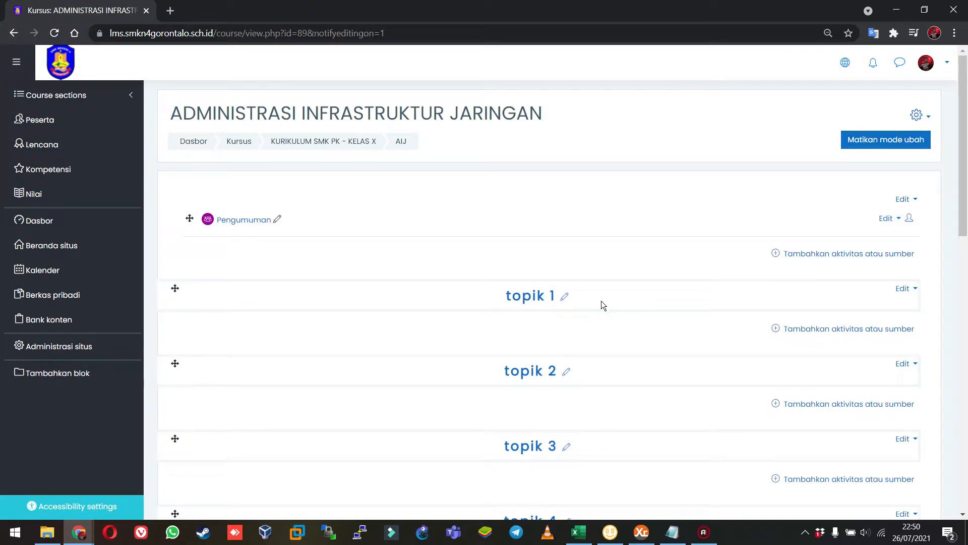
Rename the section topik 1 as "Pertemuan 1 : Pengenalan Konsep Virtual Local Area Network".
{"action": "scroll", "coordinate": [658, 337], "scroll_direction": "down", "scroll_amount": 3}
{"action": "scroll", "coordinate": [658, 339], "scroll_direction": "down", "scroll_amount": 12}
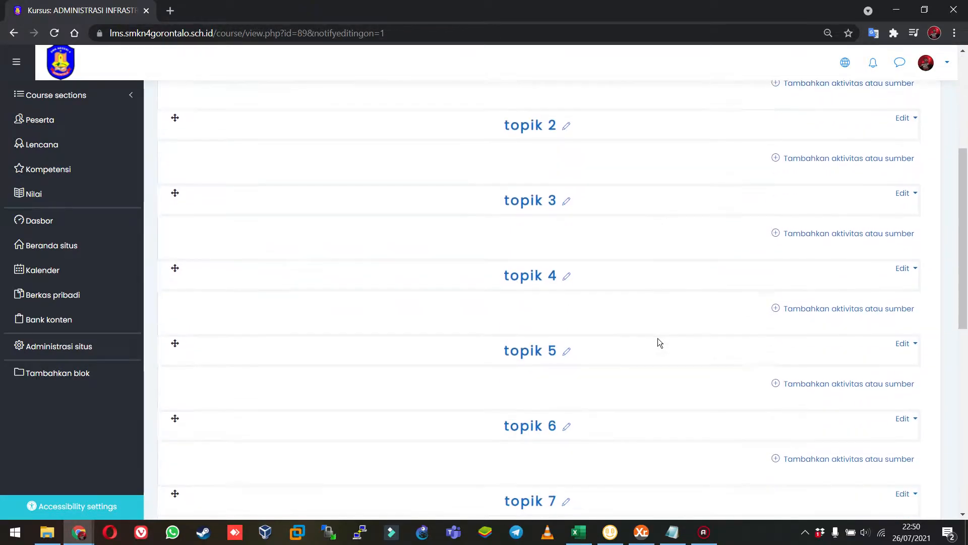
{"action": "scroll", "coordinate": [658, 339], "scroll_direction": "up", "scroll_amount": 8}
{"action": "scroll", "coordinate": [657, 339], "scroll_direction": "up", "scroll_amount": 7}
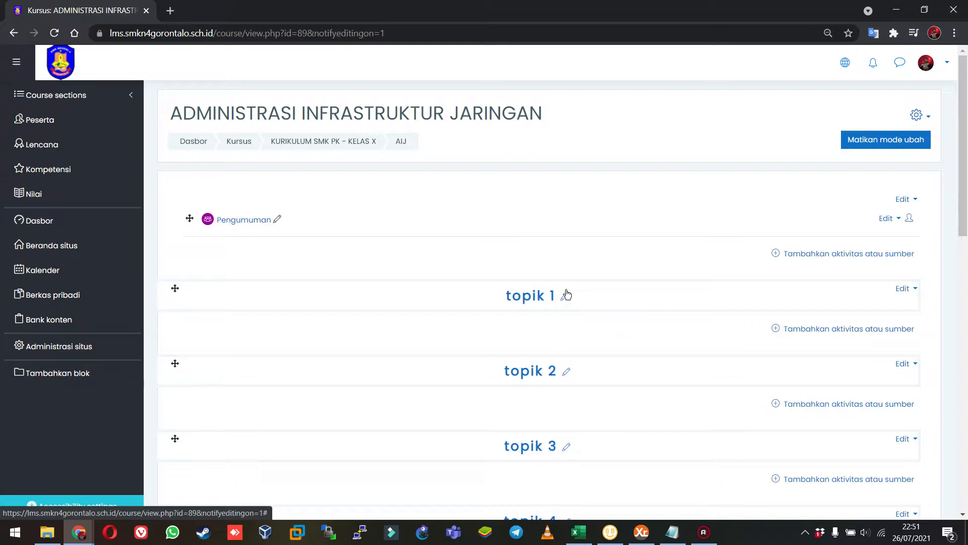
{"action": "left_click", "coordinate": [563, 296]}
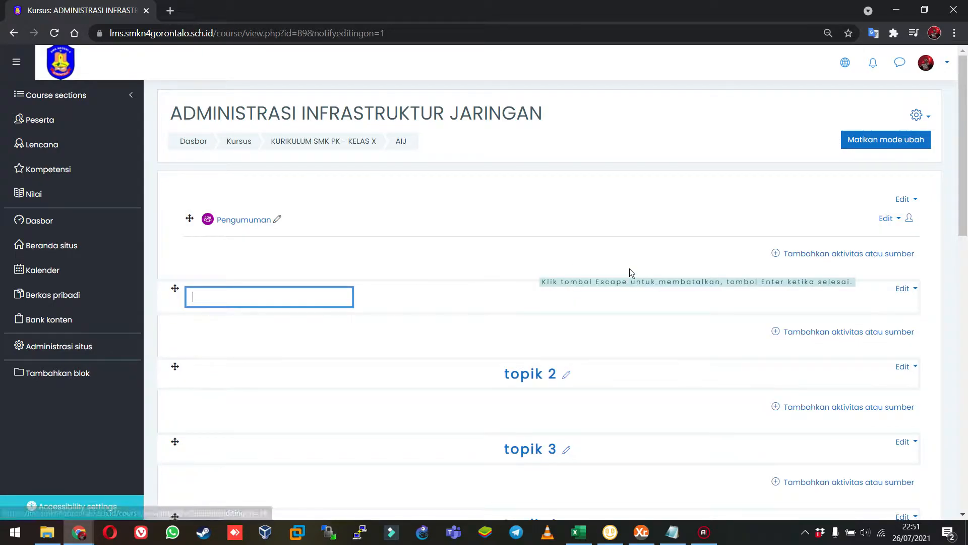
{"action": "type", "text": "Pertemuan"}
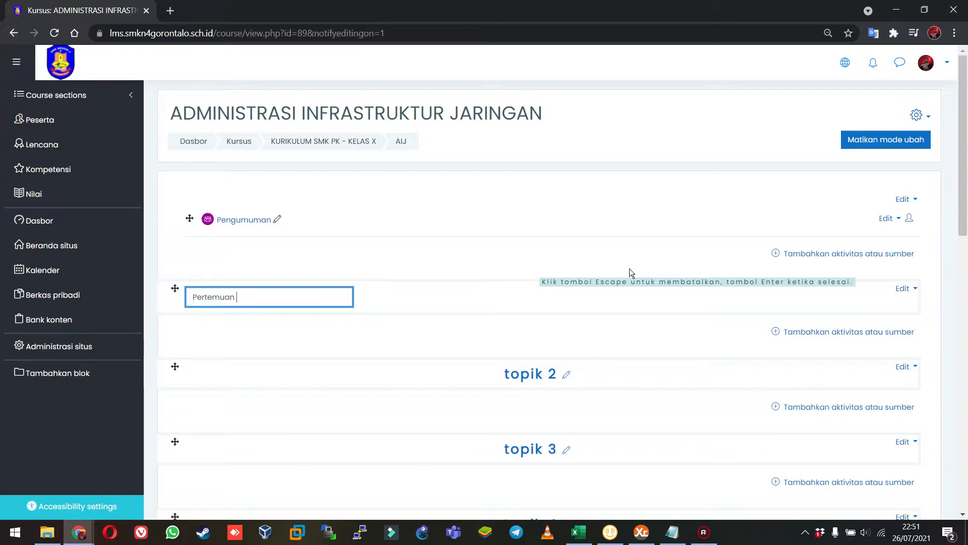
{"action": "type", "text": " Pertam"}
{"action": "type", "text": "1:"}
{"action": "type", "text": " Pengenalan Kons"}
{"action": "type", "text": "ep Vit"}
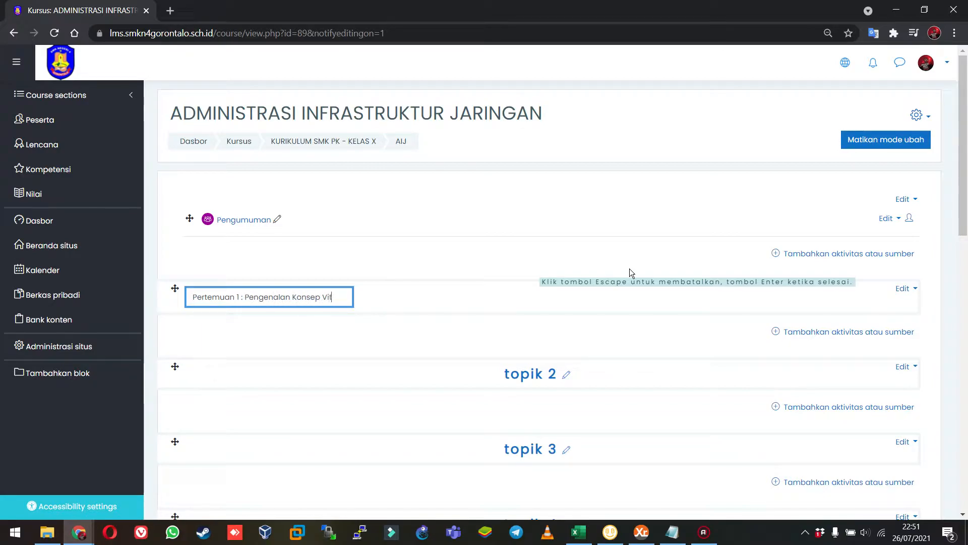
{"action": "key", "text": "BackSpace"}
{"action": "type", "text": "rtual "}
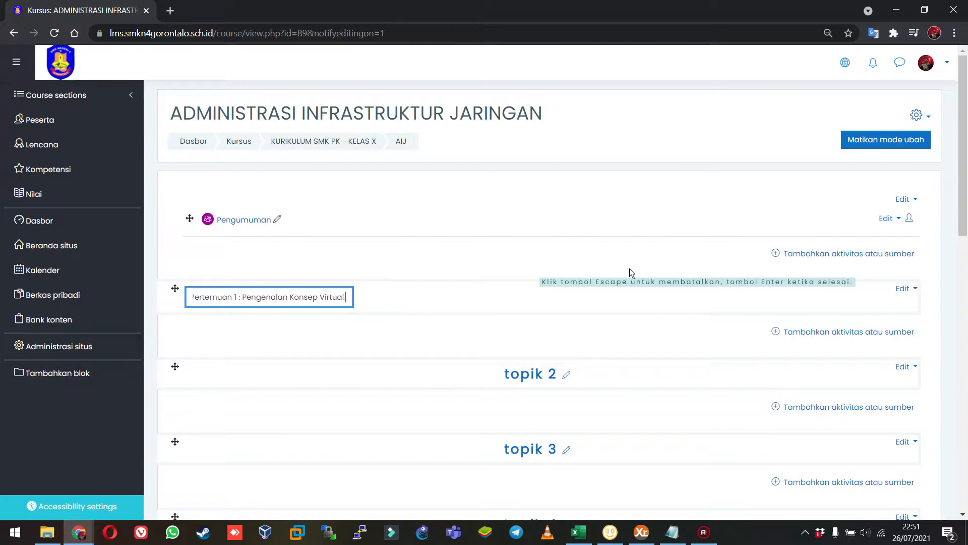
{"action": "type", "text": "Local Area Network"}
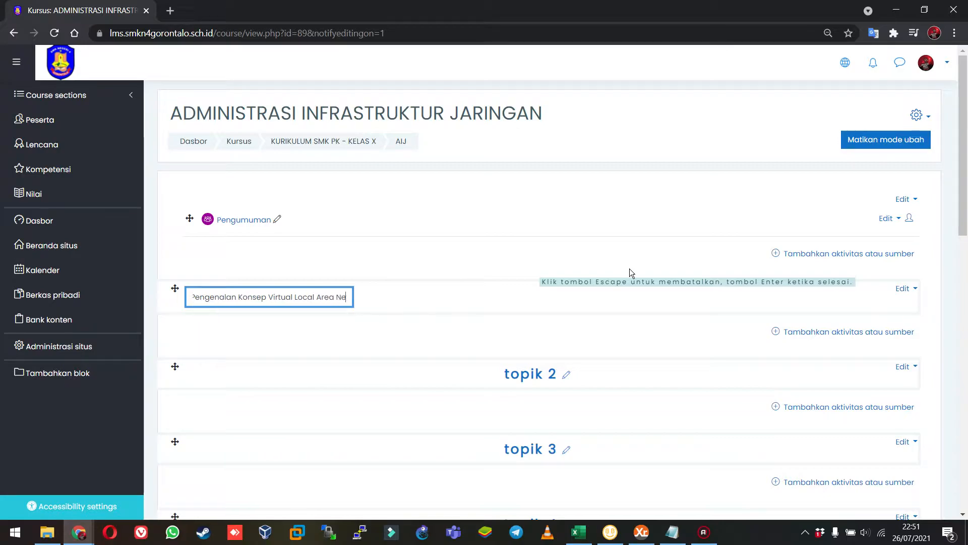
{"action": "key", "text": "Return"}
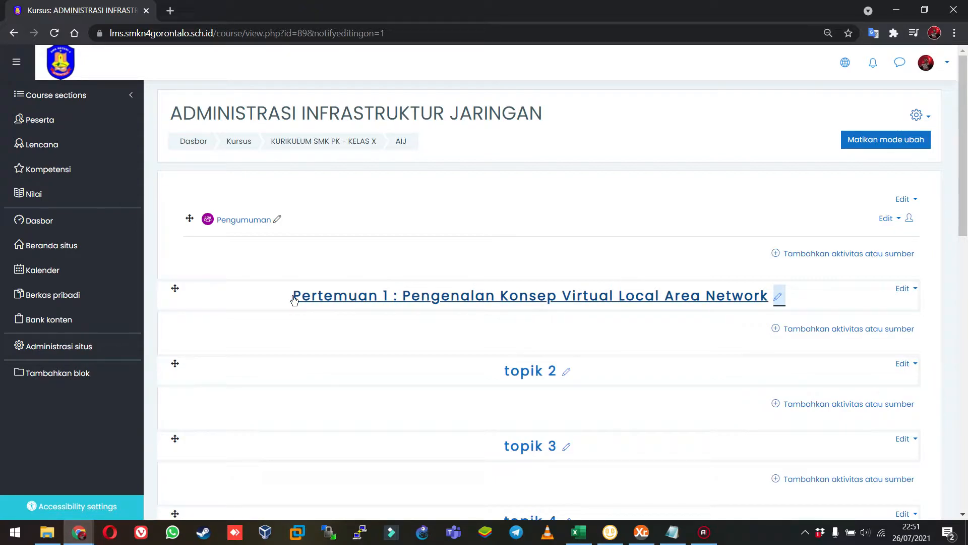
Rename the section topik 2 as "Pertemuan 2 : Implementasi Konfigurasi Virtual Local Area Network".
{"action": "scroll", "coordinate": [313, 317], "scroll_direction": "down", "scroll_amount": 2}
{"action": "left_click", "coordinate": [565, 245]}
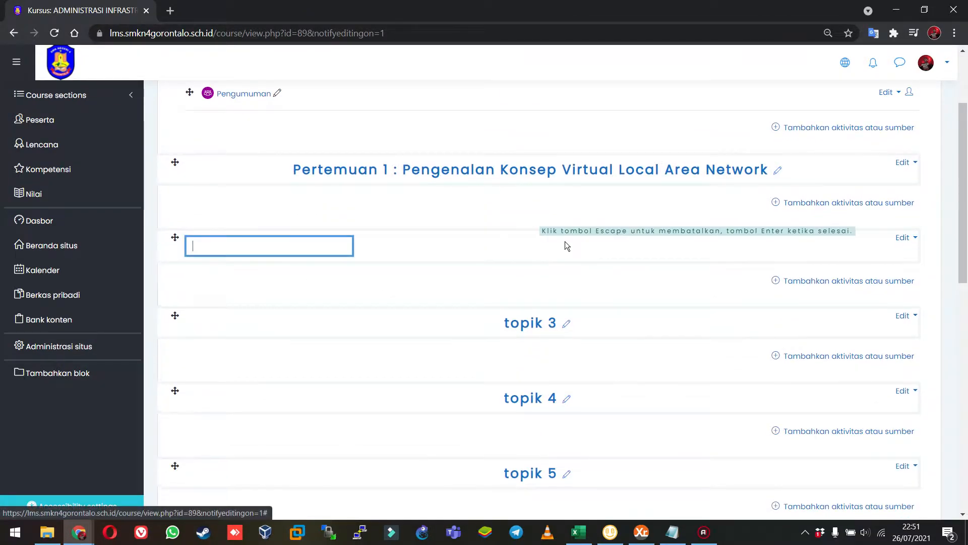
{"action": "type", "text": "Pertemuan 2 :"}
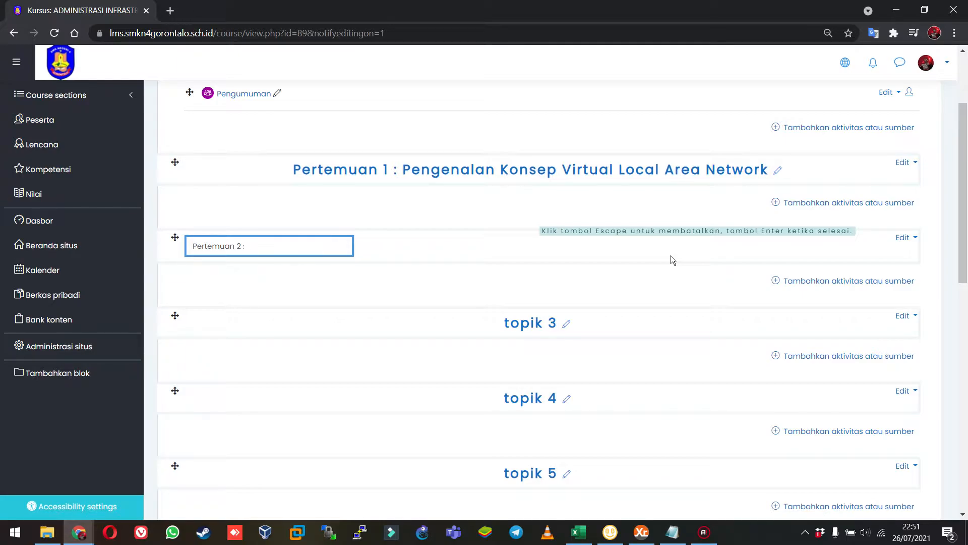
{"action": "type", "text": "Imp"}
{"action": "key", "text": "BackSpace"}
{"action": "key", "text": "BackSpace"}
{"action": "type", "text": "mplementasi Konfigur"}
{"action": "key", "text": "BackSpace"}
{"action": "key", "text": "BackSpace"}
{"action": "key", "text": "BackSpace"}
{"action": "type", "text": "igu"}
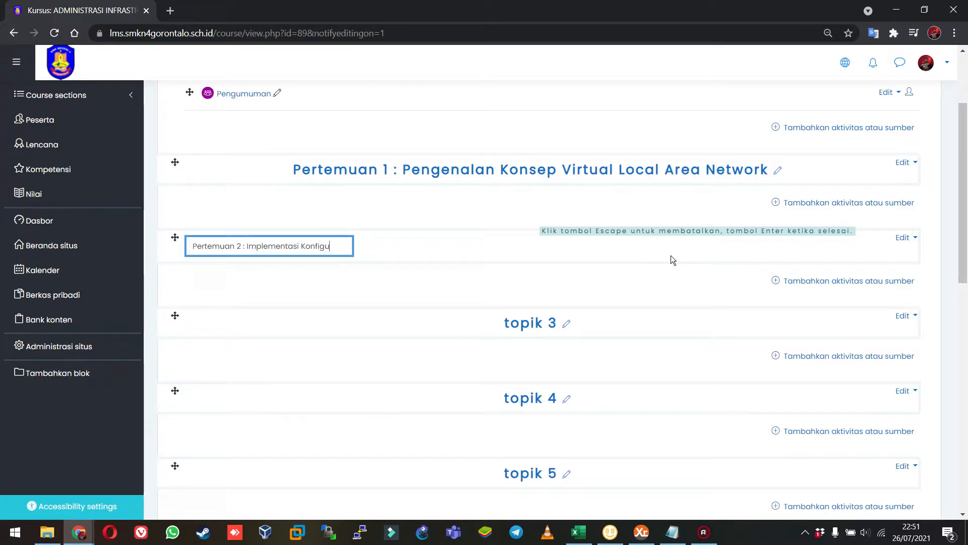
{"action": "type", "text": "rasi Virt"}
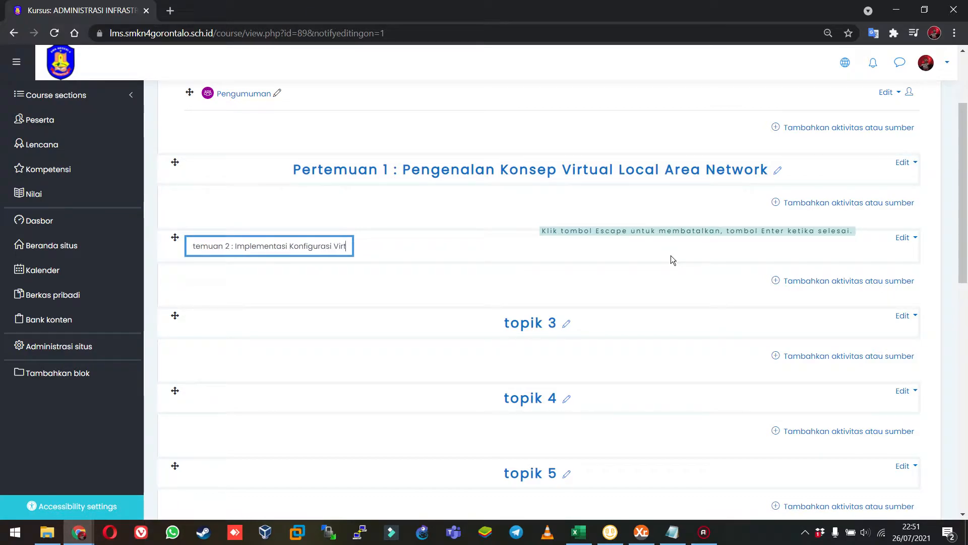
{"action": "type", "text": "ual Local A"}
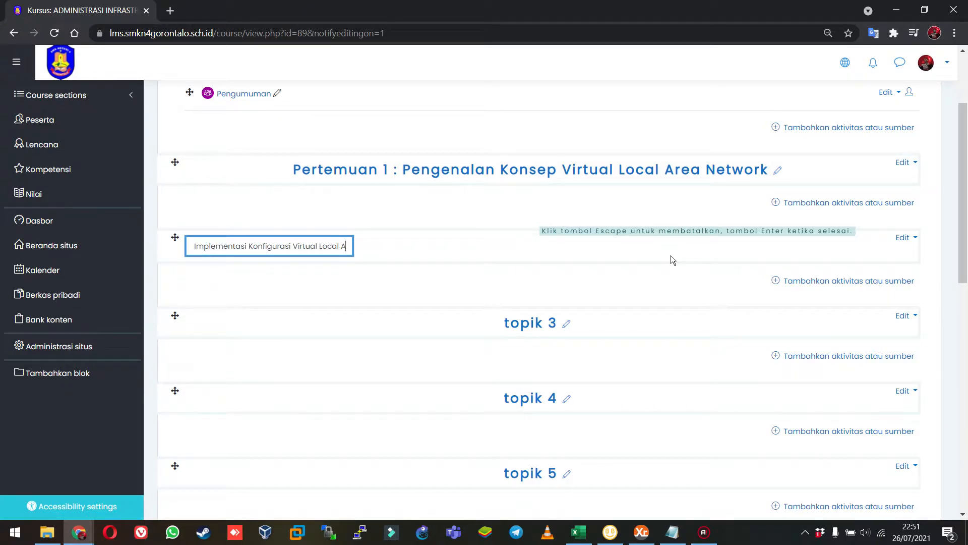
{"action": "type", "text": "rea Network"}
{"action": "key", "text": "Return"}
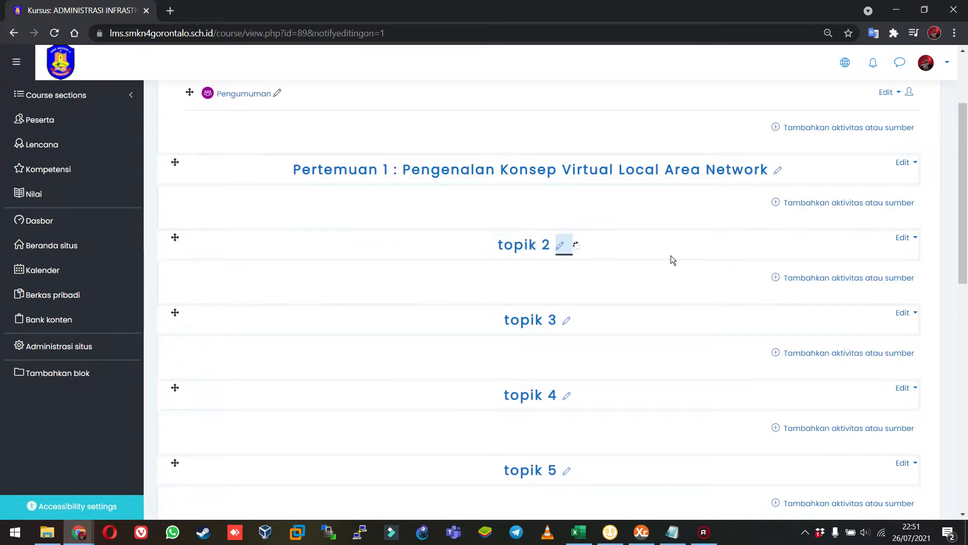
Review the course page's sections, from the announcements through the two Pertemuan sections to the following topics.
{"action": "scroll", "coordinate": [462, 181], "scroll_direction": "up", "scroll_amount": 3}
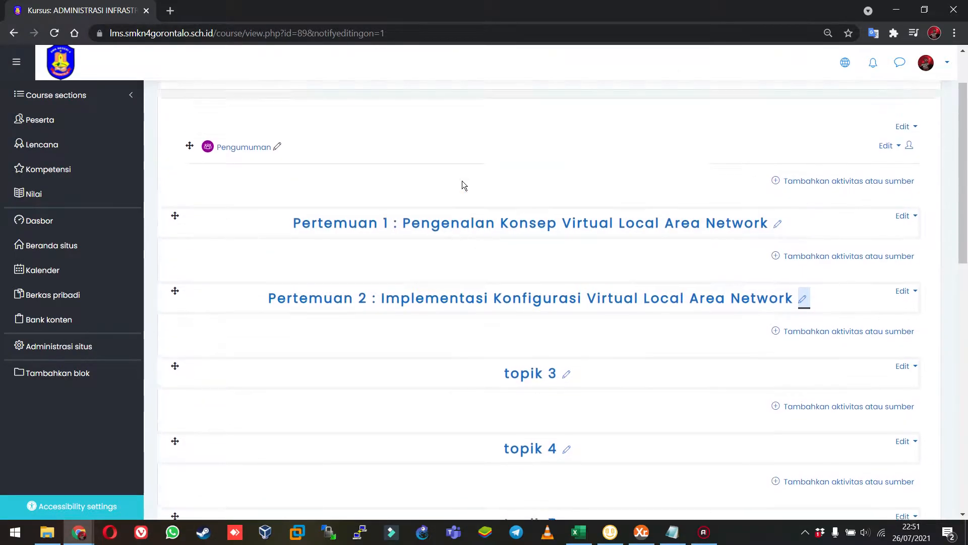
{"action": "scroll", "coordinate": [501, 346], "scroll_direction": "down", "scroll_amount": 3}
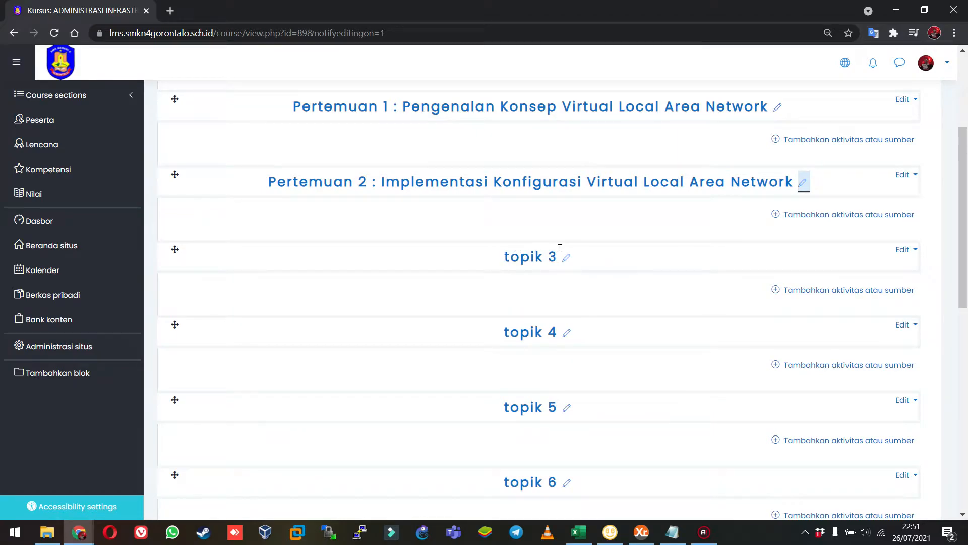
{"action": "scroll", "coordinate": [557, 247], "scroll_direction": "up", "scroll_amount": 2}
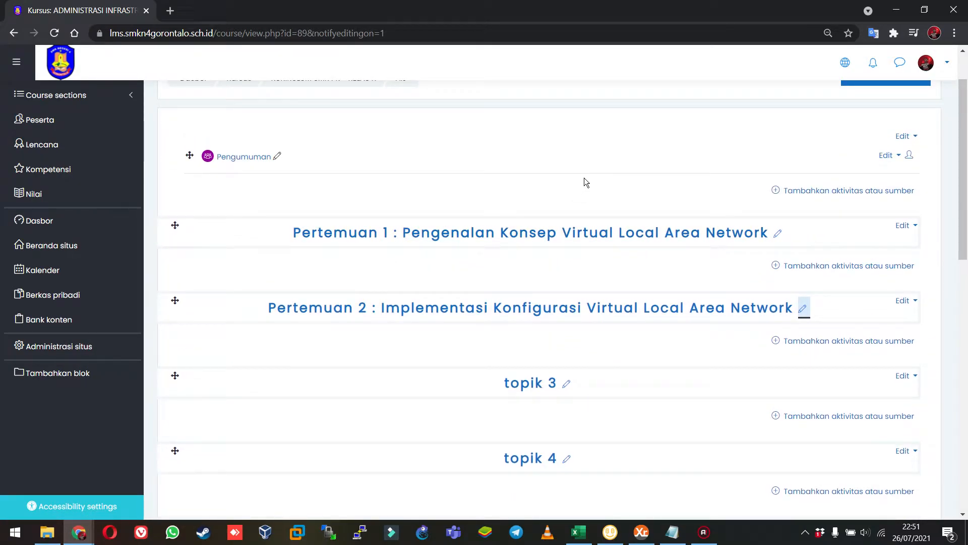
{"action": "scroll", "coordinate": [584, 178], "scroll_direction": "up", "scroll_amount": 1}
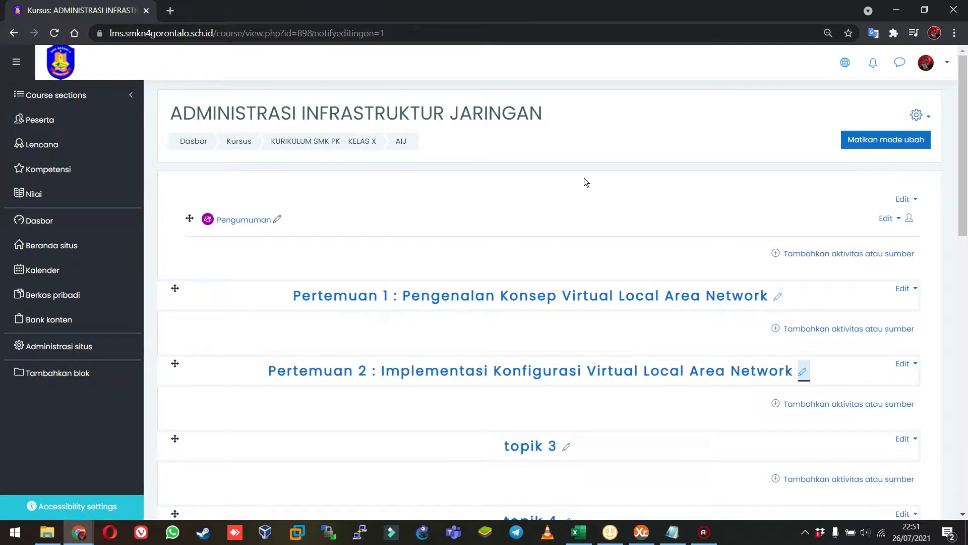
{"action": "scroll", "coordinate": [584, 177], "scroll_direction": "down", "scroll_amount": 1}
{"action": "scroll", "coordinate": [584, 177], "scroll_direction": "down", "scroll_amount": 2}
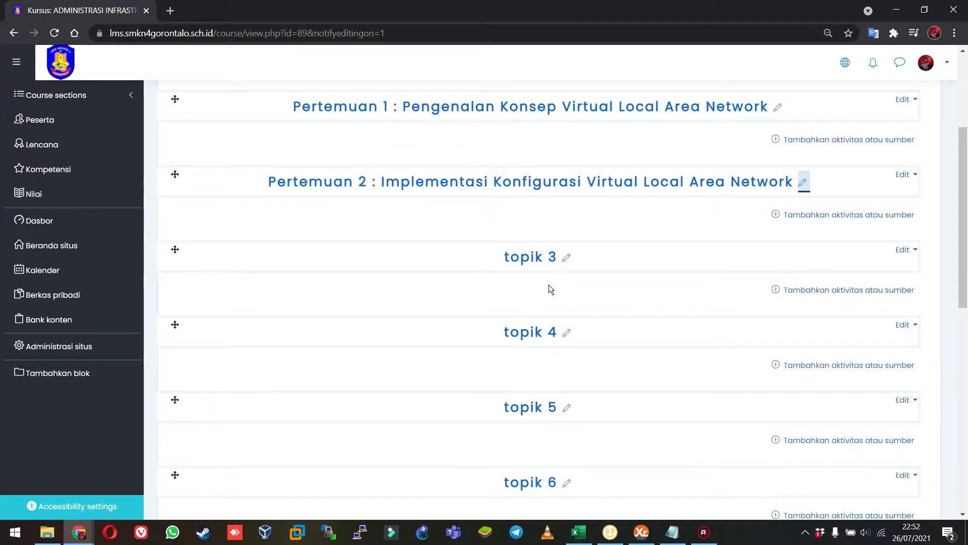
{"action": "scroll", "coordinate": [573, 261], "scroll_direction": "up", "scroll_amount": 3}
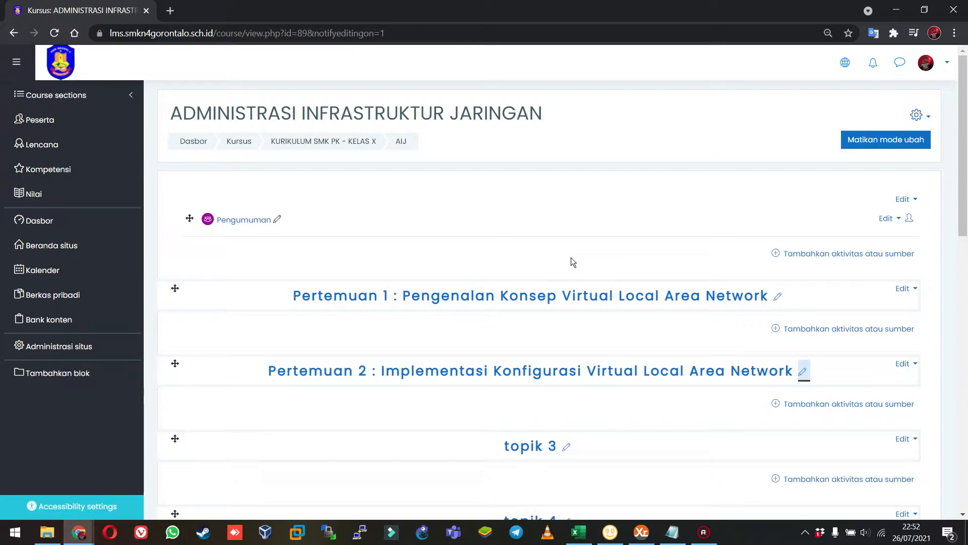
{"action": "scroll", "coordinate": [571, 261], "scroll_direction": "down", "scroll_amount": 3}
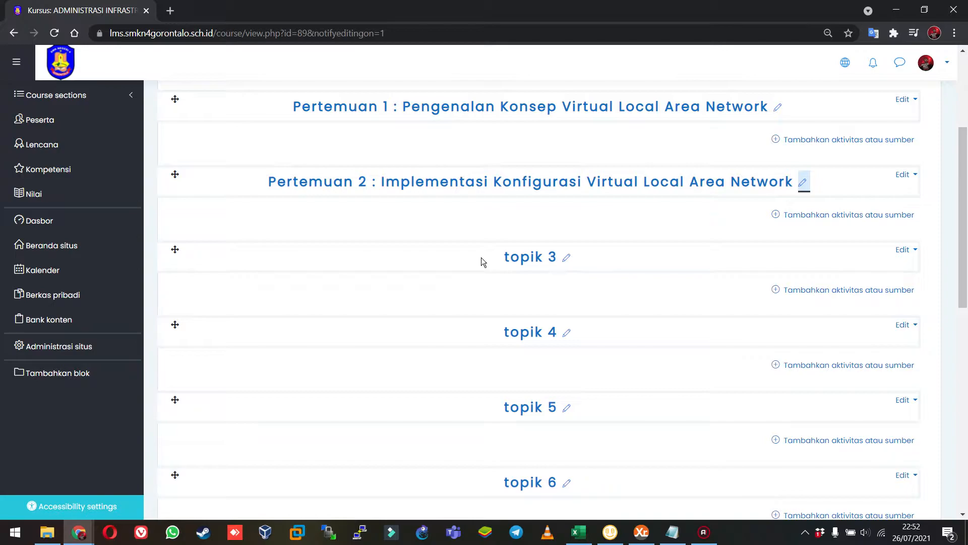
{"action": "scroll", "coordinate": [456, 268], "scroll_direction": "up", "scroll_amount": 2}
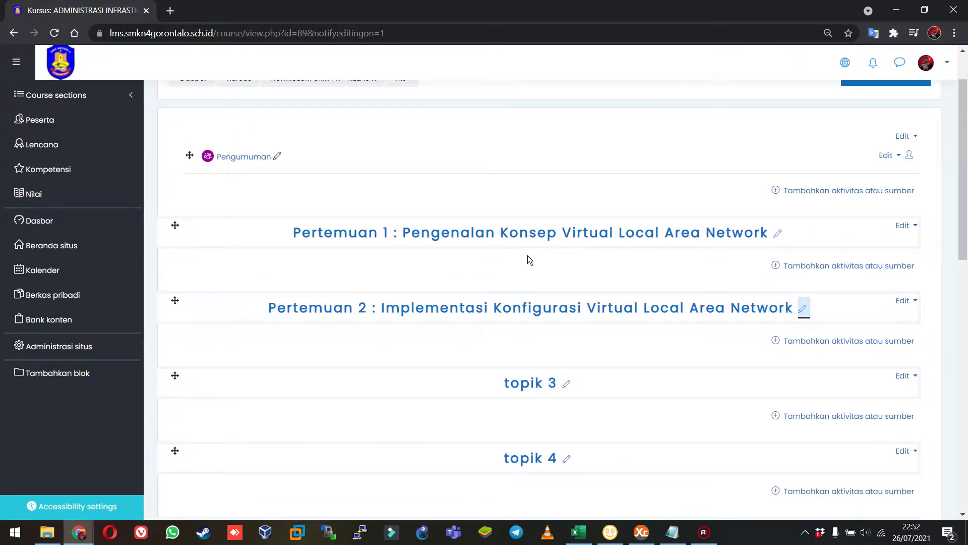
{"action": "scroll", "coordinate": [527, 256], "scroll_direction": "down", "scroll_amount": 1}
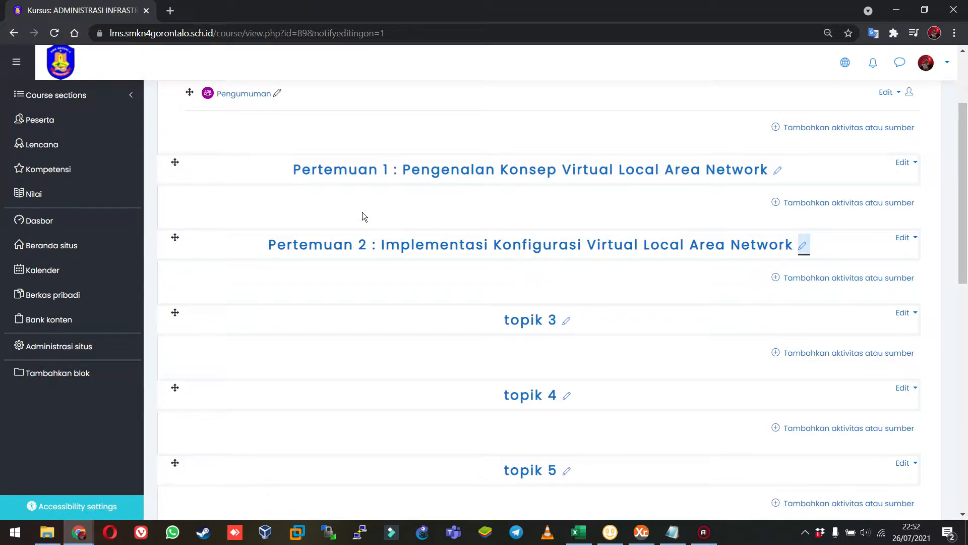
{"action": "scroll", "coordinate": [361, 221], "scroll_direction": "up", "scroll_amount": 2}
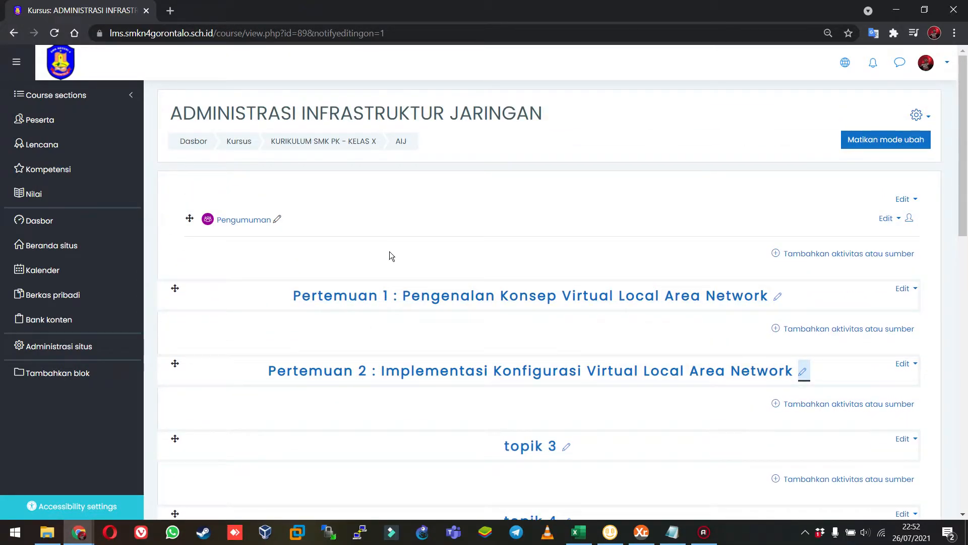
{"action": "scroll", "coordinate": [390, 251], "scroll_direction": "down", "scroll_amount": 2}
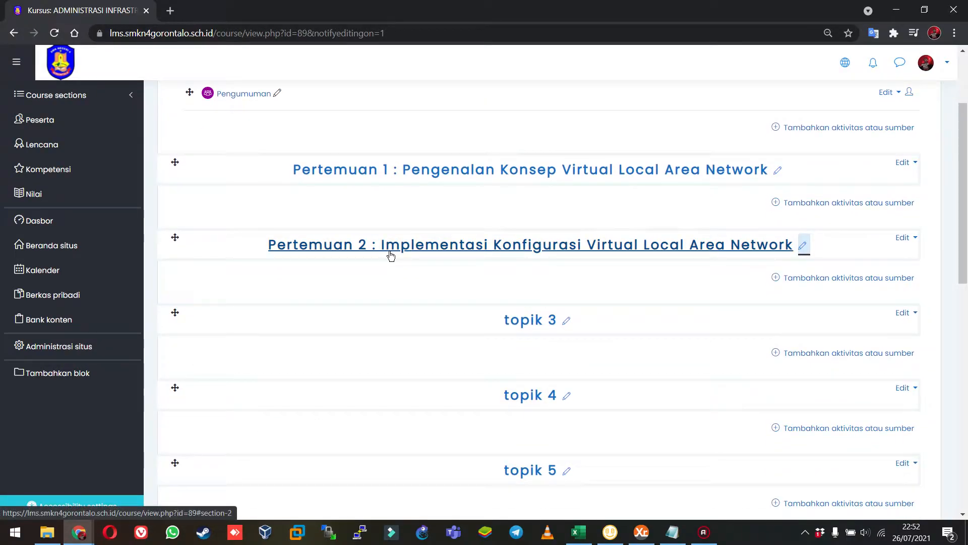
{"action": "scroll", "coordinate": [430, 193], "scroll_direction": "up", "scroll_amount": 1}
{"action": "scroll", "coordinate": [430, 193], "scroll_direction": "up", "scroll_amount": 2}
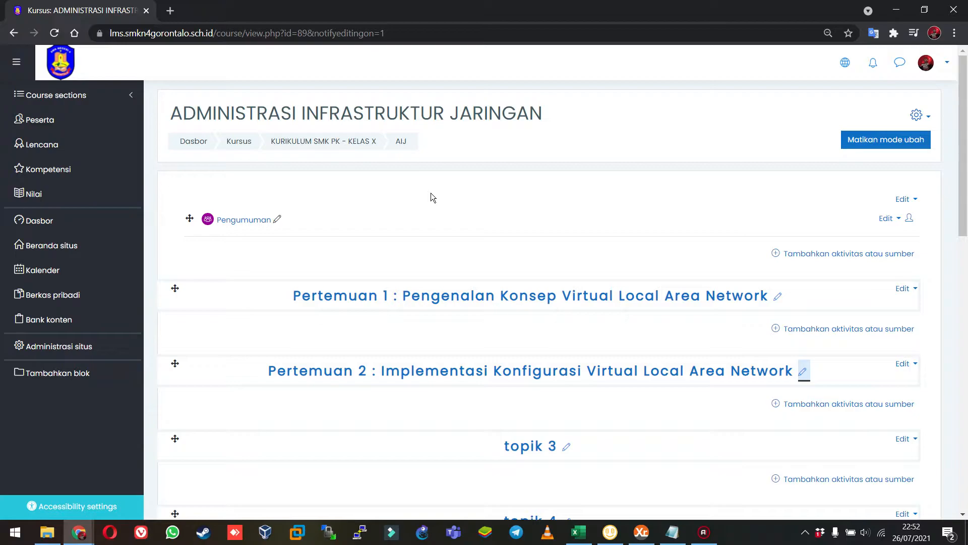
{"action": "scroll", "coordinate": [431, 193], "scroll_direction": "down", "scroll_amount": 2}
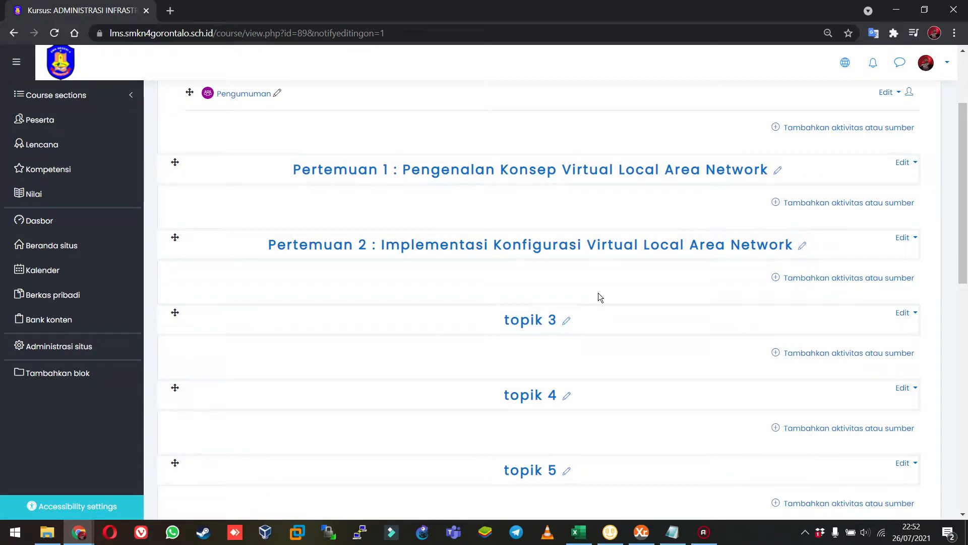
{"action": "scroll", "coordinate": [598, 293], "scroll_direction": "up", "scroll_amount": 3}
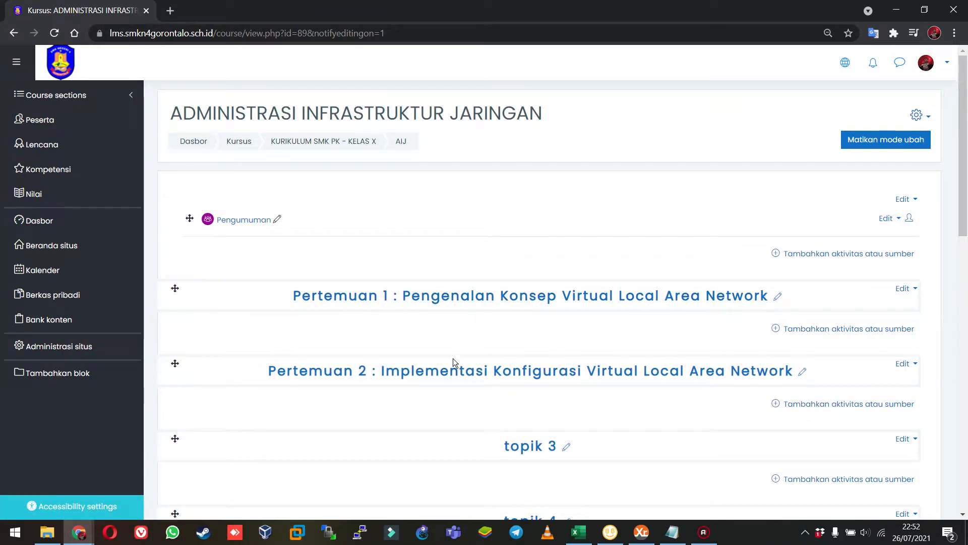
{"action": "scroll", "coordinate": [415, 442], "scroll_direction": "down", "scroll_amount": 2}
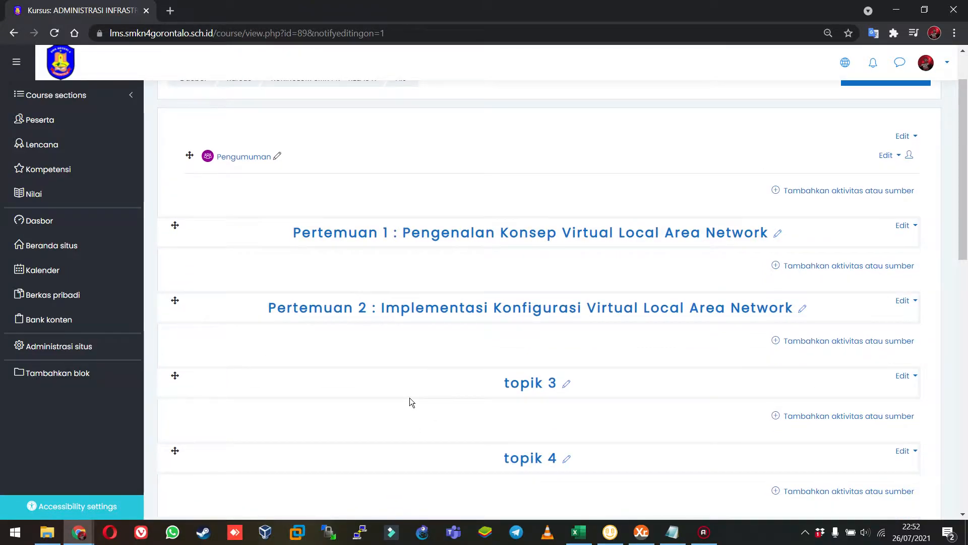
{"action": "scroll", "coordinate": [409, 397], "scroll_direction": "up", "scroll_amount": 2}
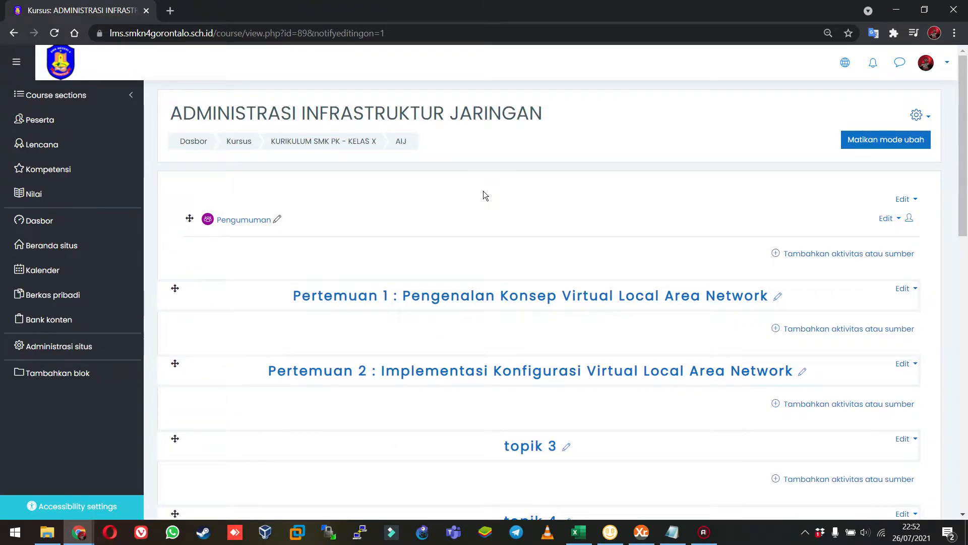
Rename the section topik 3 as "Pertemuan 3 : Menganalisis Permasalahan Konfigurasi VLAN".
{"action": "scroll", "coordinate": [484, 376], "scroll_direction": "down", "scroll_amount": 3}
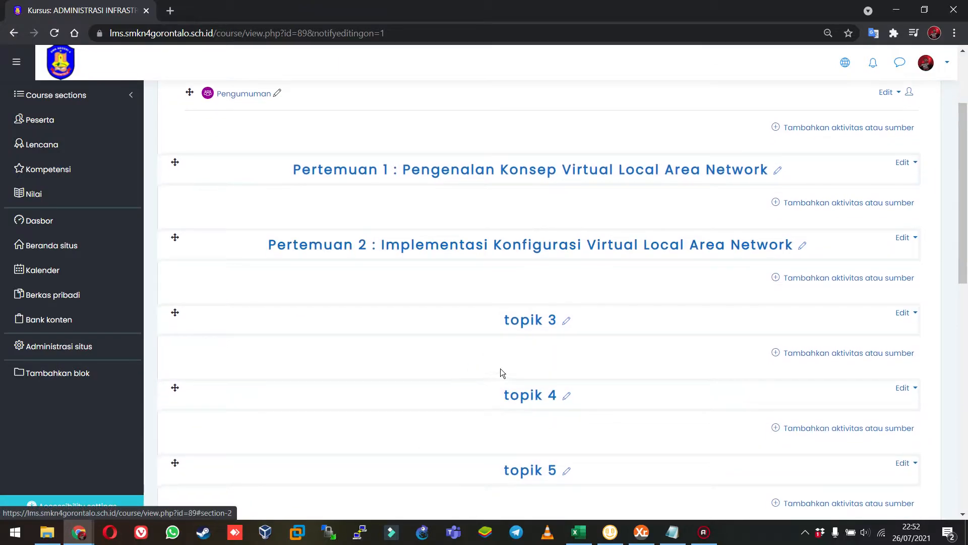
{"action": "left_click", "coordinate": [566, 322]}
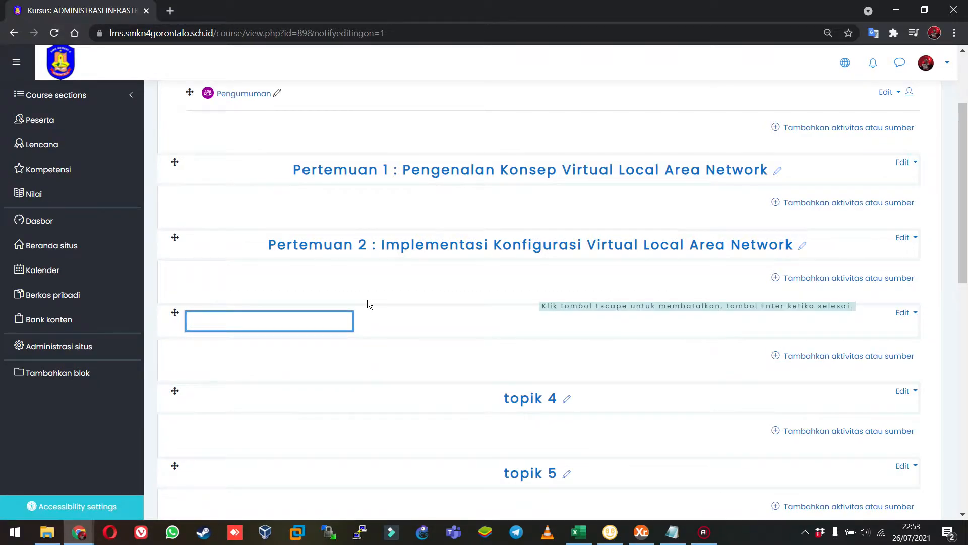
{"action": "type", "text": "Pertemuan 3 : Menganal"}
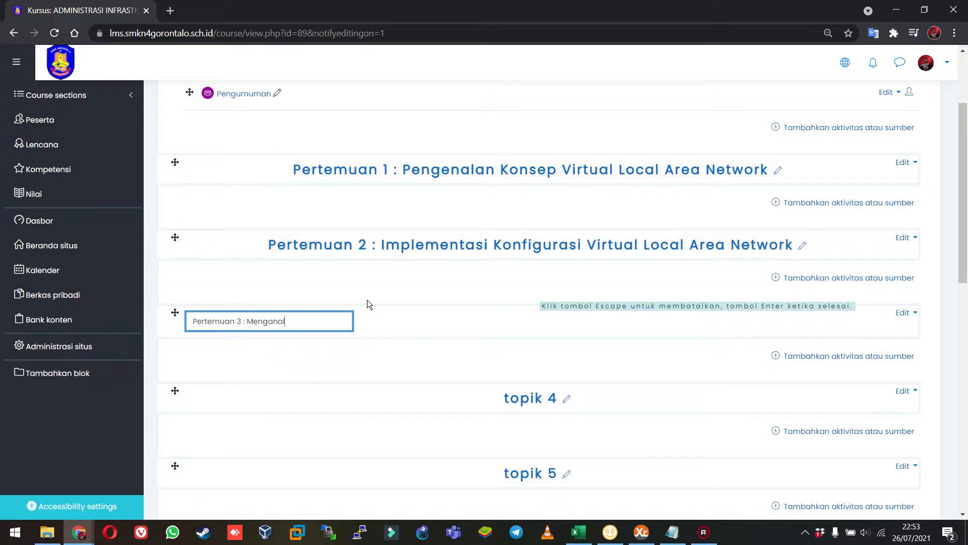
{"action": "type", "text": "isis Permasalaha"}
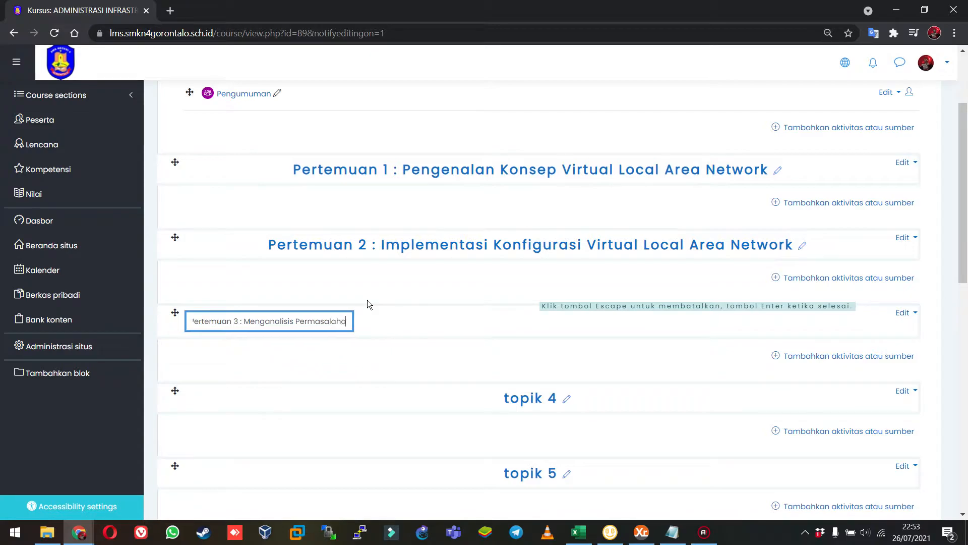
{"action": "type", "text": "n Konfigura"}
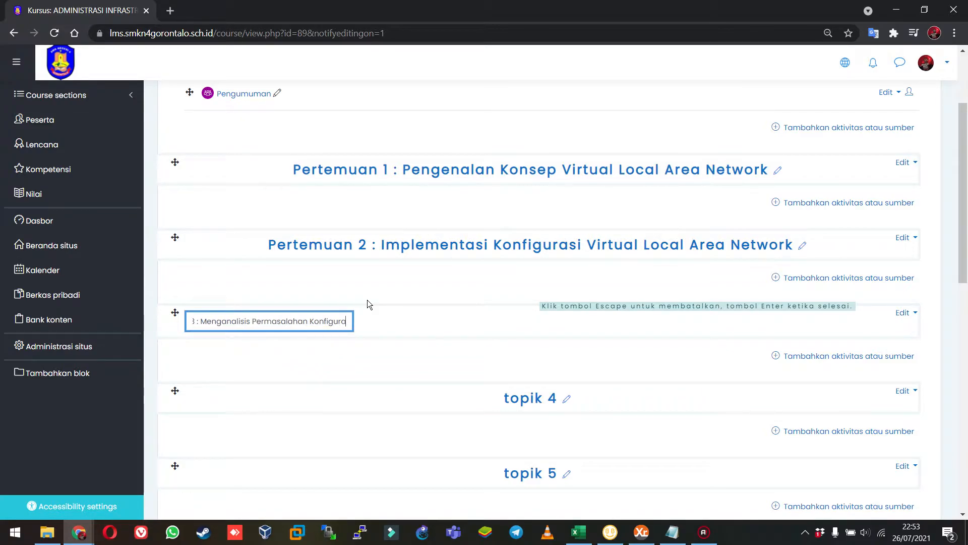
{"action": "type", "text": "si VLAN"}
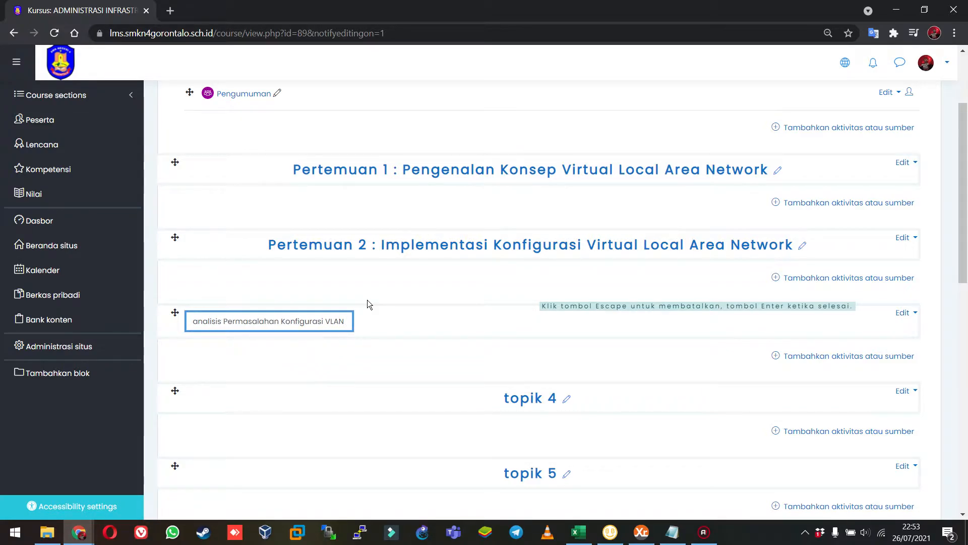
{"action": "key", "text": "Return"}
Rename the section topik 4 as "Pertemuan 4 : Melakukan penyelesaian Masalah (Troubleshooting) terhadap permasalahan pada jaringan VLAN".
{"action": "scroll", "coordinate": [530, 302], "scroll_direction": "down", "scroll_amount": 2}
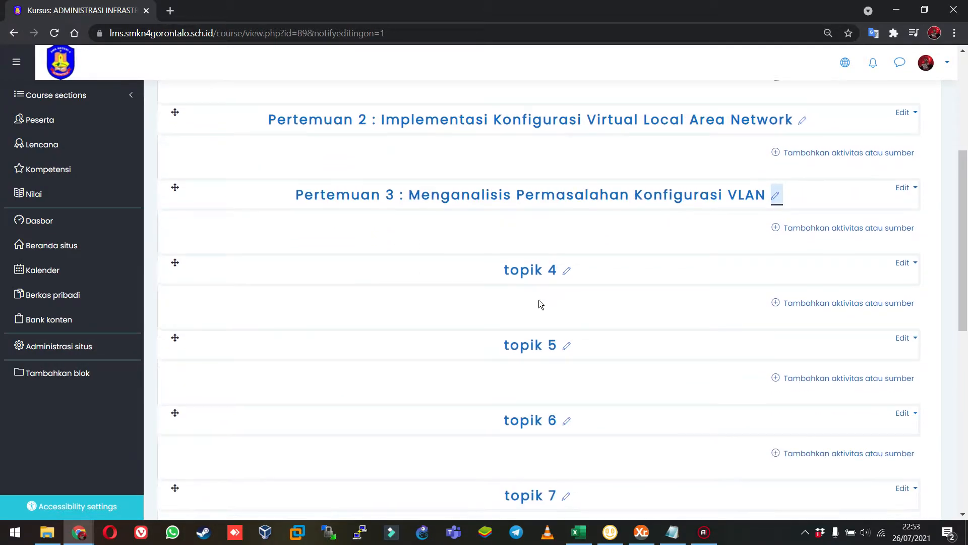
{"action": "left_click", "coordinate": [568, 271]}
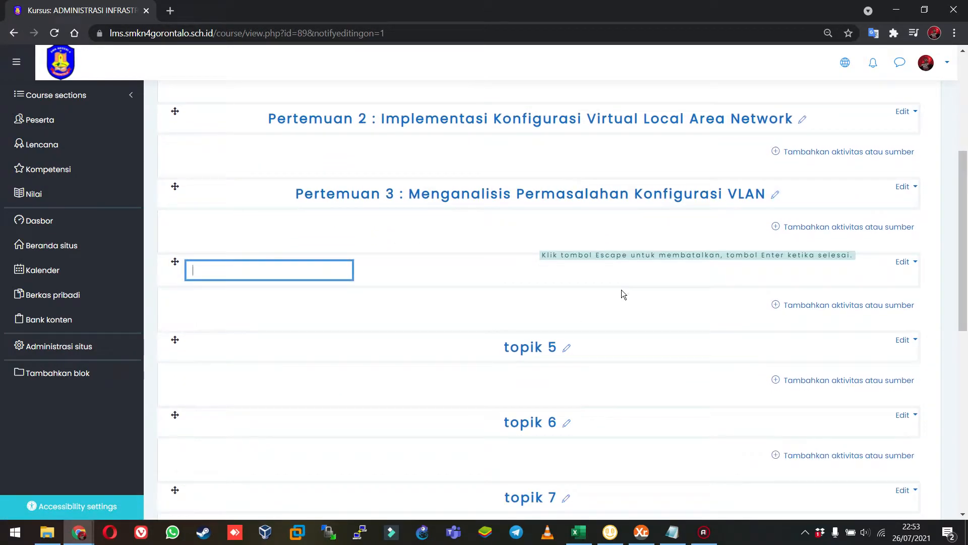
{"action": "type", "text": "Pertemua"}
{"action": "type", "text": "n 4 : Melaku"}
{"action": "type", "text": "kan penyelesaian Ma"}
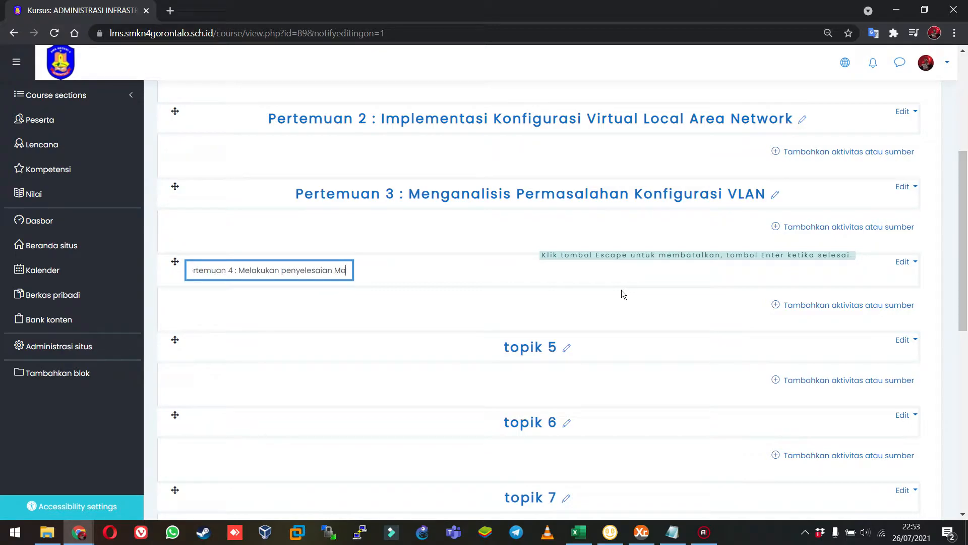
{"action": "type", "text": "salah (Troubl"}
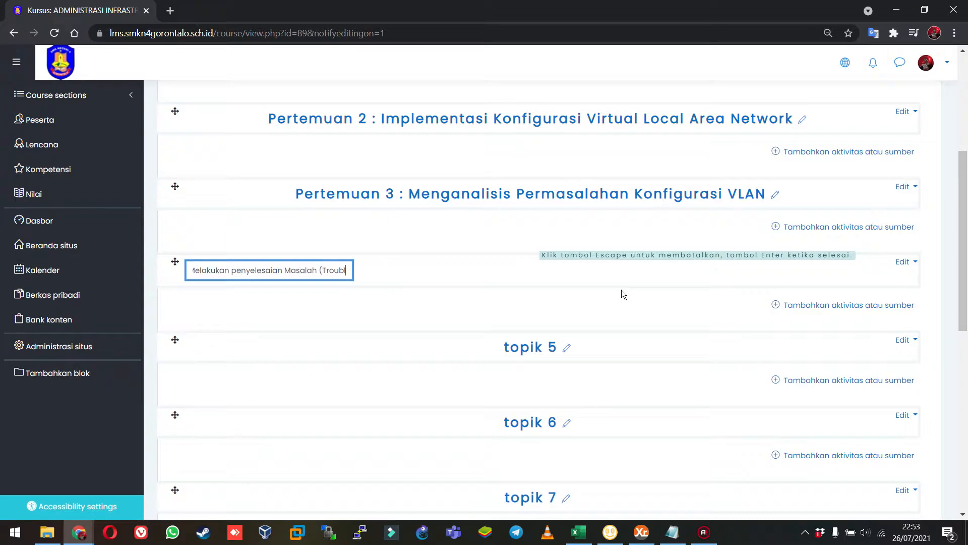
{"action": "type", "text": "eshooting) "}
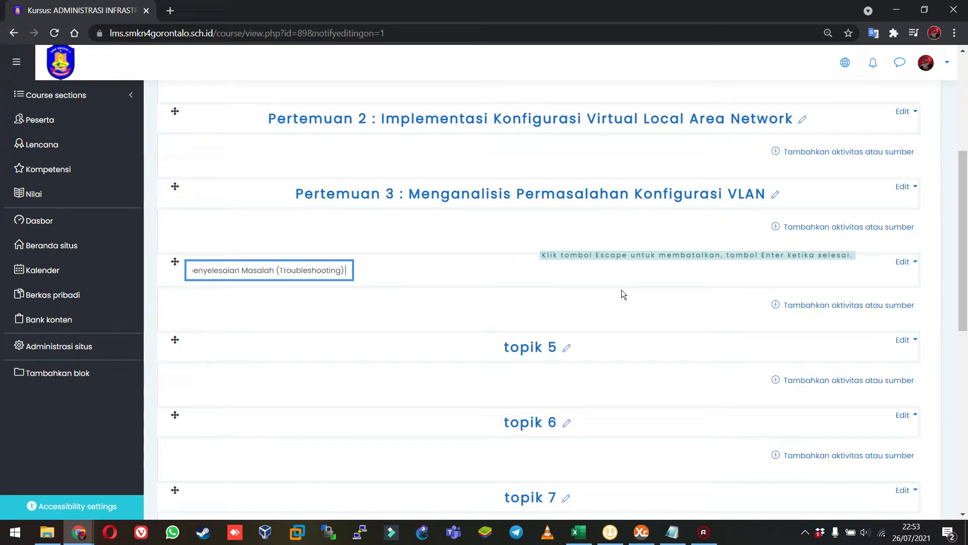
{"action": "type", "text": "terhadap permas"}
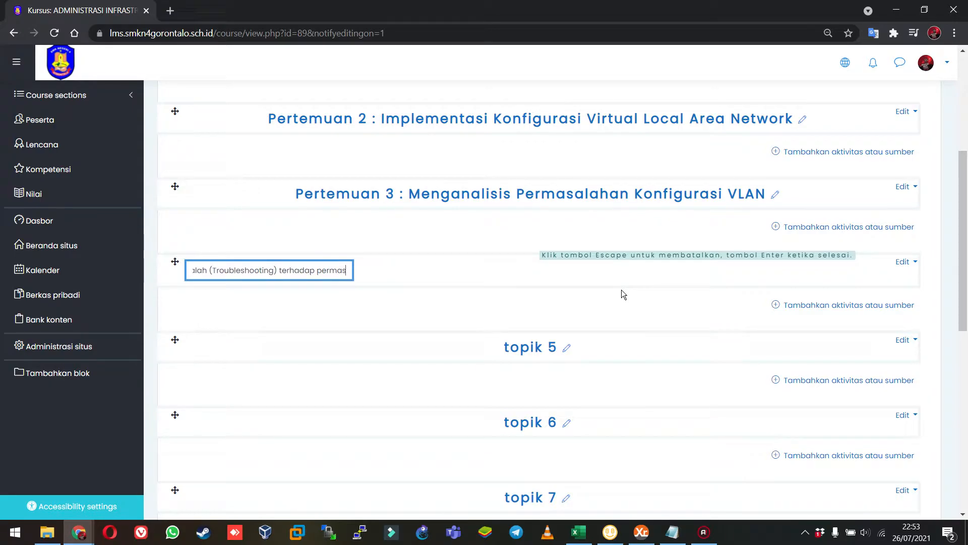
{"action": "type", "text": "alahan pada ja"}
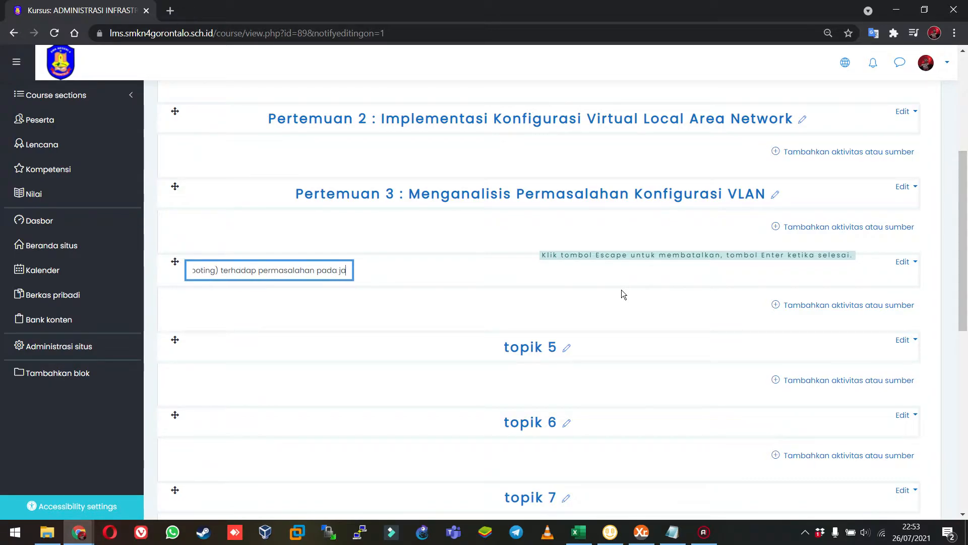
{"action": "type", "text": "ringan VLAN"}
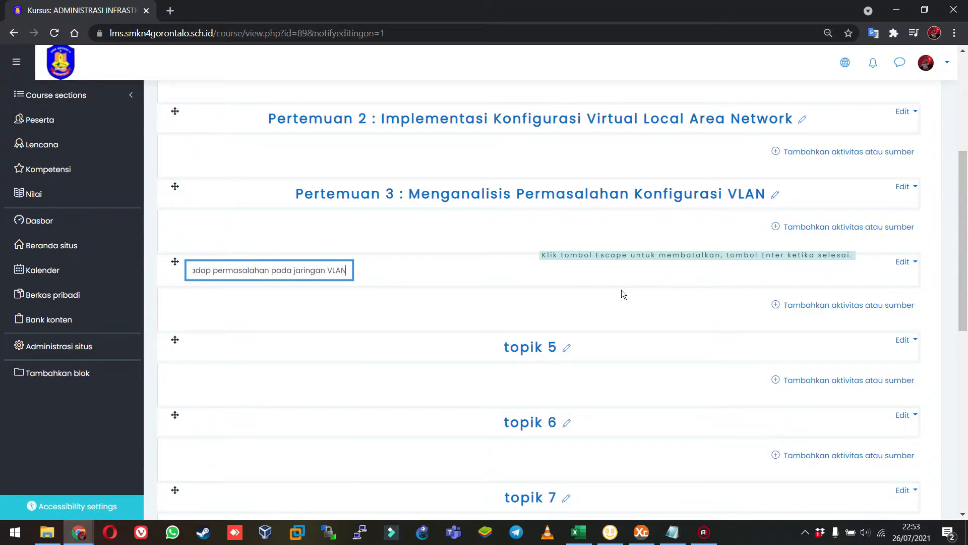
{"action": "key", "text": "Return"}
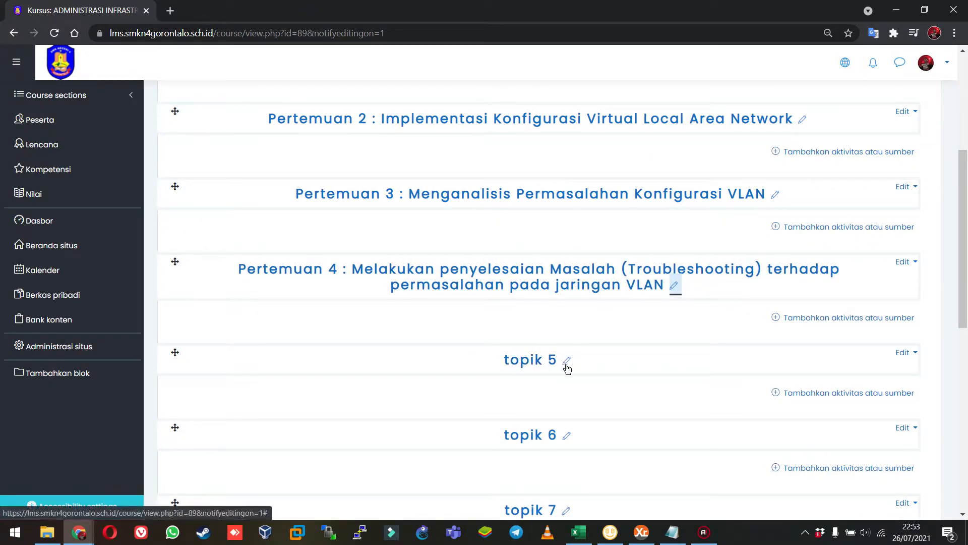
Rename the section topik 5 as "Pertemuan 5 : Melakukan konfigurasi Interkoneksi Antara VLAN menggunakan Router Cisco & Mikrotik (InterVLAN Routing)".
{"action": "left_click", "coordinate": [566, 360]}
{"action": "scroll", "coordinate": [361, 322], "scroll_direction": "down", "scroll_amount": 2}
{"action": "scroll", "coordinate": [361, 322], "scroll_direction": "up", "scroll_amount": 7}
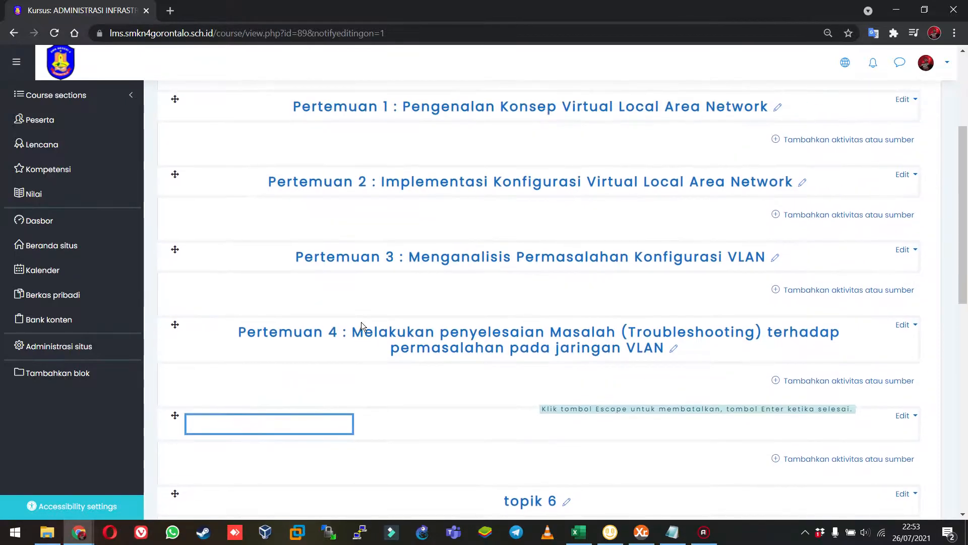
{"action": "scroll", "coordinate": [378, 309], "scroll_direction": "down", "scroll_amount": 2}
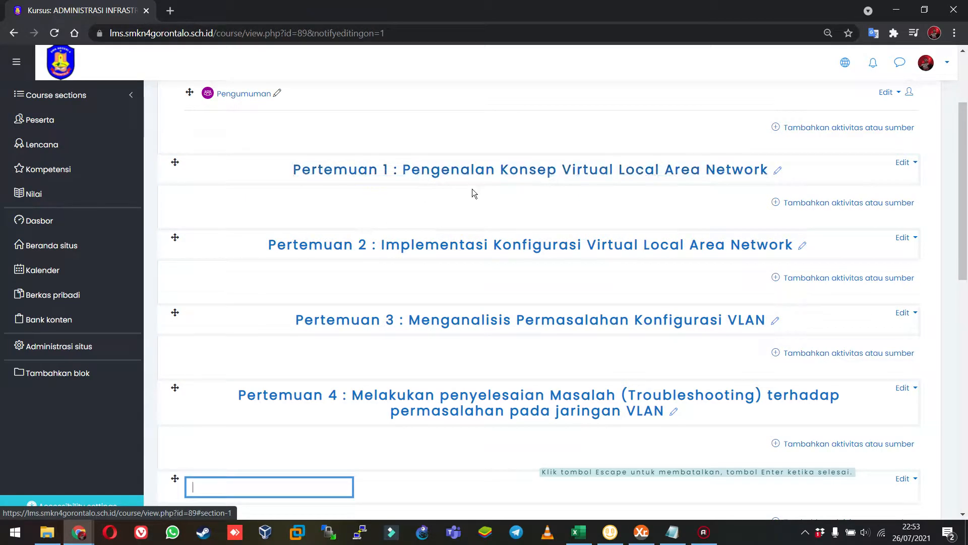
{"action": "scroll", "coordinate": [330, 348], "scroll_direction": "down", "scroll_amount": 2}
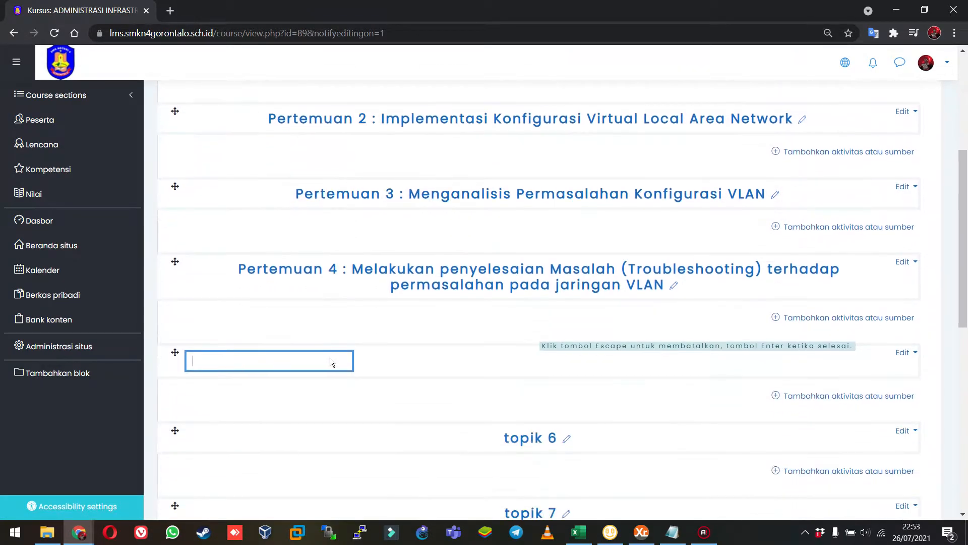
{"action": "type", "text": "Pertemua"}
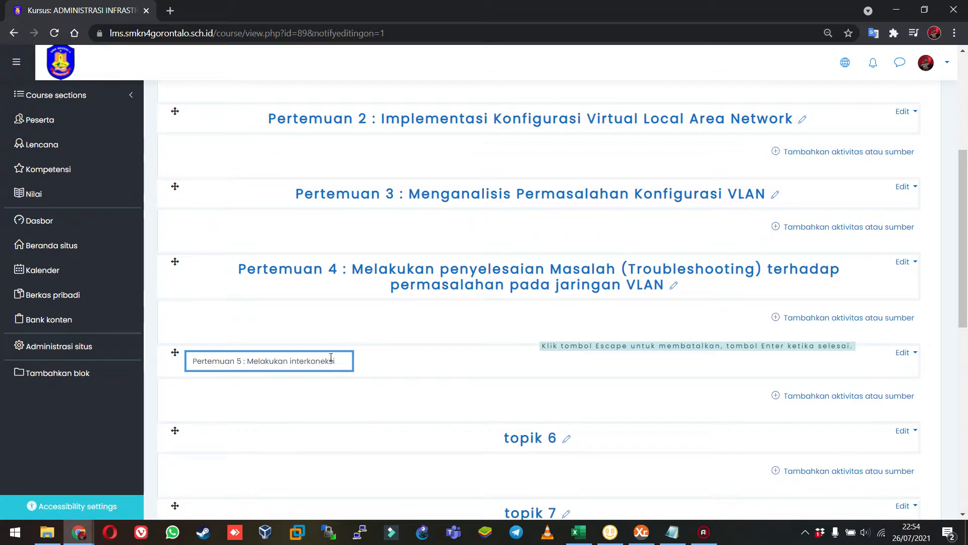
{"action": "key", "text": "BackSpace"}
{"action": "key", "text": "BackSpace"}
{"action": "key", "text": "BackSpace"}
{"action": "key", "text": "BackSpace"}
{"action": "key", "text": "BackSpace"}
{"action": "key", "text": "BackSpace"}
{"action": "key", "text": "BackSpace"}
{"action": "key", "text": "BackSpace"}
{"action": "key", "text": "BackSpace"}
{"action": "key", "text": "BackSpace"}
{"action": "key", "text": "BackSpace"}
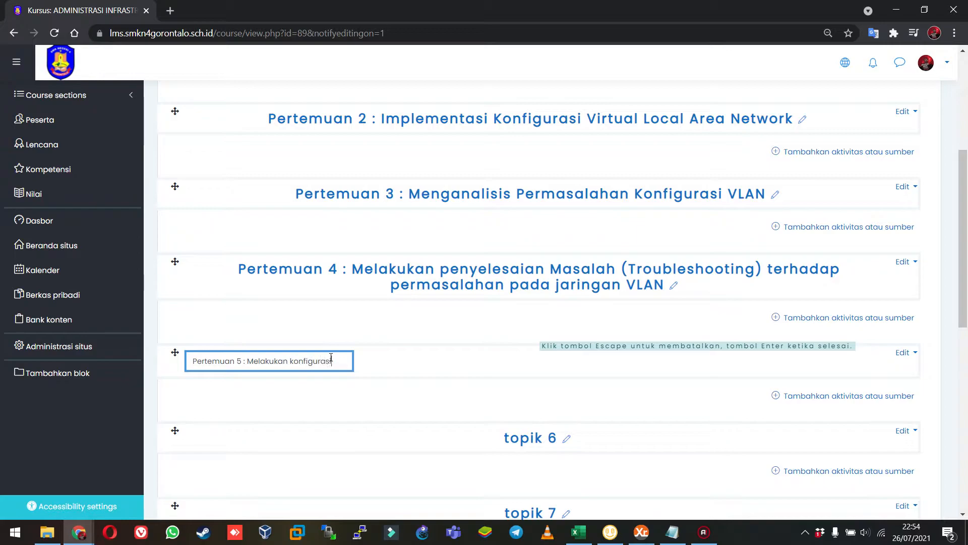
{"action": "type", "text": "er"}
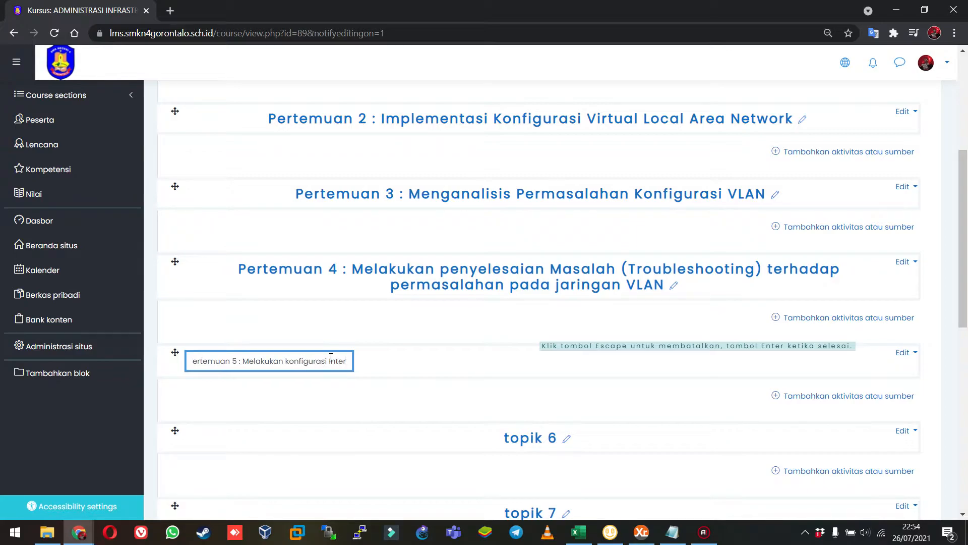
{"action": "type", "text": "koneksi Ant"}
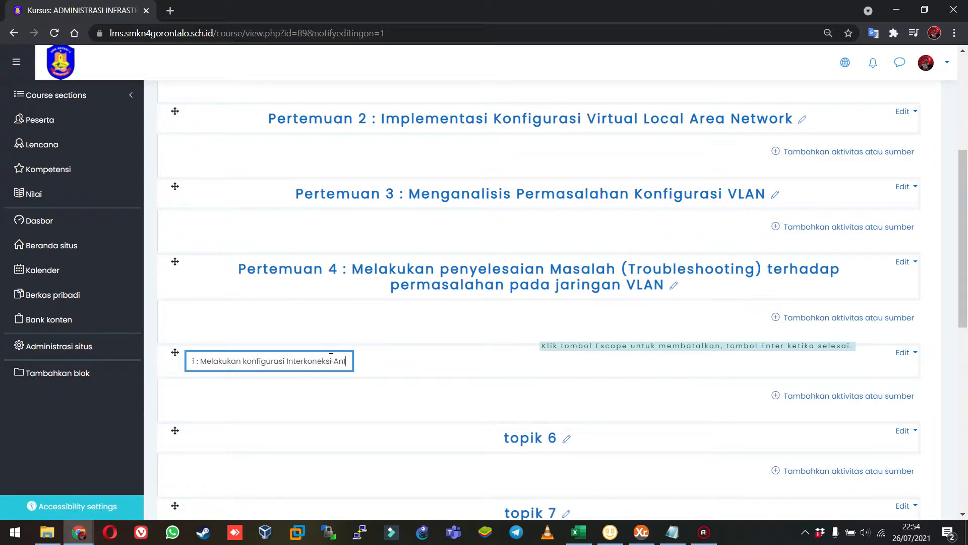
{"action": "type", "text": "ara VLAN meng"}
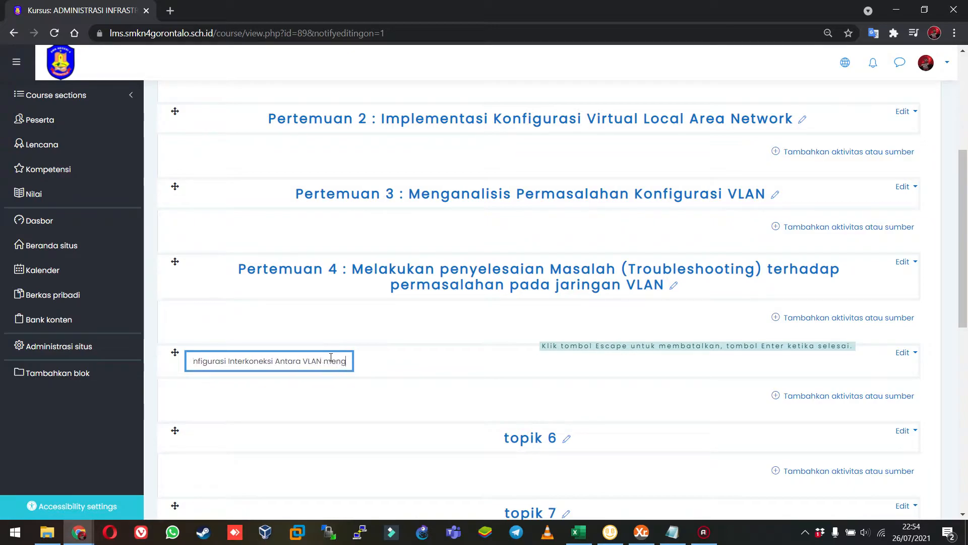
{"action": "type", "text": "gunakan Route"}
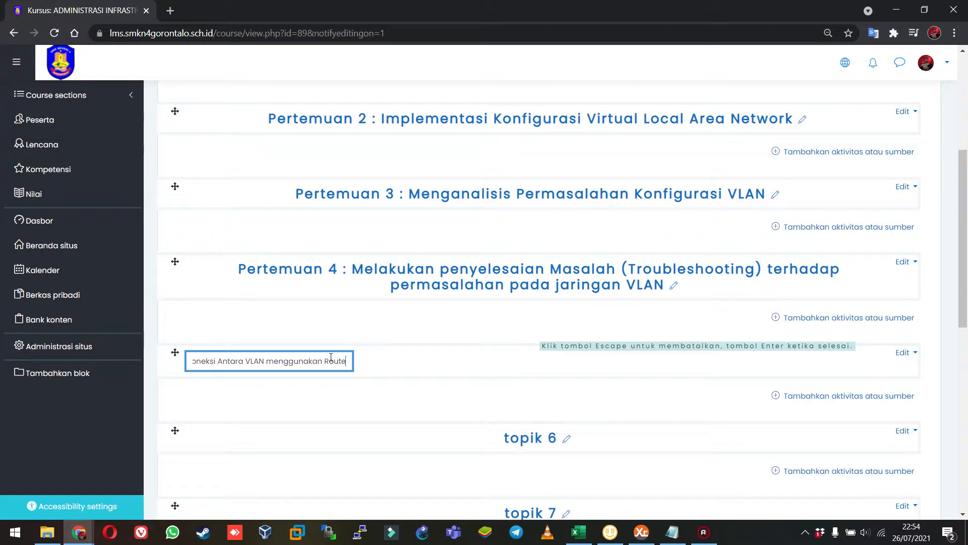
{"action": "type", "text": "r Cisco & Mir"}
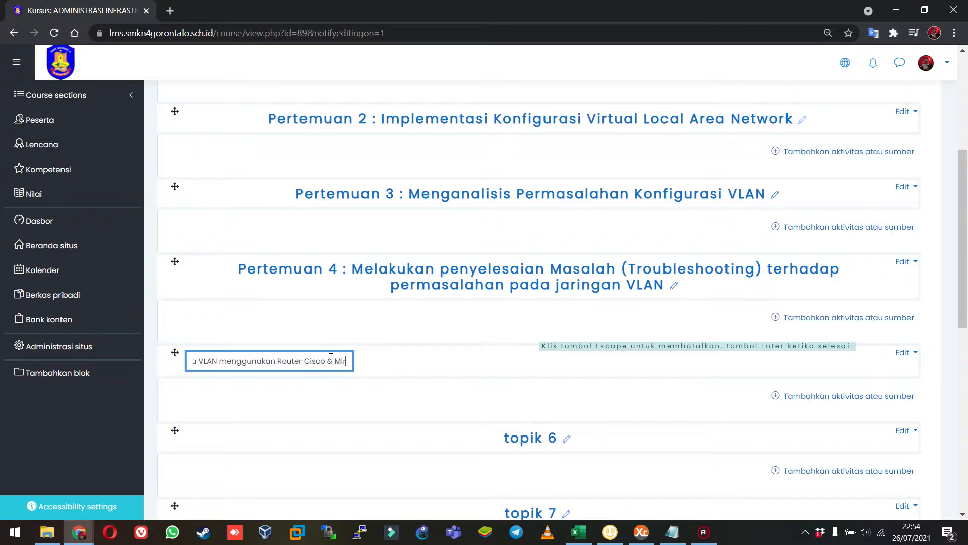
{"action": "type", "text": "rotik (InterVLAN Routing)"}
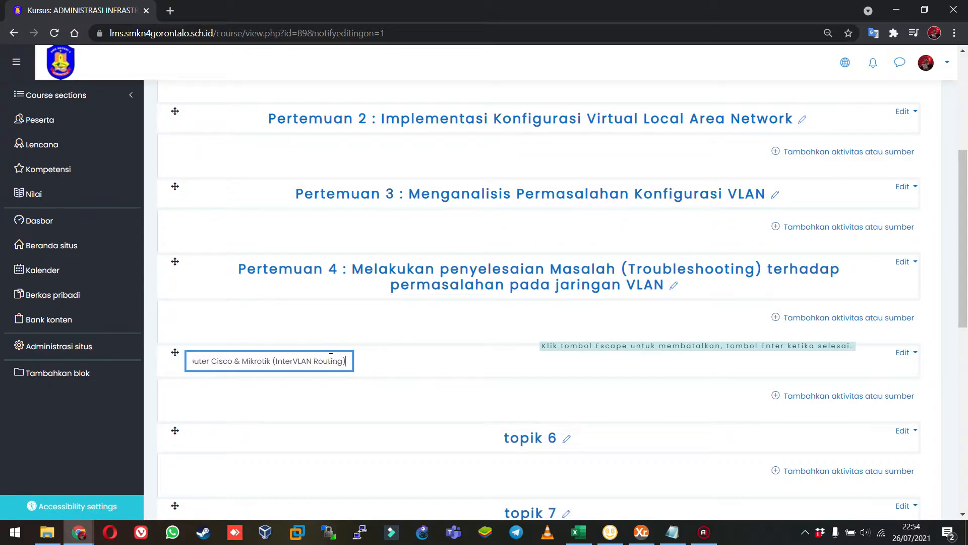
{"action": "key", "text": "Return"}
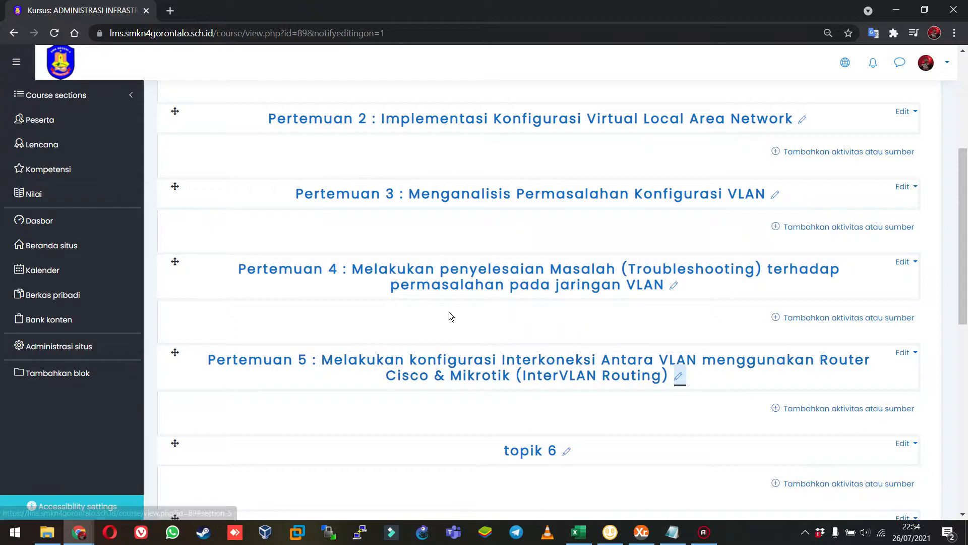
Hide the unused sections topik 6 and topik 7 from students.
{"action": "scroll", "coordinate": [635, 345], "scroll_direction": "down", "scroll_amount": 4}
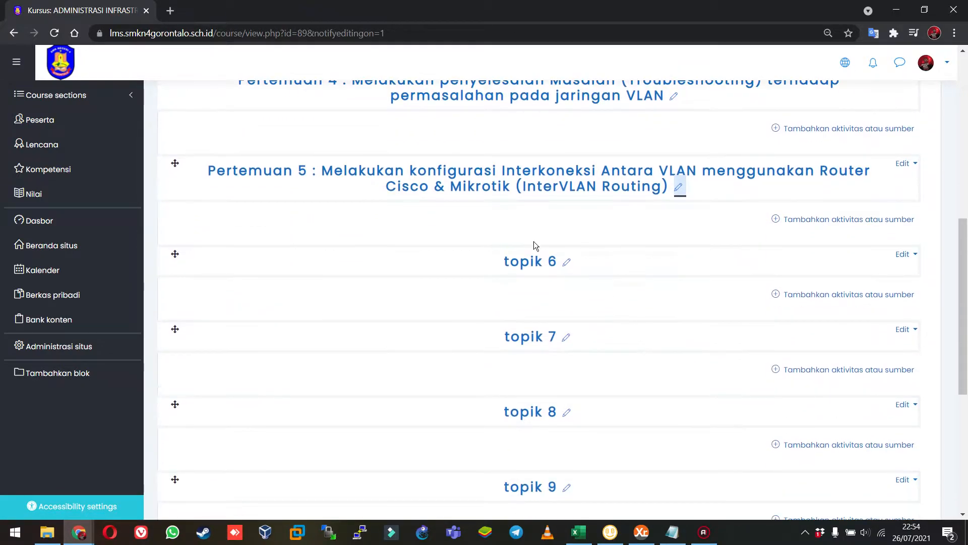
{"action": "left_click", "coordinate": [901, 254]}
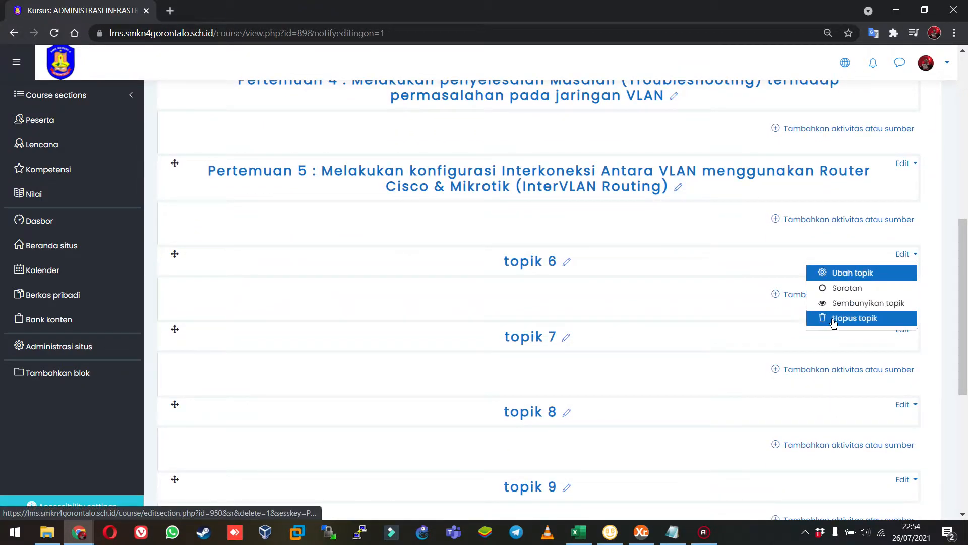
{"action": "left_click", "coordinate": [841, 304]}
{"action": "scroll", "coordinate": [650, 262], "scroll_direction": "down", "scroll_amount": 1}
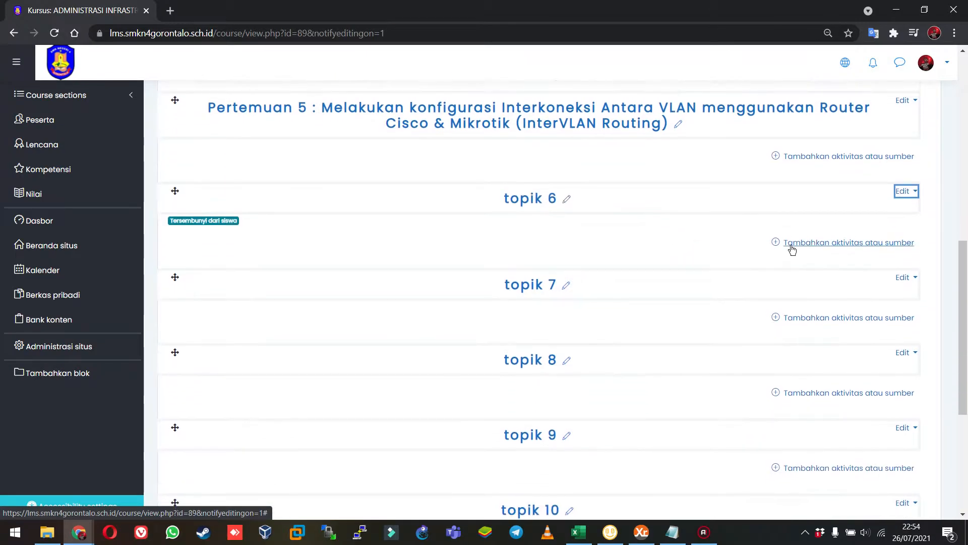
{"action": "left_click", "coordinate": [902, 278]}
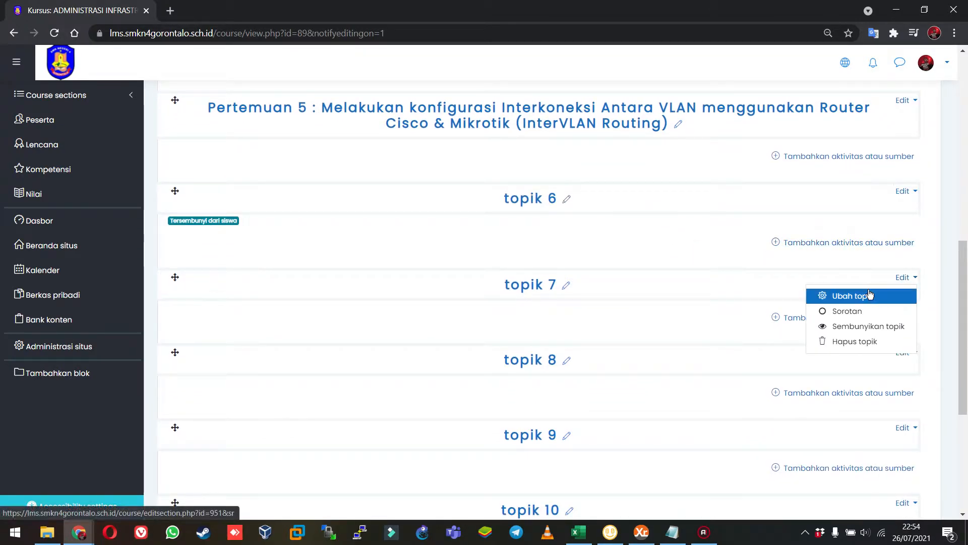
{"action": "left_click", "coordinate": [829, 327]}
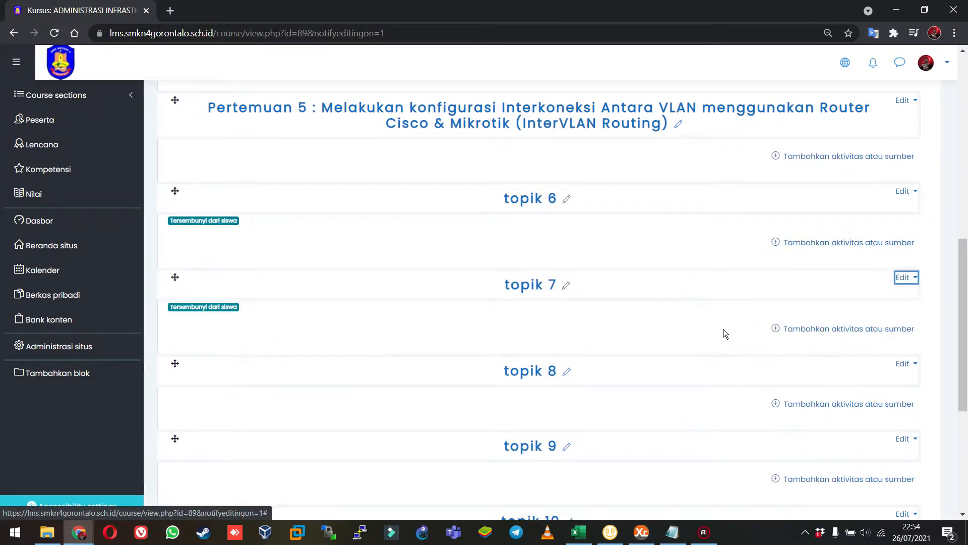
Hide the unused section topik 8 from students.
{"action": "scroll", "coordinate": [811, 323], "scroll_direction": "down", "scroll_amount": 2}
{"action": "left_click", "coordinate": [903, 238]}
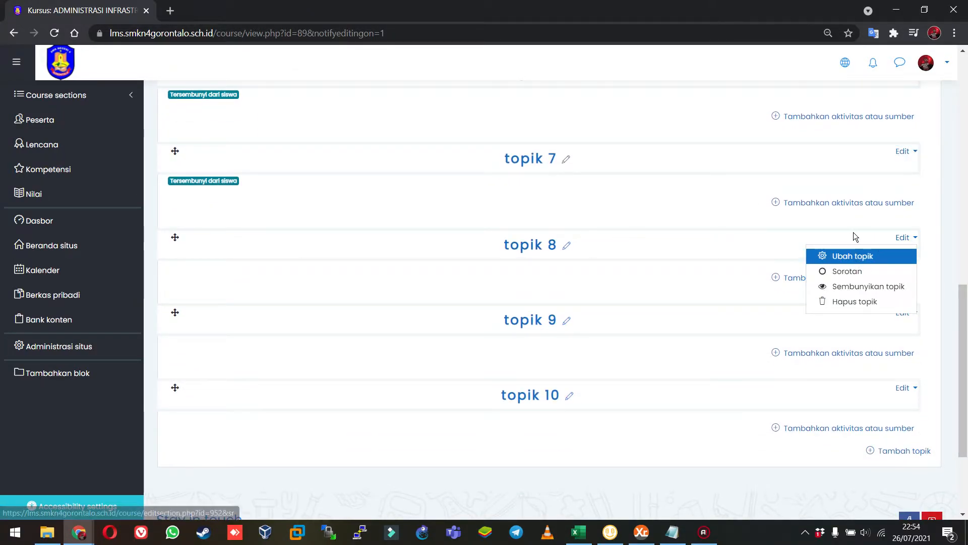
{"action": "key", "text": "Escape"}
{"action": "left_click", "coordinate": [914, 243]}
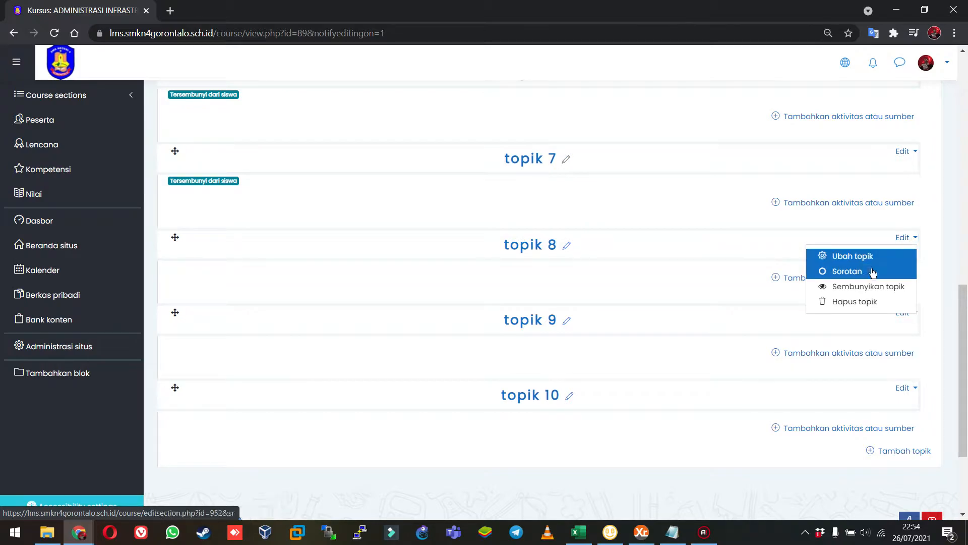
{"action": "left_click", "coordinate": [857, 284]}
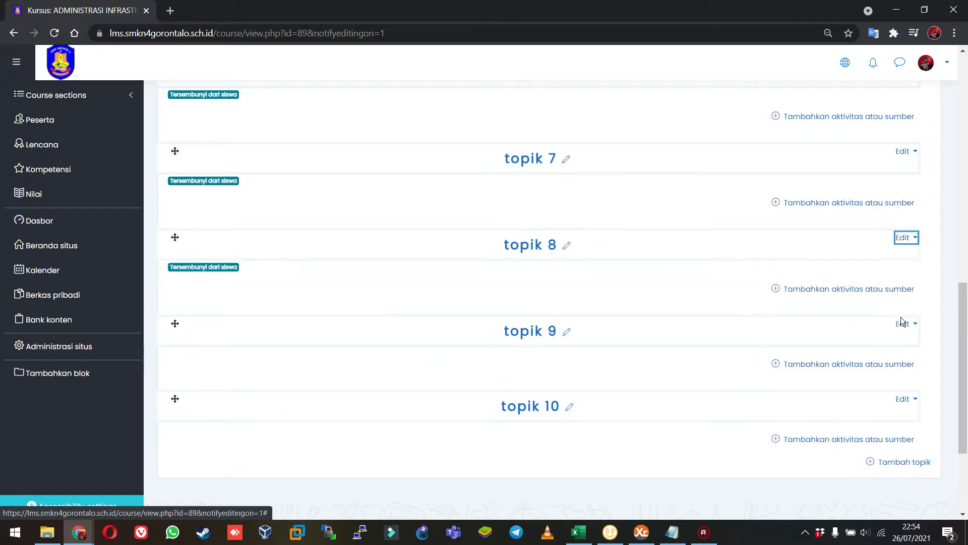
Hide the unused sections topik 9 and topik 10 from students.
{"action": "left_click", "coordinate": [904, 327]}
{"action": "left_click", "coordinate": [862, 372]}
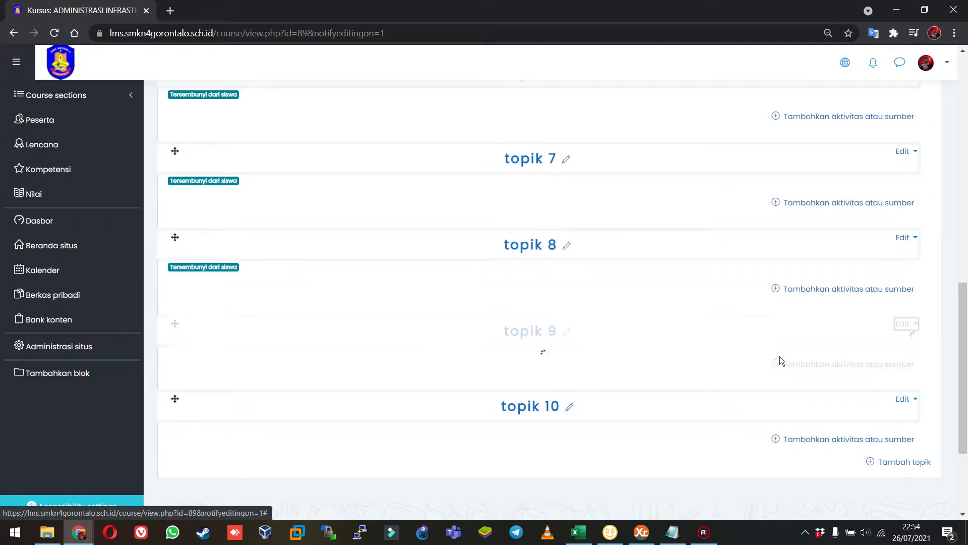
{"action": "scroll", "coordinate": [878, 338], "scroll_direction": "down", "scroll_amount": 3}
{"action": "left_click", "coordinate": [911, 283]}
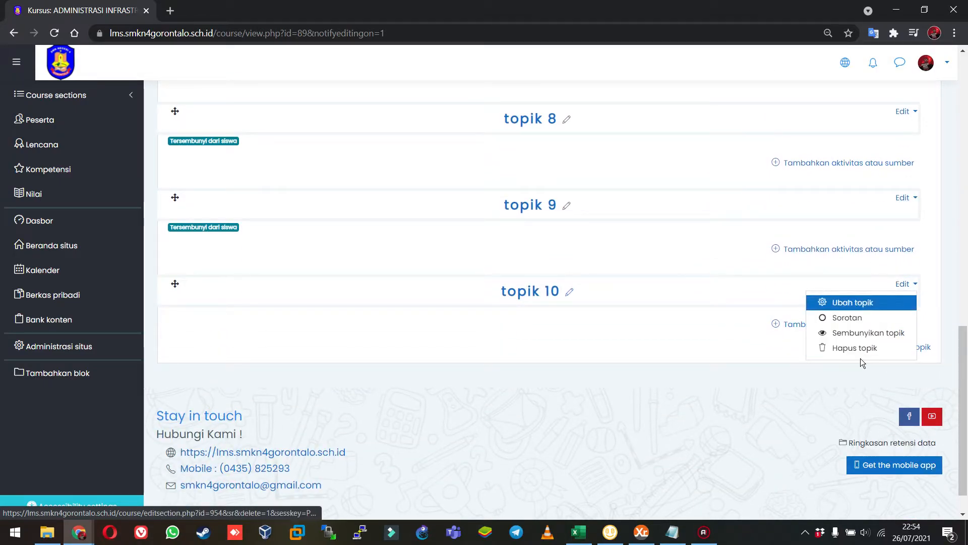
{"action": "left_click", "coordinate": [862, 334]}
Highlight the section "Pertemuan 1 : Pengenalan Konsep Virtual Local Area Network" as the current topic.
{"action": "scroll", "coordinate": [617, 313], "scroll_direction": "up", "scroll_amount": 15}
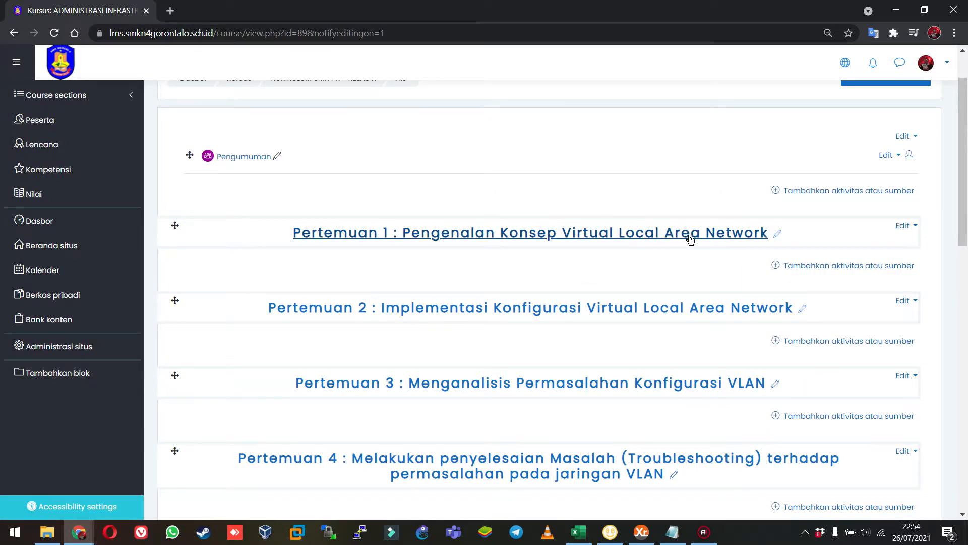
{"action": "left_click", "coordinate": [913, 228]}
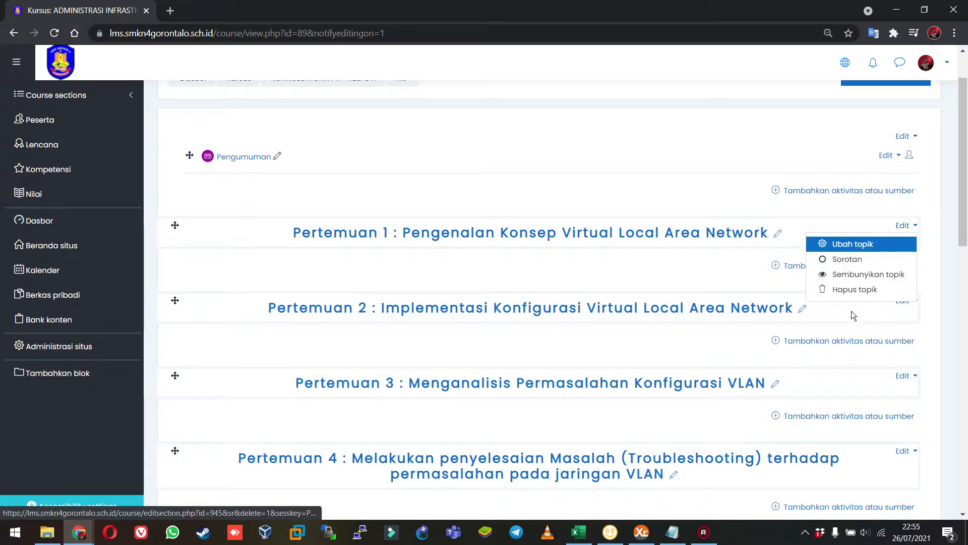
{"action": "key", "text": "Escape"}
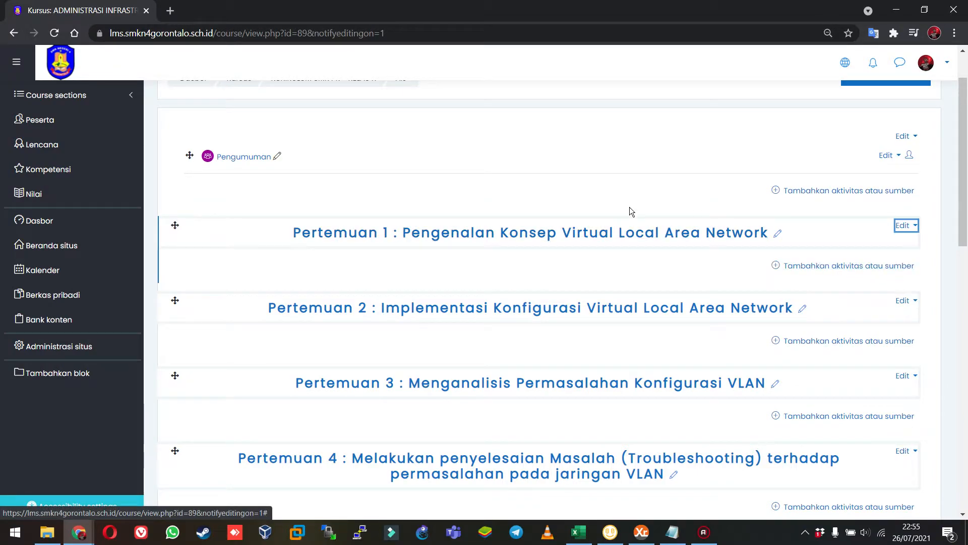
{"action": "left_click", "coordinate": [460, 190]}
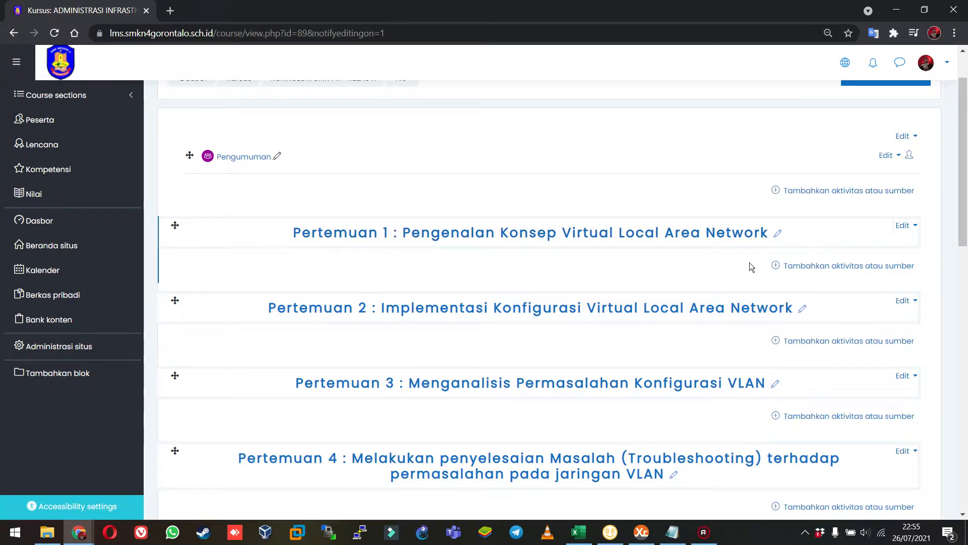
{"action": "scroll", "coordinate": [422, 271], "scroll_direction": "down", "scroll_amount": 6}
{"action": "scroll", "coordinate": [422, 271], "scroll_direction": "up", "scroll_amount": 7}
{"action": "scroll", "coordinate": [422, 271], "scroll_direction": "down", "scroll_amount": 2}
{"action": "scroll", "coordinate": [423, 274], "scroll_direction": "down", "scroll_amount": 6}
{"action": "scroll", "coordinate": [422, 274], "scroll_direction": "up", "scroll_amount": 8}
{"action": "scroll", "coordinate": [421, 274], "scroll_direction": "down", "scroll_amount": 3}
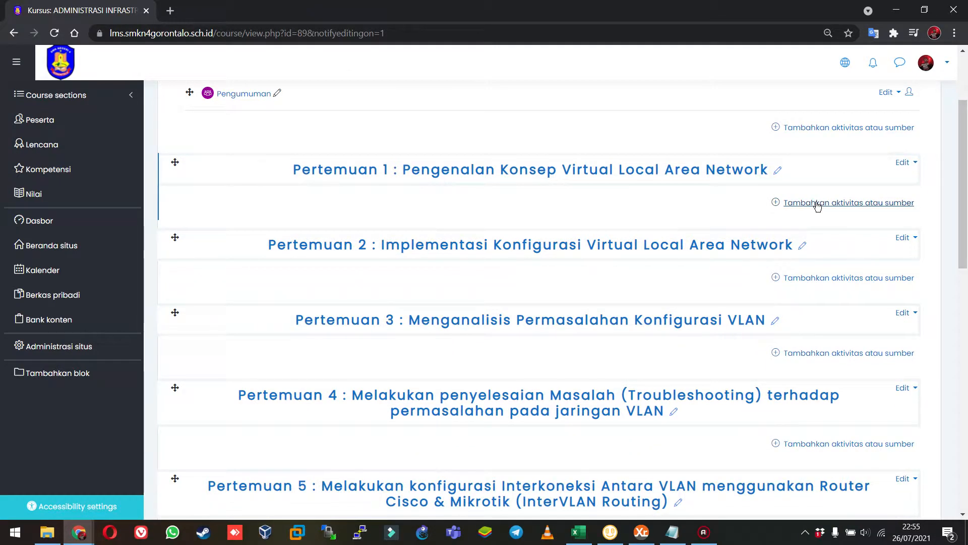
Add a File resource to the Pertemuan 1 section and name it "Materi Teori Pengenalan Konsep VLAN".
{"action": "left_click", "coordinate": [817, 203]}
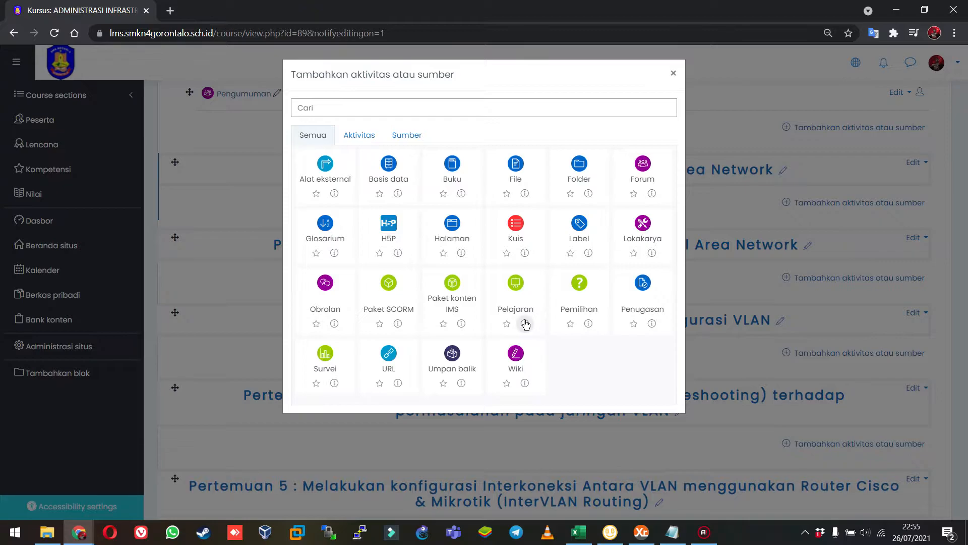
{"action": "left_click", "coordinate": [527, 177]}
{"action": "scroll", "coordinate": [348, 234], "scroll_direction": "down", "scroll_amount": 3}
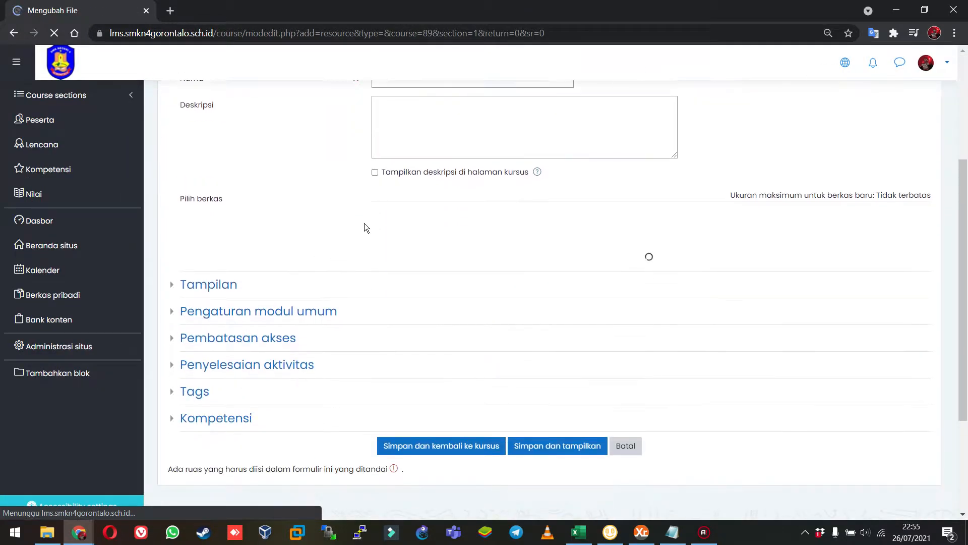
{"action": "scroll", "coordinate": [365, 222], "scroll_direction": "up", "scroll_amount": 2}
{"action": "left_click", "coordinate": [421, 200]}
{"action": "type", "text": "Materi Teori Pe"}
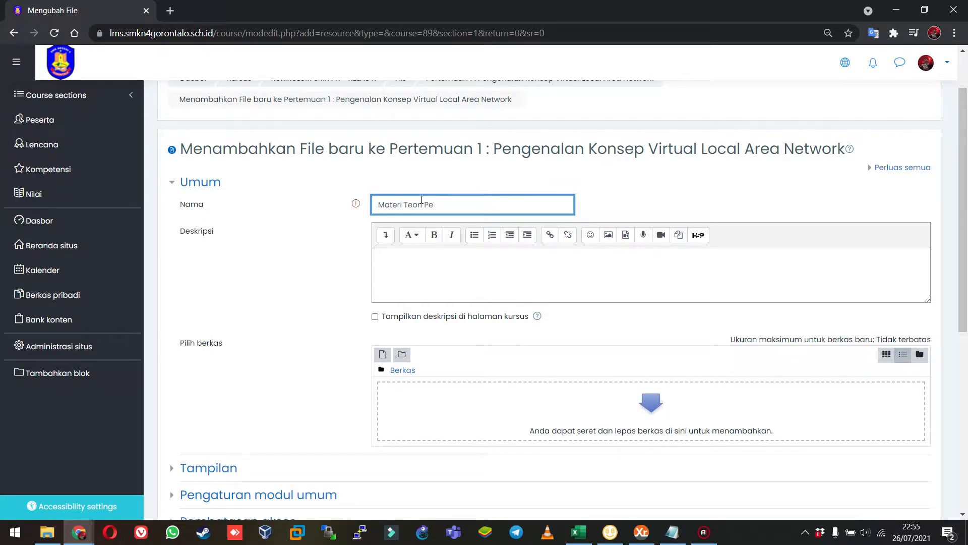
{"action": "type", "text": "rngenalan Konsep VLAN"}
Enter the resource's description as "Silahkan didownload, dipelajari dan didiskusikan....".
{"action": "left_click", "coordinate": [491, 272]}
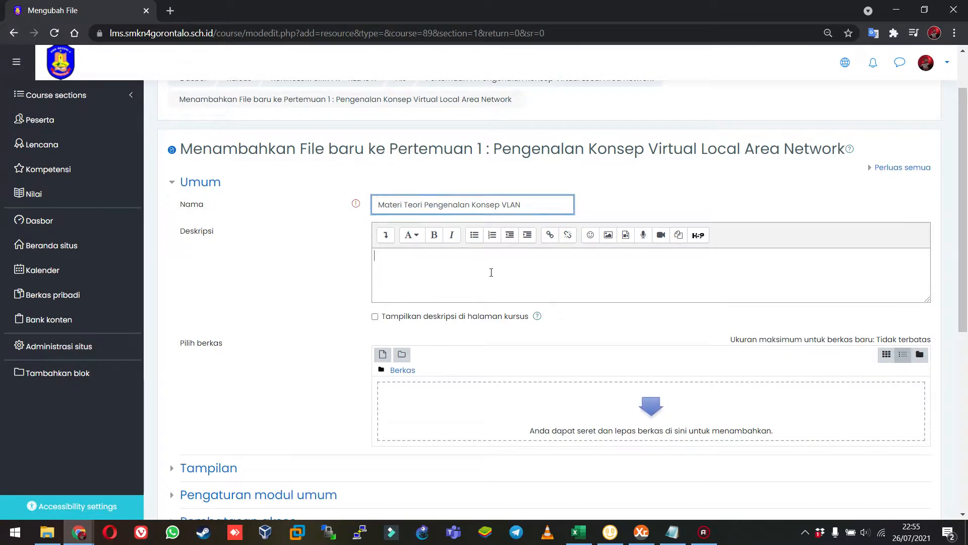
{"action": "type", "text": "Silahkan di"}
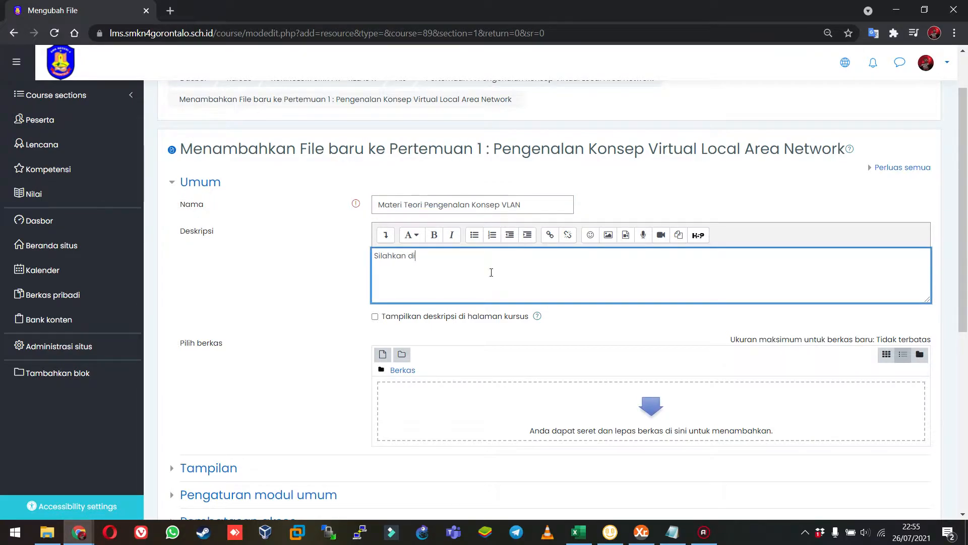
{"action": "type", "text": "pelajari"}
{"action": "key", "text": "BackSpace"}
{"action": "key", "text": "BackSpace"}
{"action": "key", "text": "BackSpace"}
{"action": "key", "text": "BackSpace"}
{"action": "key", "text": "BackSpace"}
{"action": "key", "text": "BackSpace"}
{"action": "key", "text": "BackSpace"}
{"action": "key", "text": "BackSpace"}
{"action": "type", "text": "down"}
{"action": "key", "text": "BackSpace"}
{"action": "key", "text": "BackSpace"}
{"action": "type", "text": "dipelajari da"}
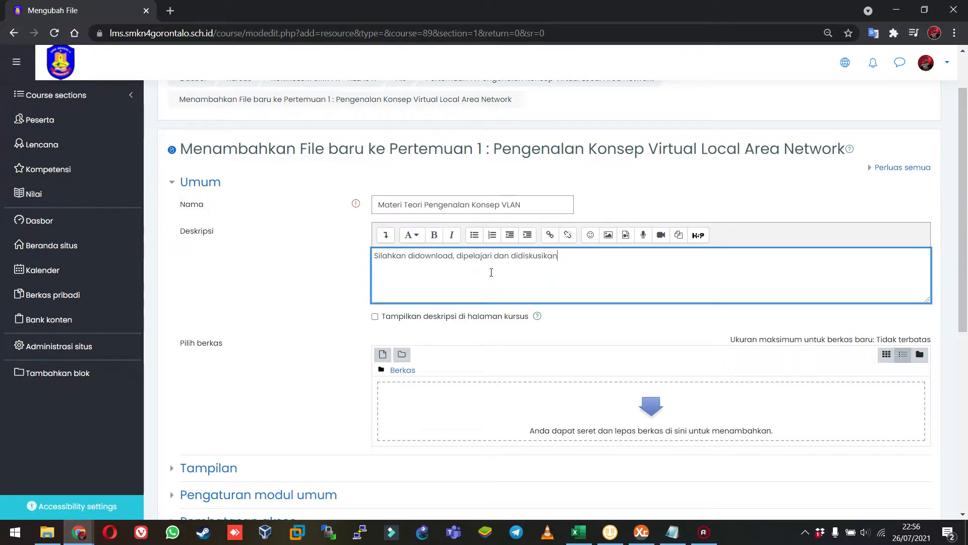
{"action": "scroll", "coordinate": [491, 272], "scroll_direction": "down", "scroll_amount": 3}
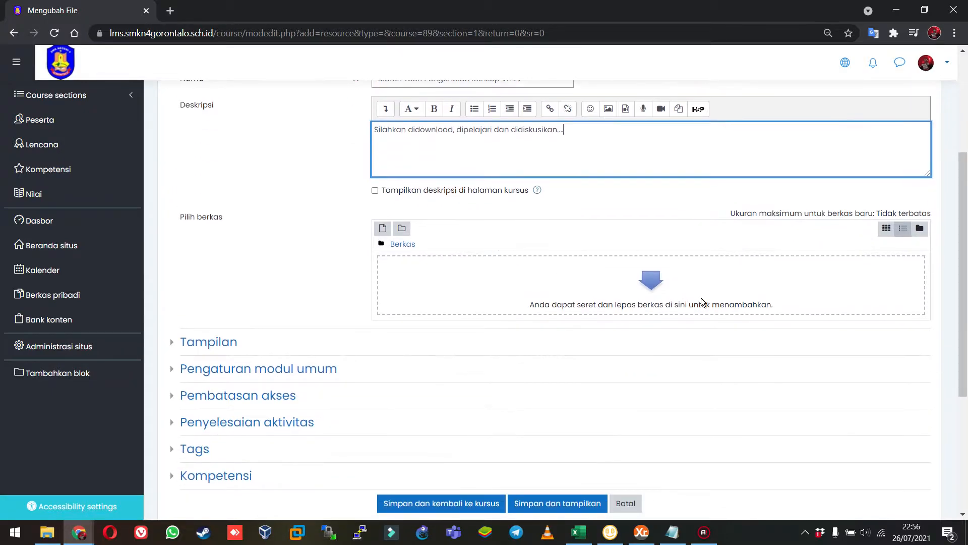
{"action": "left_click", "coordinate": [702, 297]}
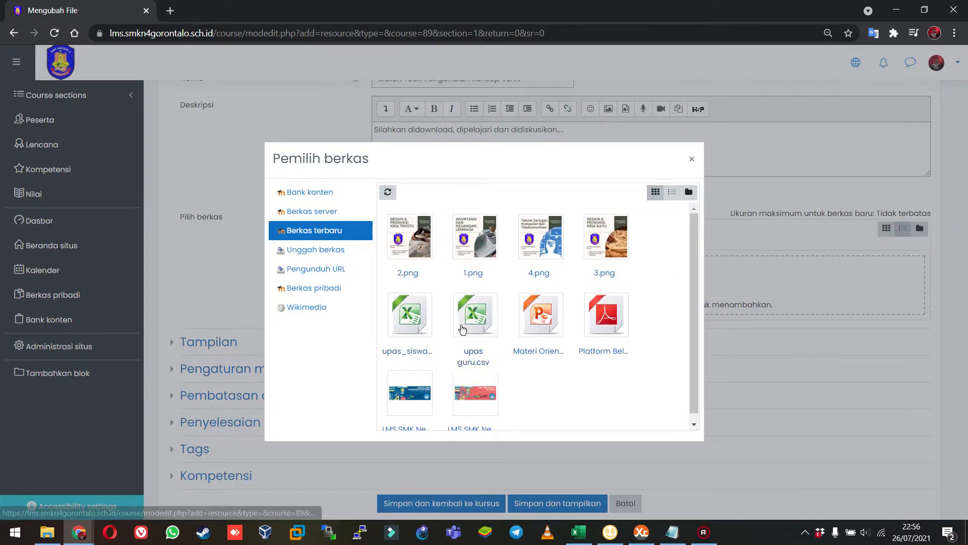
{"action": "left_click", "coordinate": [331, 251]}
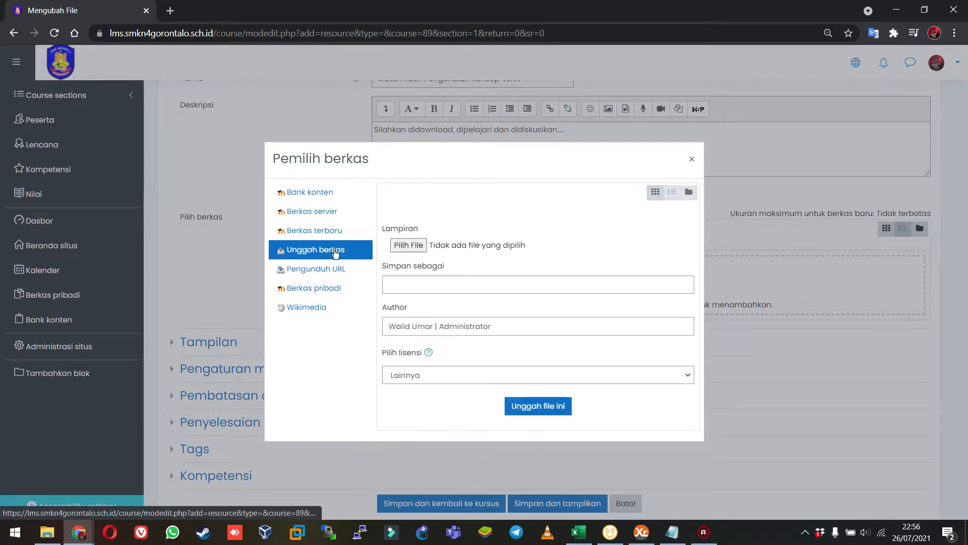
{"action": "left_click", "coordinate": [408, 245]}
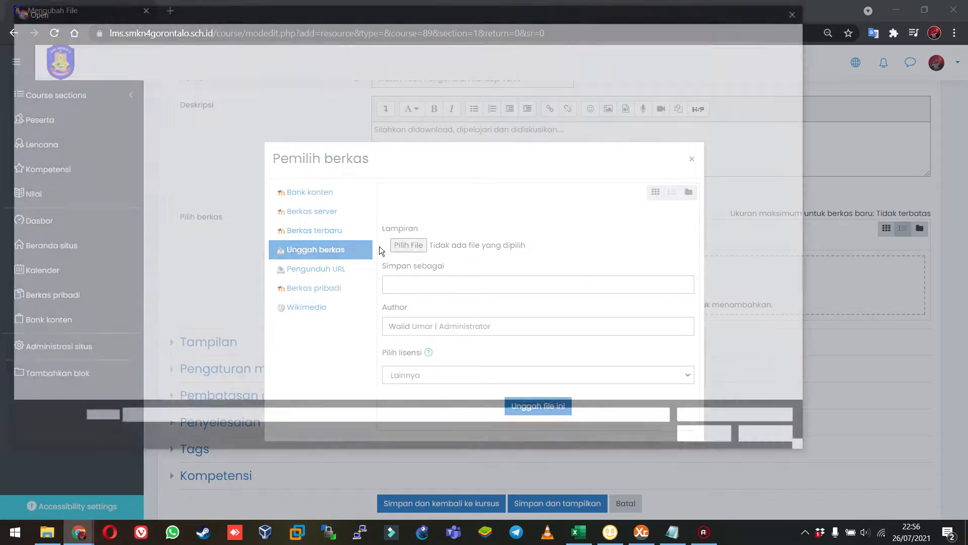
{"action": "key", "text": "Escape"}
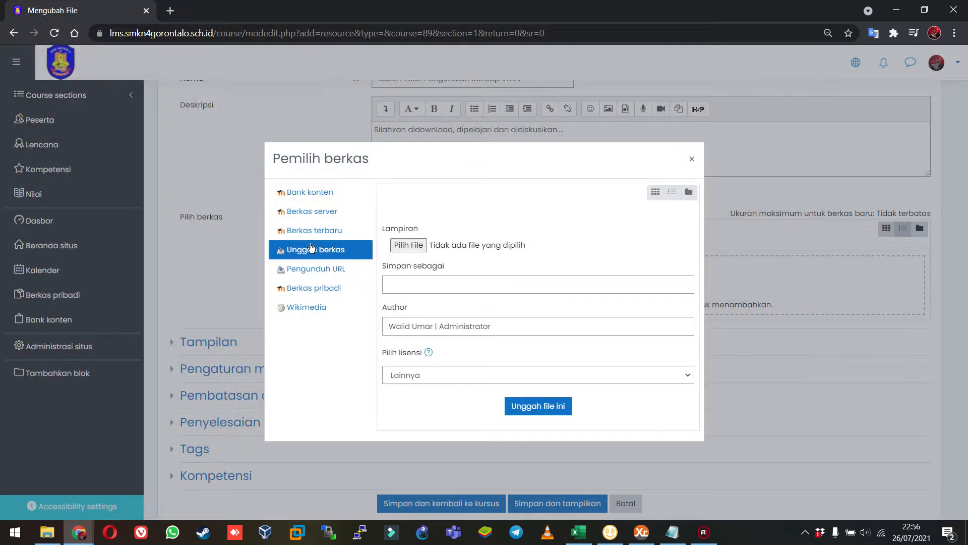
{"action": "left_click", "coordinate": [323, 255]}
{"action": "left_click", "coordinate": [693, 162]}
Search the Documents folder for "vlan" and upload SRWE_Module_13.pdf as the resource's file.
{"action": "left_click", "coordinate": [676, 285]}
{"action": "left_click", "coordinate": [409, 246]}
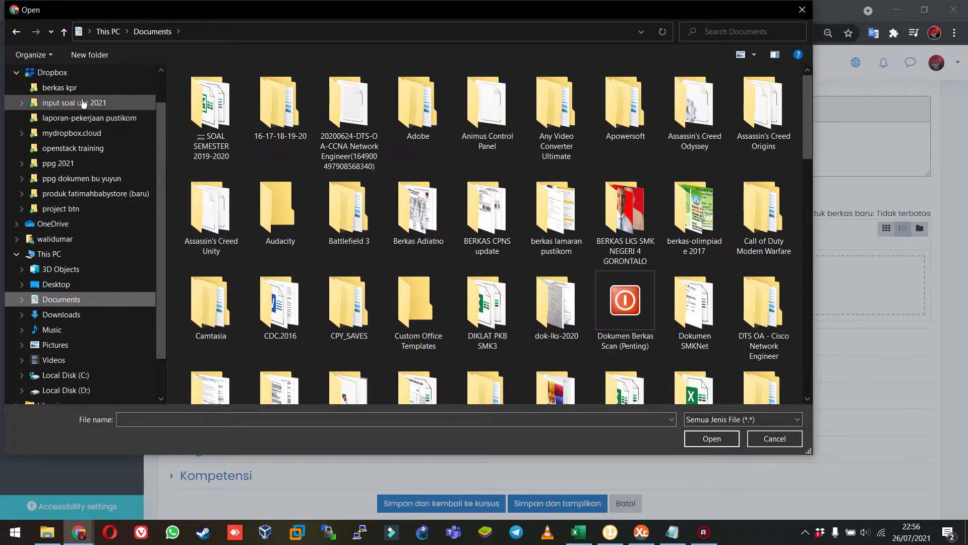
{"action": "left_click", "coordinate": [762, 29]}
{"action": "type", "text": "v"}
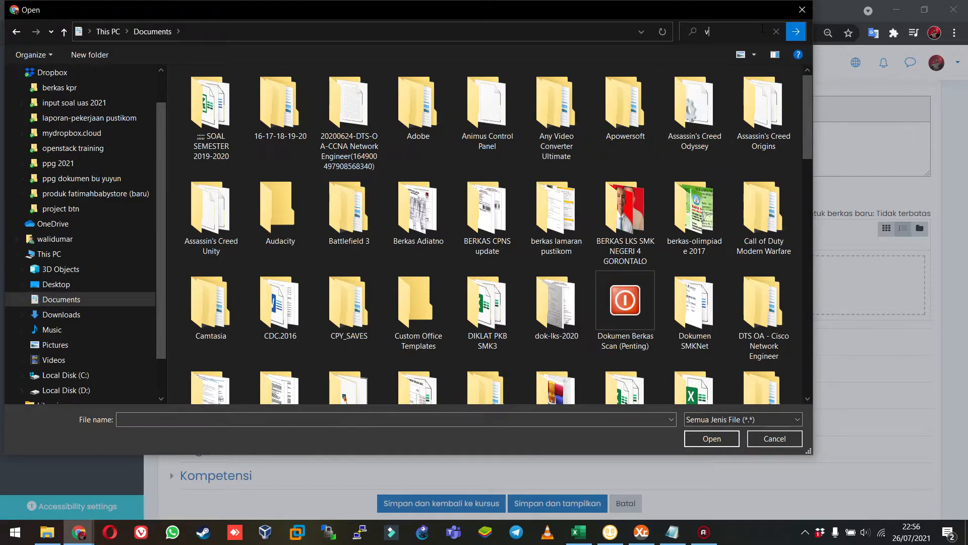
{"action": "type", "text": "lan"}
{"action": "key", "text": "Return"}
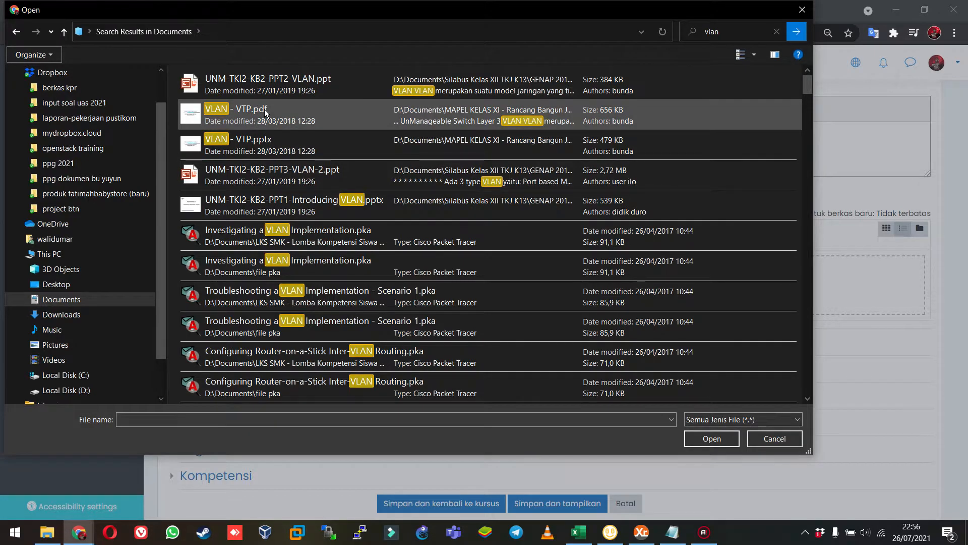
{"action": "scroll", "coordinate": [322, 244], "scroll_direction": "down", "scroll_amount": 5}
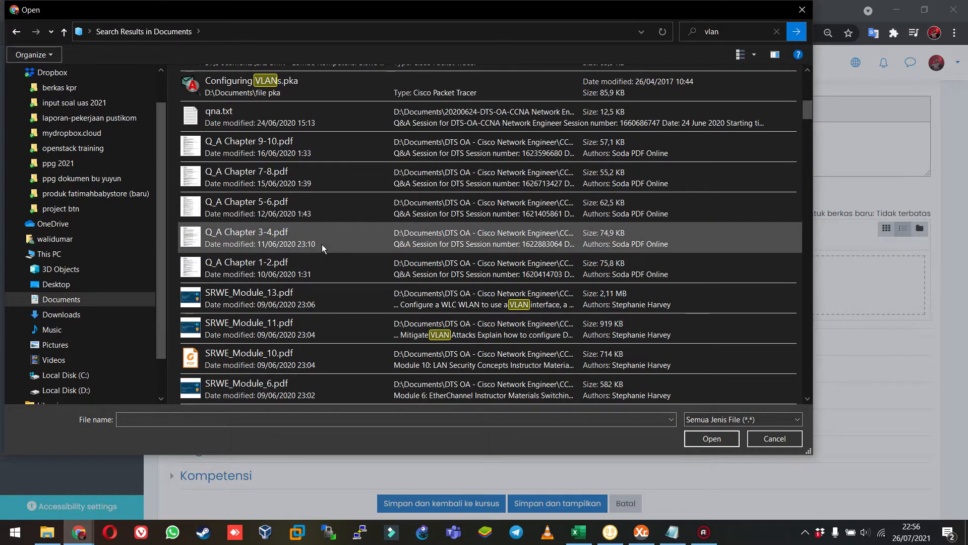
{"action": "left_click", "coordinate": [286, 306]}
{"action": "double_click", "coordinate": [287, 306]}
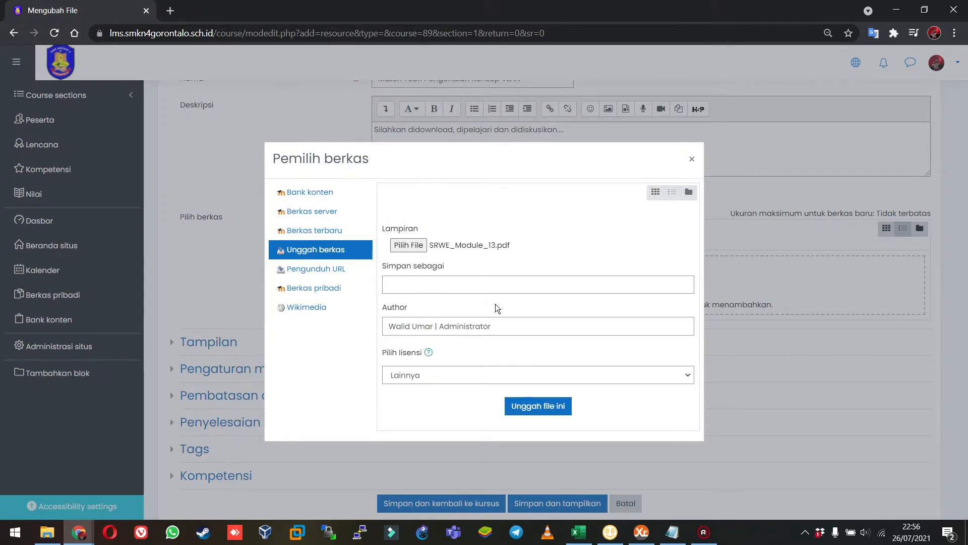
{"action": "left_click", "coordinate": [535, 413]}
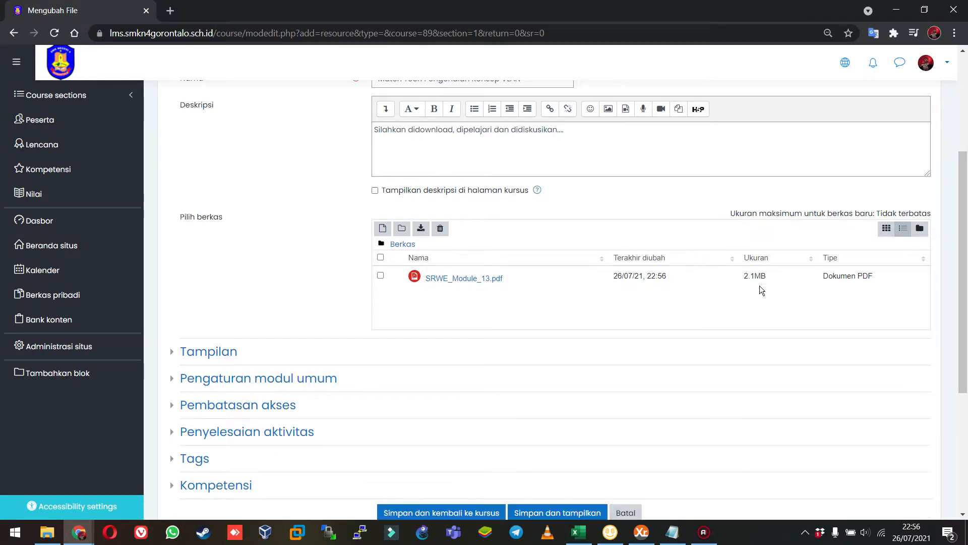
Save the new File resource and return to the course page.
{"action": "scroll", "coordinate": [296, 319], "scroll_direction": "down", "scroll_amount": 4}
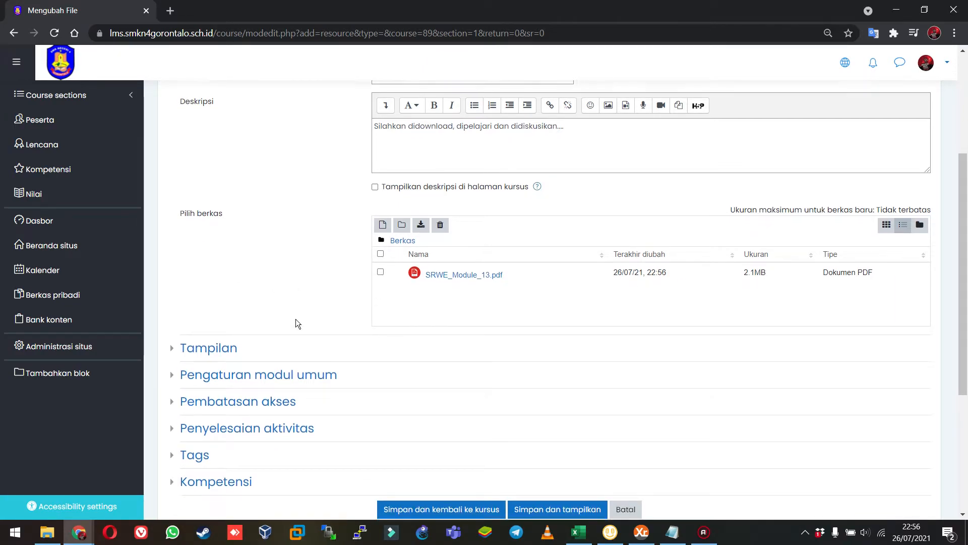
{"action": "scroll", "coordinate": [648, 214], "scroll_direction": "up", "scroll_amount": 3}
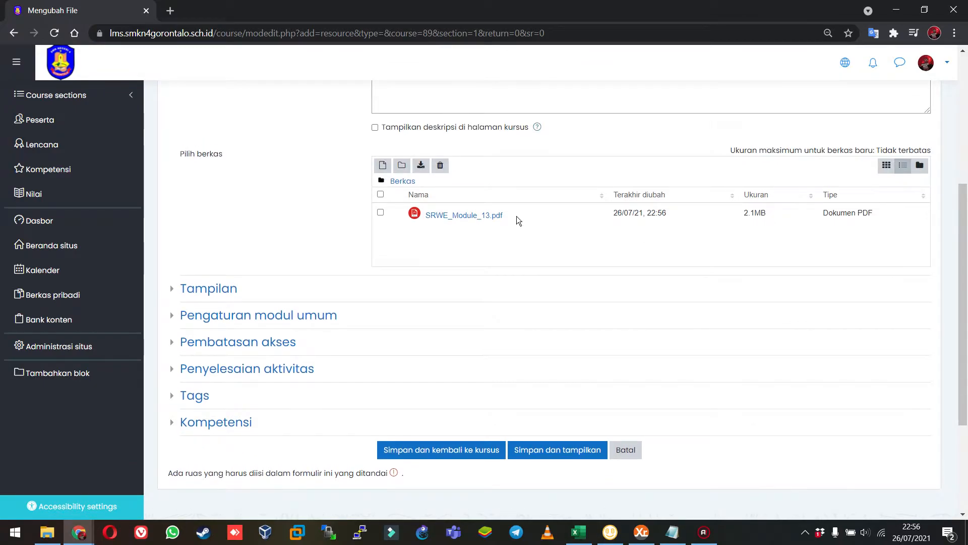
{"action": "scroll", "coordinate": [321, 226], "scroll_direction": "up", "scroll_amount": 3}
{"action": "scroll", "coordinate": [321, 226], "scroll_direction": "down", "scroll_amount": 6}
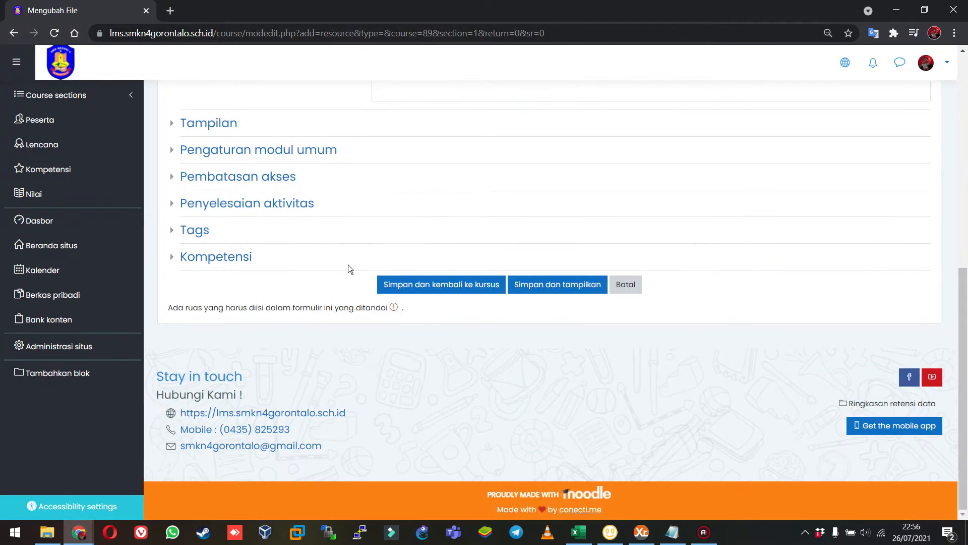
{"action": "left_click", "coordinate": [412, 285]}
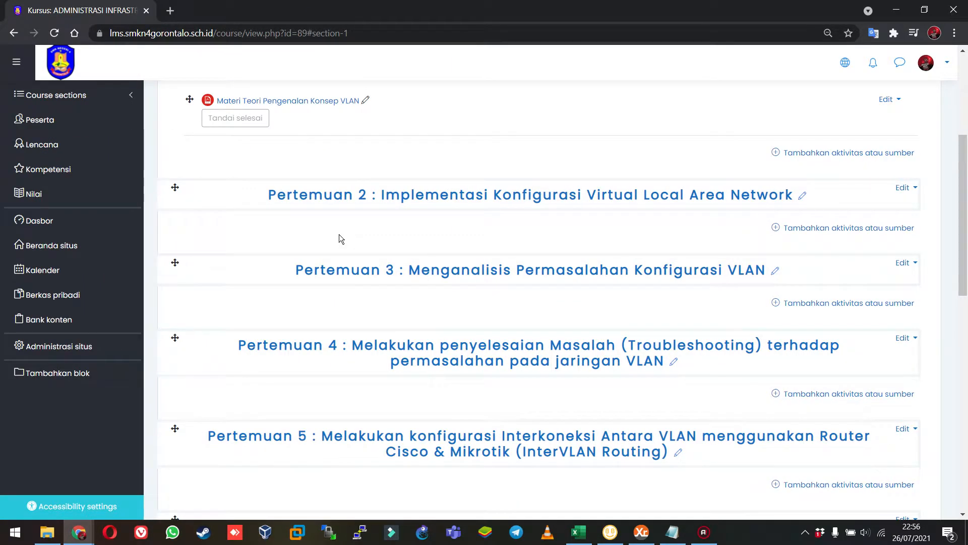
{"action": "scroll", "coordinate": [461, 245], "scroll_direction": "up", "scroll_amount": 2}
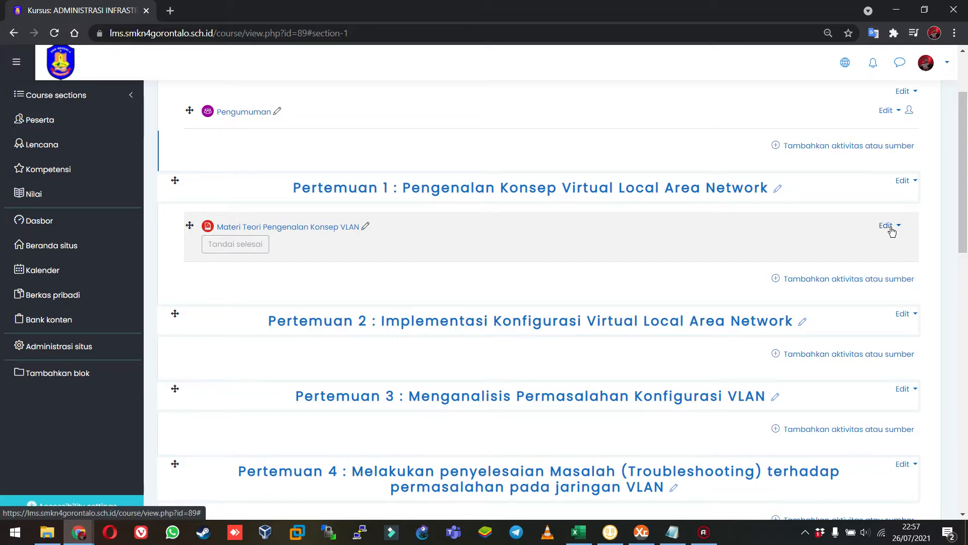
{"action": "left_click", "coordinate": [856, 278]}
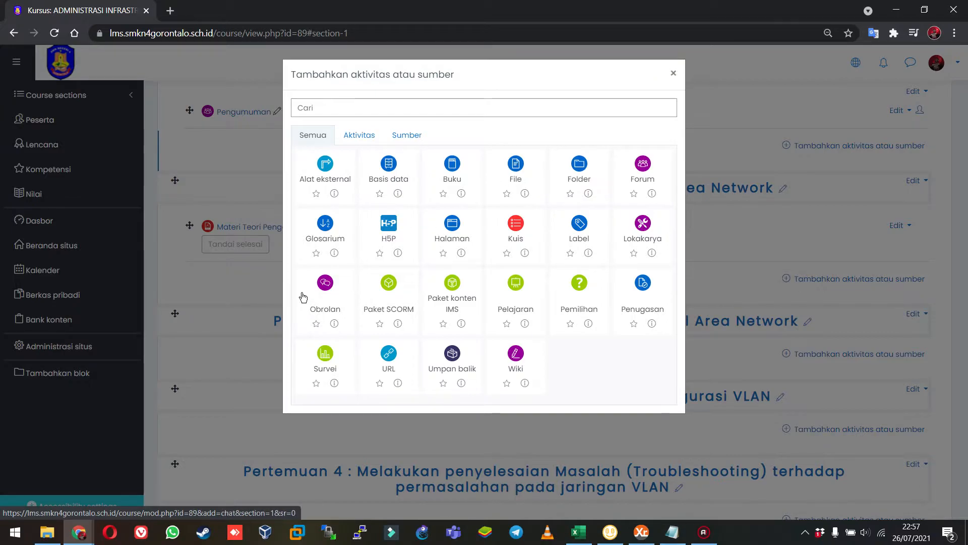
{"action": "left_click", "coordinate": [674, 74]}
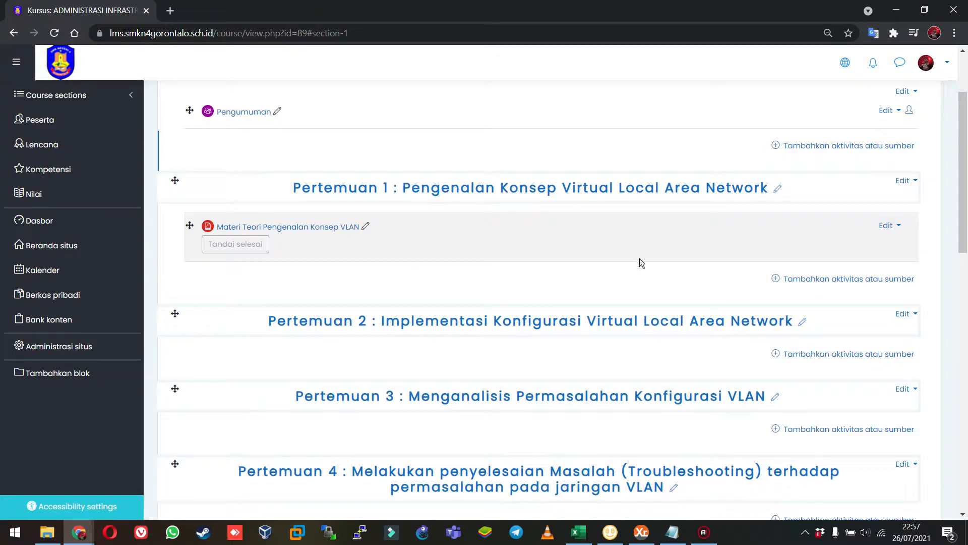
Add an Obrolan (chat) activity to the Pertemuan 1 section and name the chat room "Diskusi Kelompok".
{"action": "left_click", "coordinate": [824, 278]}
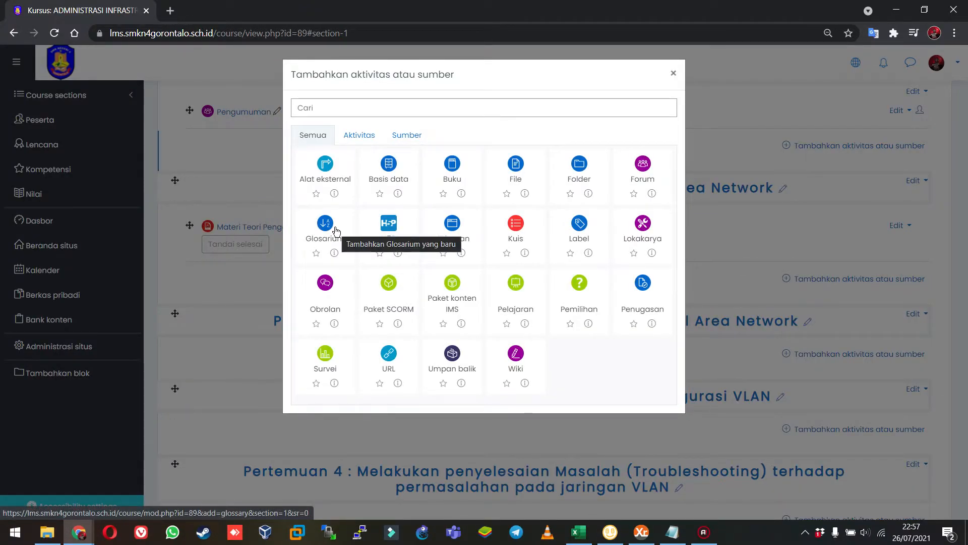
{"action": "left_click", "coordinate": [342, 296]}
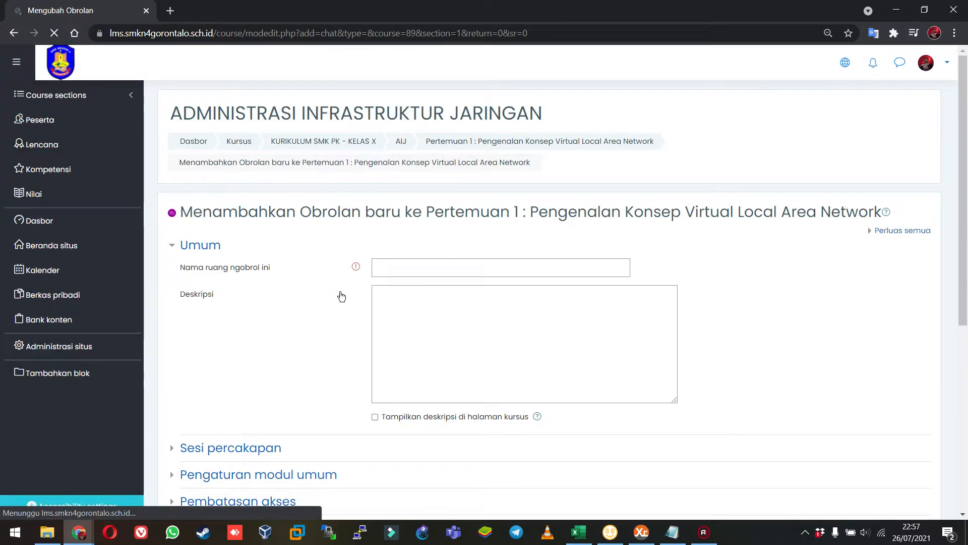
{"action": "scroll", "coordinate": [341, 296], "scroll_direction": "down", "scroll_amount": 6}
{"action": "scroll", "coordinate": [342, 296], "scroll_direction": "up", "scroll_amount": 5}
{"action": "left_click", "coordinate": [445, 201]}
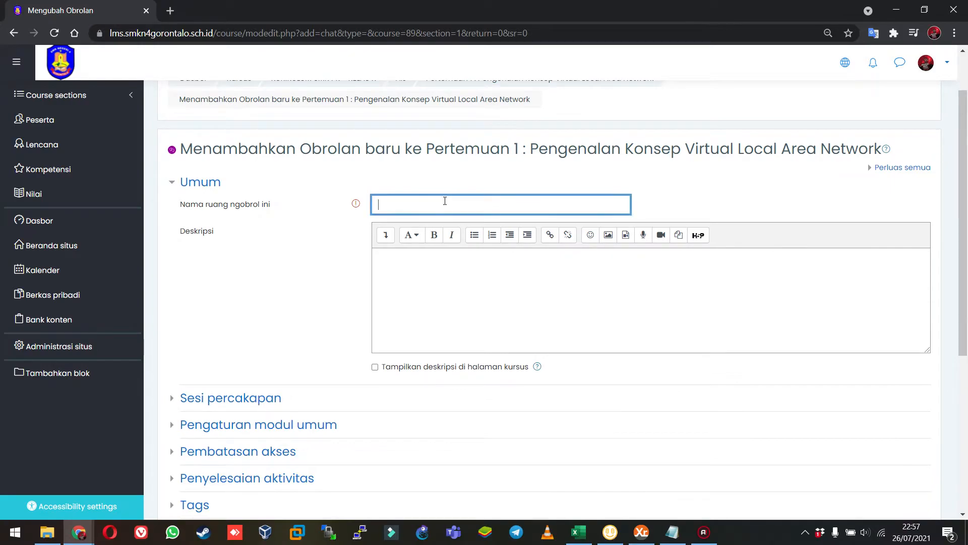
{"action": "type", "text": "Diskusi Kelompok"}
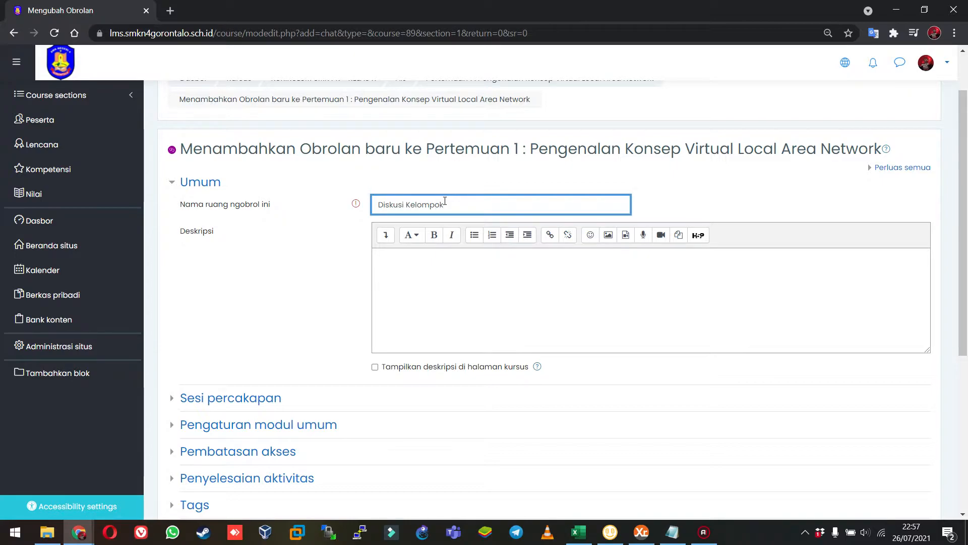
Change the chat room's name to "Diskusi terkait Materi Pengenalan Konsep VLAN".
{"action": "key", "text": "BackSpace"}
{"action": "key", "text": "BackSpace"}
{"action": "key", "text": "BackSpace"}
{"action": "key", "text": "BackSpace"}
{"action": "key", "text": "BackSpace"}
{"action": "key", "text": "BackSpace"}
{"action": "key", "text": "BackSpace"}
{"action": "key", "text": "BackSpace"}
{"action": "type", "text": "terkait Mater"}
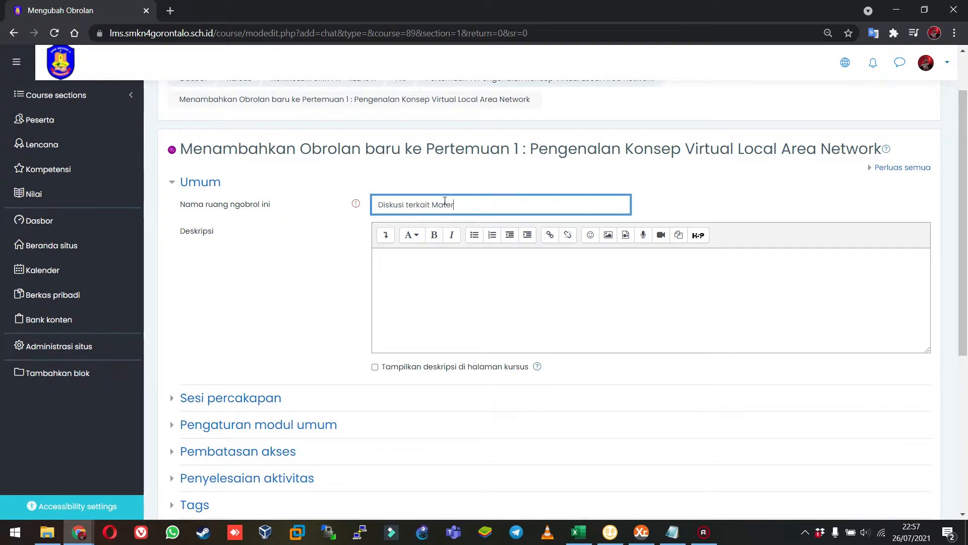
{"action": "type", "text": "i Pengenalan Ko"}
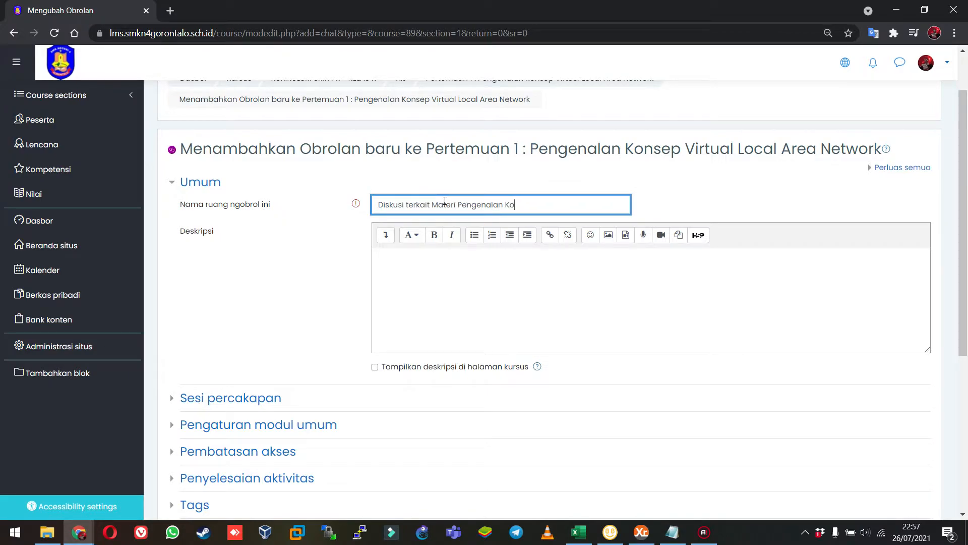
{"action": "type", "text": "nsep VLAN"}
{"action": "key", "text": "Tab"}
{"action": "key", "text": "Tab"}
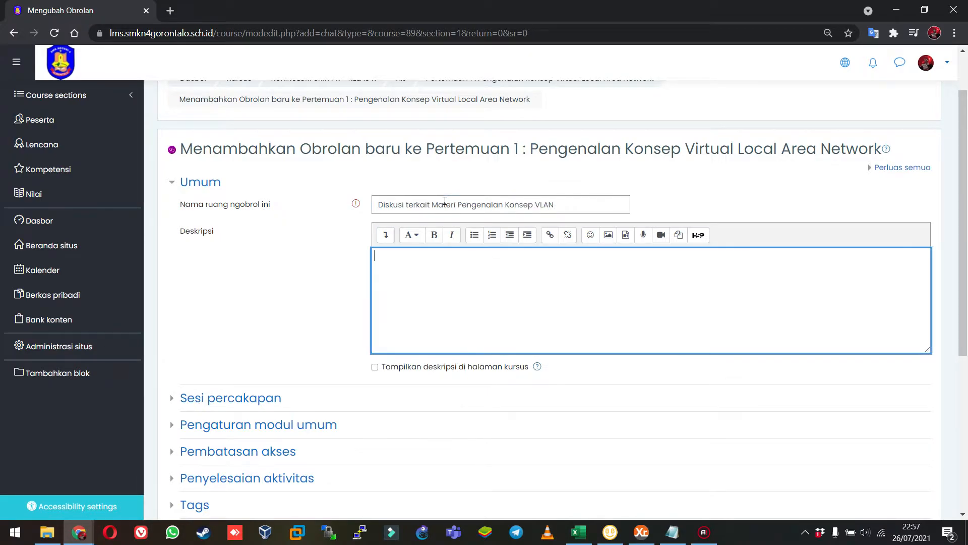
Enter the chat's description as "Silahkan melakukan diskusi terkait materi yang sudah diupload....".
{"action": "type", "text": "Silahkan manfaa"}
{"action": "key", "text": "BackSpace"}
{"action": "key", "text": "BackSpace"}
{"action": "key", "text": "BackSpace"}
{"action": "type", "text": "mel"}
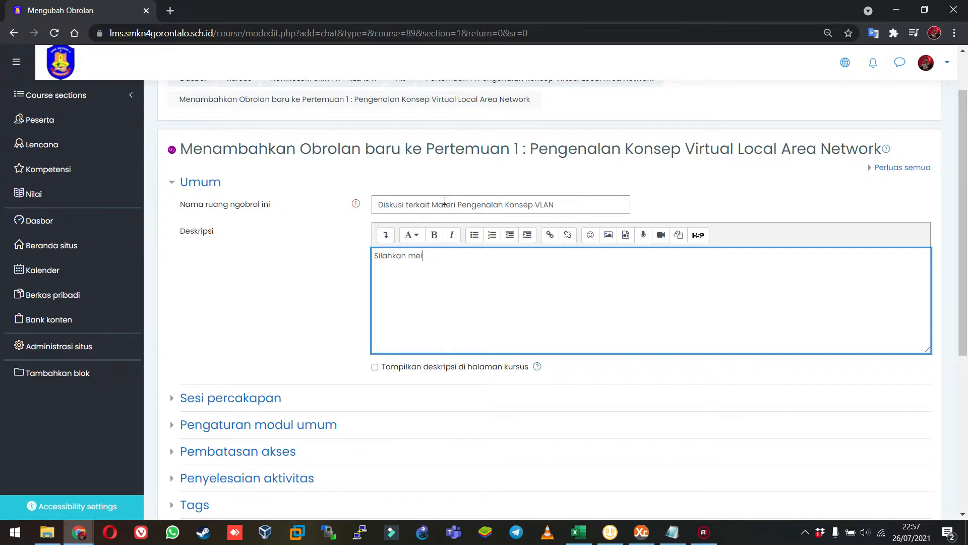
{"action": "type", "text": "akukan diskusi"}
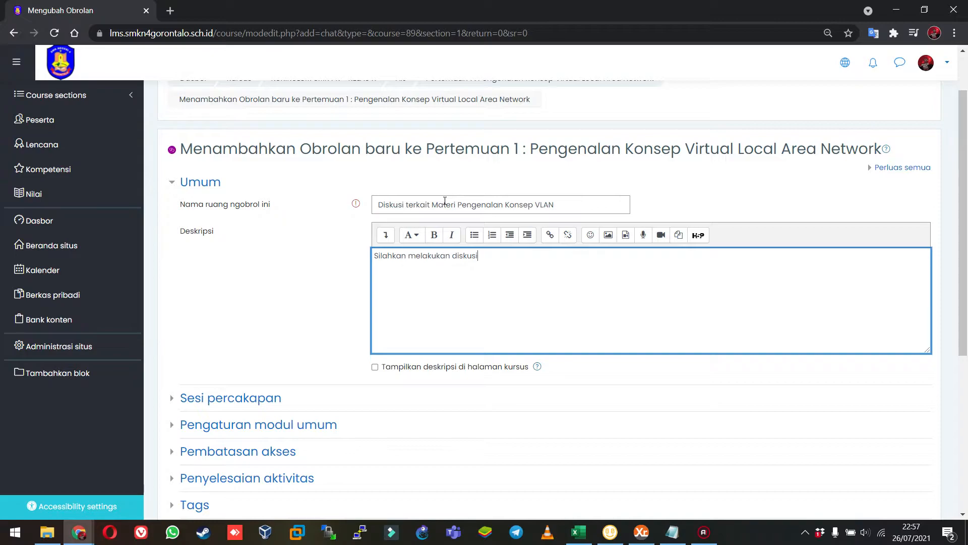
{"action": "type", "text": " terkait mat"}
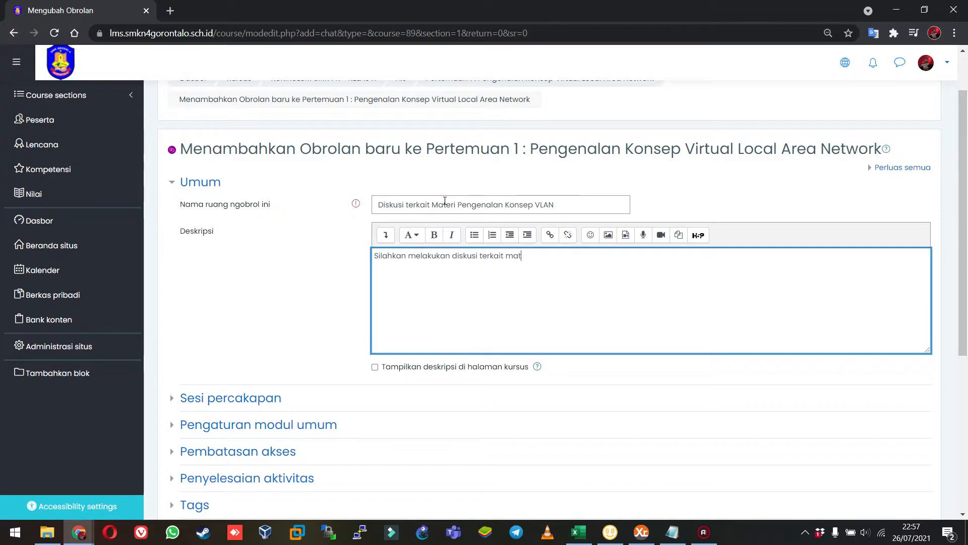
{"action": "type", "text": "eri yang sudah diupload...."}
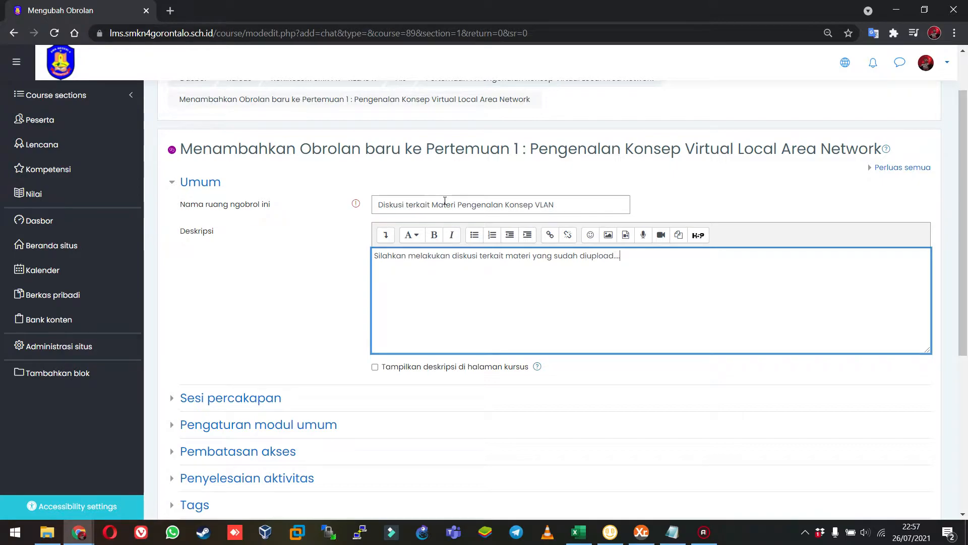
Examine the chat's Sesi percakapan settings, including the choices for repeating or publishing session times.
{"action": "scroll", "coordinate": [445, 200], "scroll_direction": "down", "scroll_amount": 3}
{"action": "left_click", "coordinate": [257, 280]}
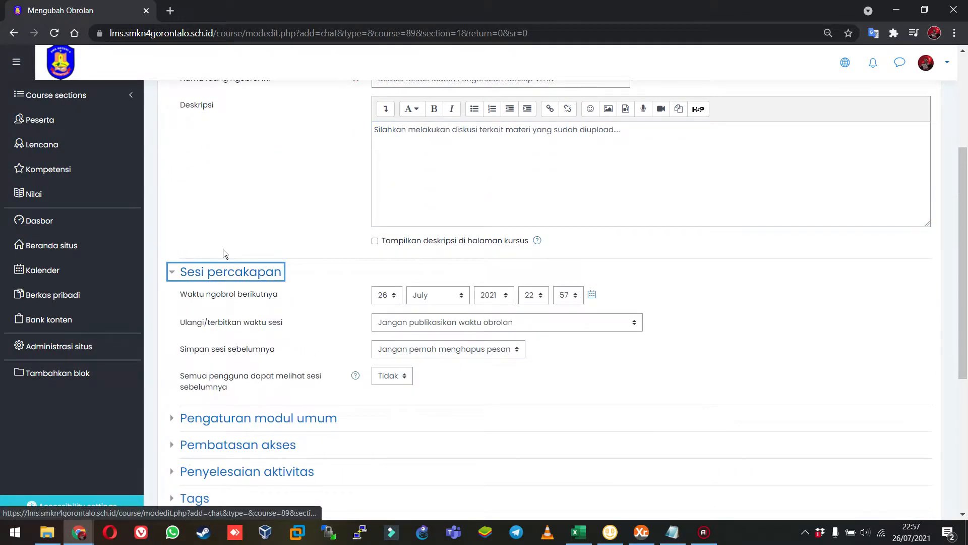
{"action": "scroll", "coordinate": [223, 252], "scroll_direction": "down", "scroll_amount": 1}
{"action": "left_click", "coordinate": [260, 189]}
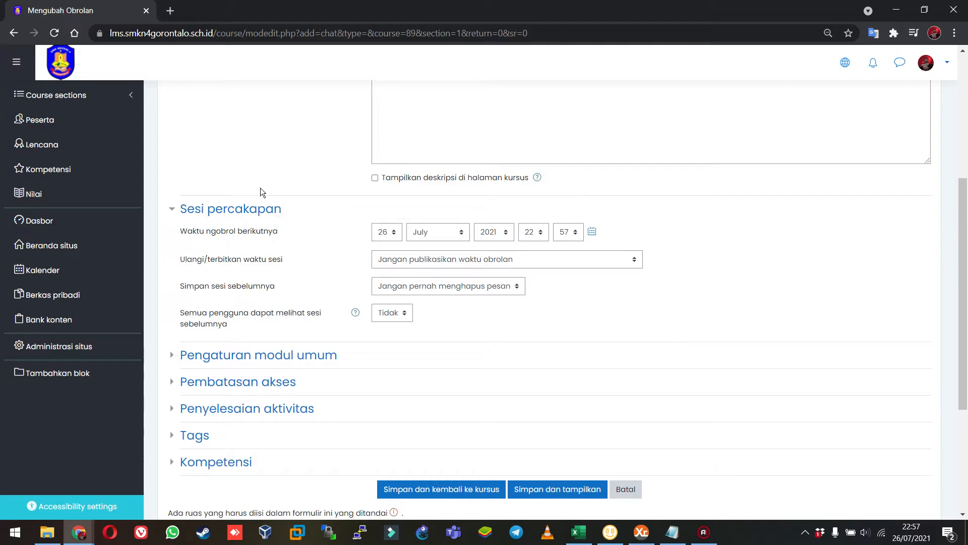
{"action": "left_click", "coordinate": [387, 292]}
{"action": "left_click", "coordinate": [385, 290]}
{"action": "left_click", "coordinate": [407, 265]}
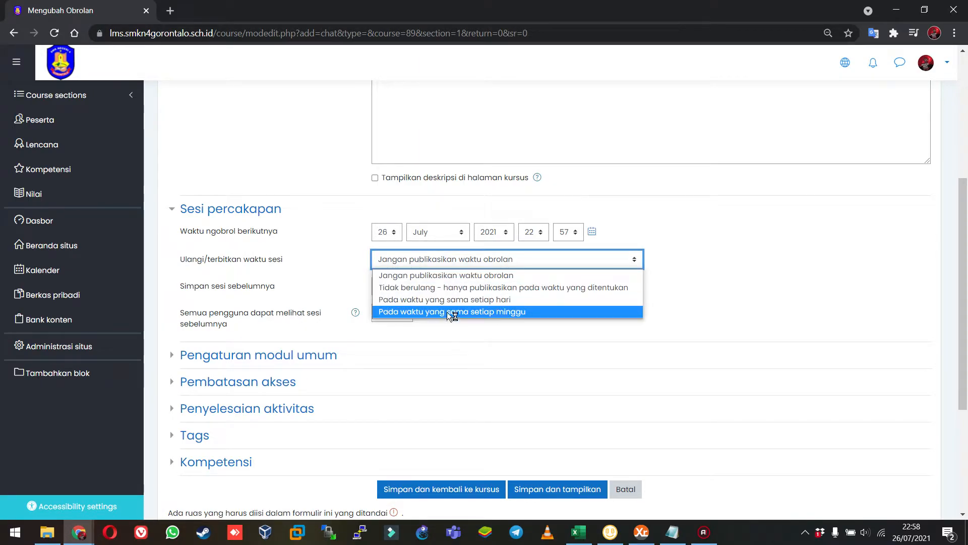
{"action": "left_click", "coordinate": [308, 279]}
Look over the chat's common module and access restriction settings, and save the activity, returning to the course page.
{"action": "left_click", "coordinate": [293, 356]}
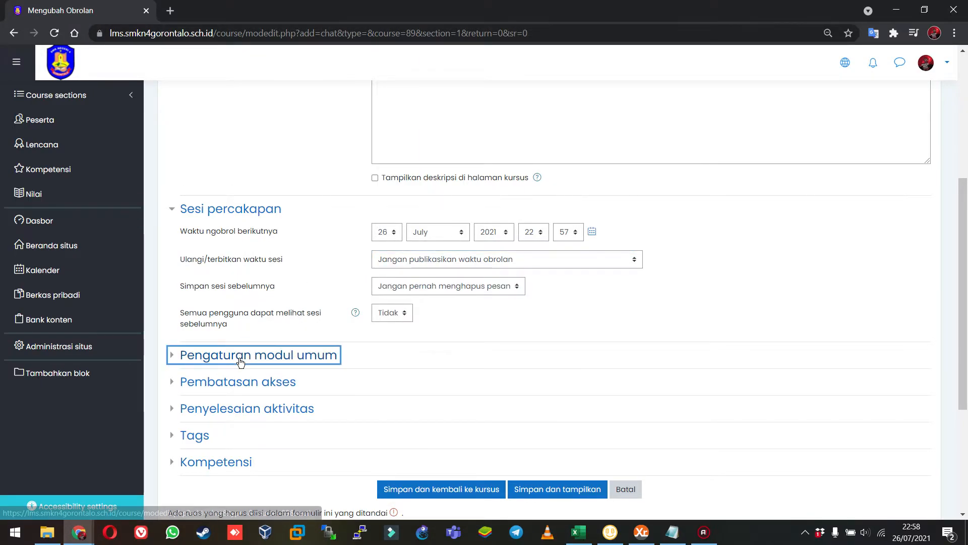
{"action": "scroll", "coordinate": [238, 348], "scroll_direction": "down", "scroll_amount": 4}
{"action": "left_click", "coordinate": [254, 299]}
{"action": "scroll", "coordinate": [254, 326], "scroll_direction": "down", "scroll_amount": 3}
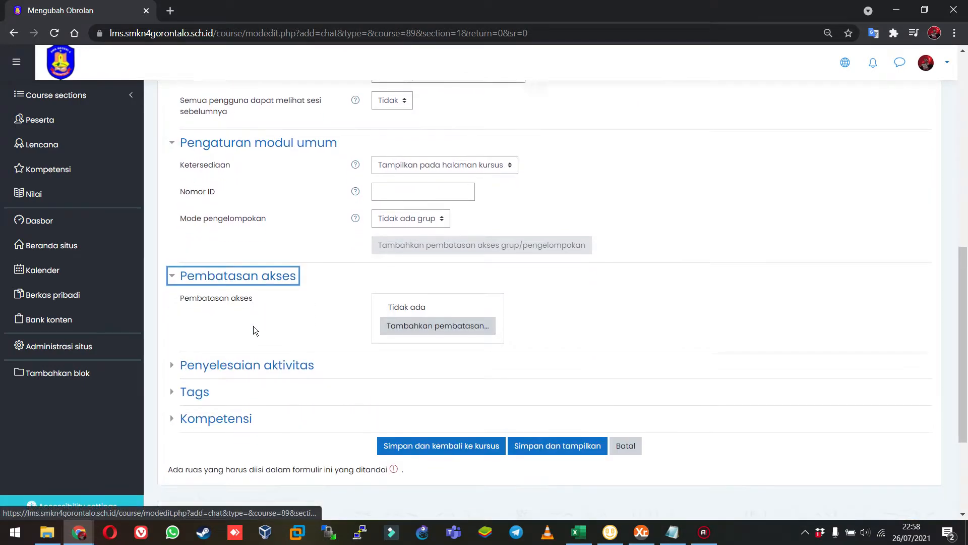
{"action": "left_click", "coordinate": [233, 266]}
{"action": "scroll", "coordinate": [280, 303], "scroll_direction": "down", "scroll_amount": 3}
{"action": "left_click", "coordinate": [437, 286]}
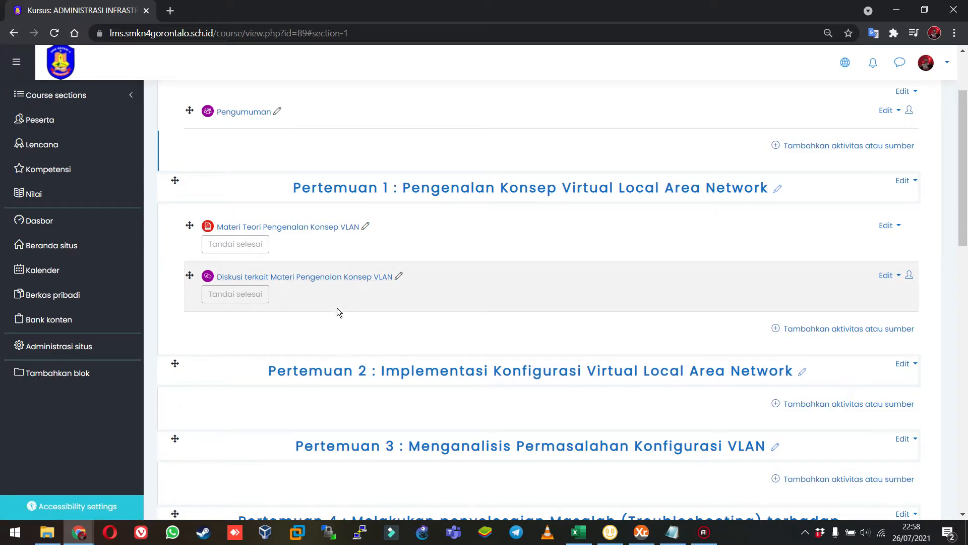
Open the new chat activity in Pertemuan 1, enter its chat room and send the message "assalamualaikum...".
{"action": "left_click", "coordinate": [343, 277]}
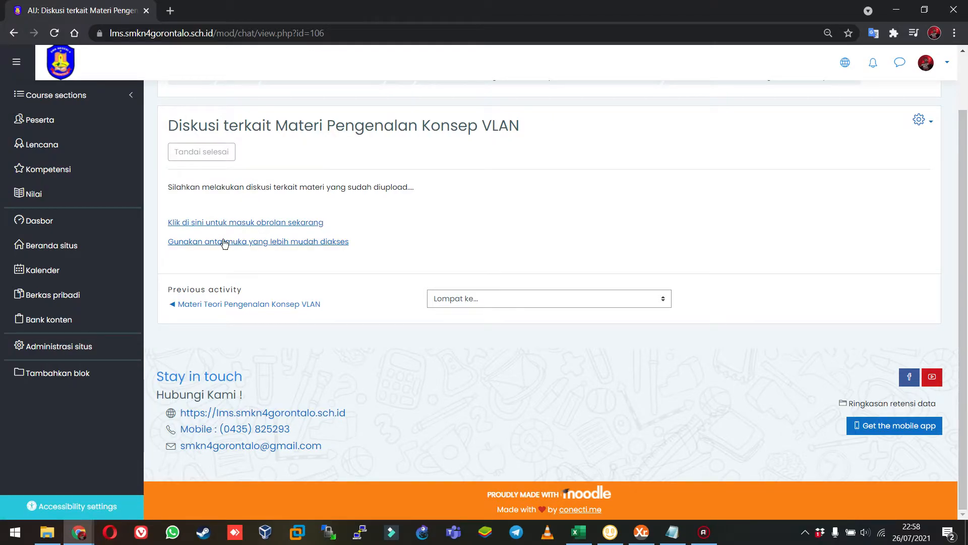
{"action": "left_click", "coordinate": [215, 225]}
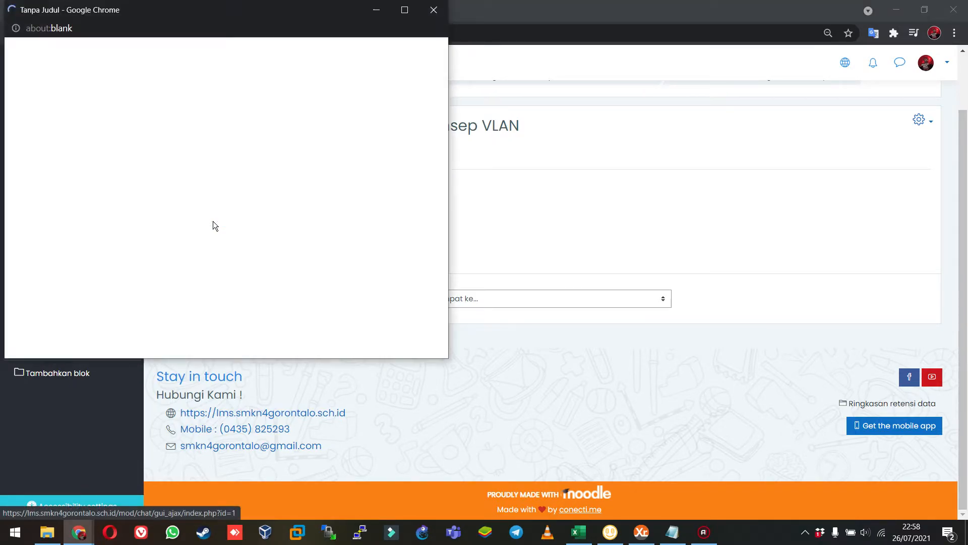
{"action": "left_click_drag", "start_coordinate": [146, 11], "coordinate": [505, 50]}
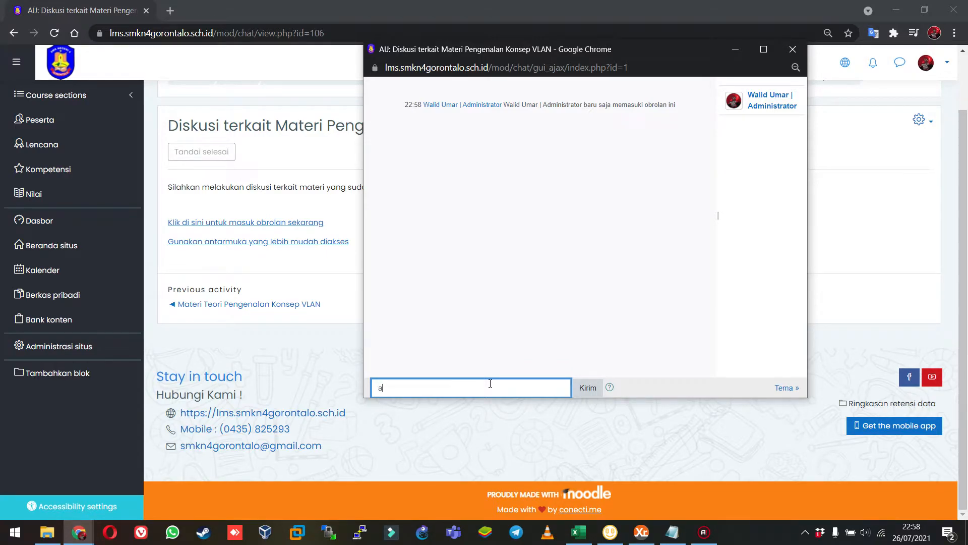
{"action": "type", "text": "alamualaikum.."}
{"action": "key", "text": "Return"}
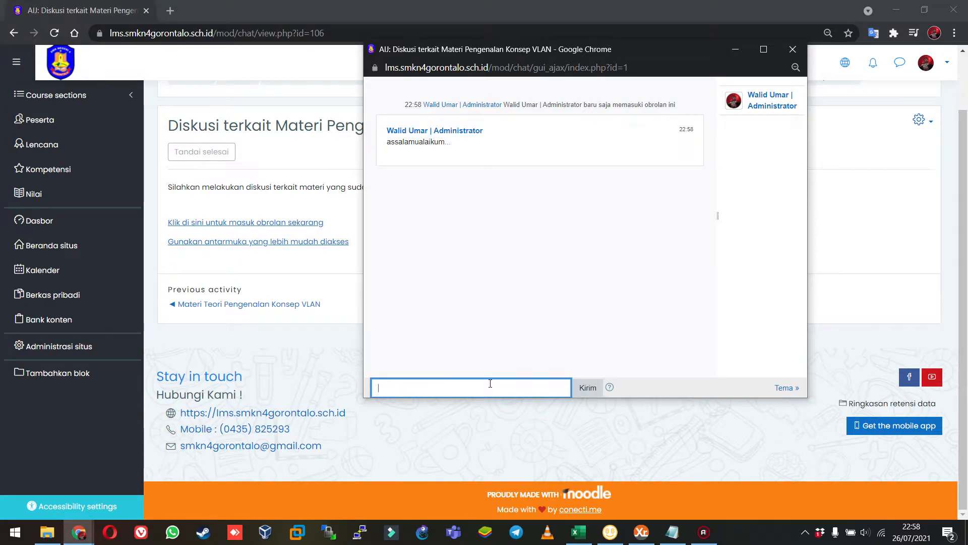
Send the chat messages "saya ingin bertanya terkait materi yang diupload pagi tadi..." and "apakah sudah dibaca ??".
{"action": "type", "text": "saya ingin bertanya terkait materi yang diupl"}
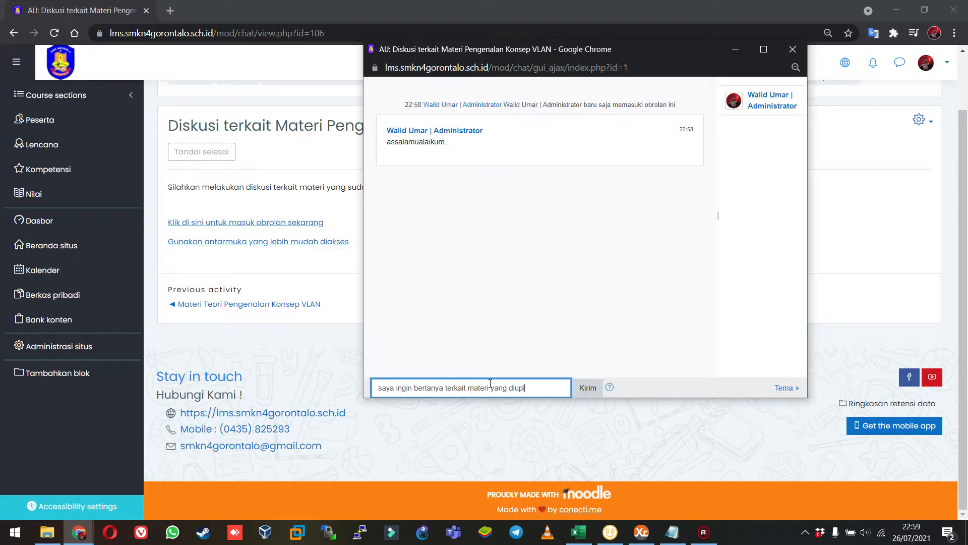
{"action": "type", "text": "oad pagi tadi..."}
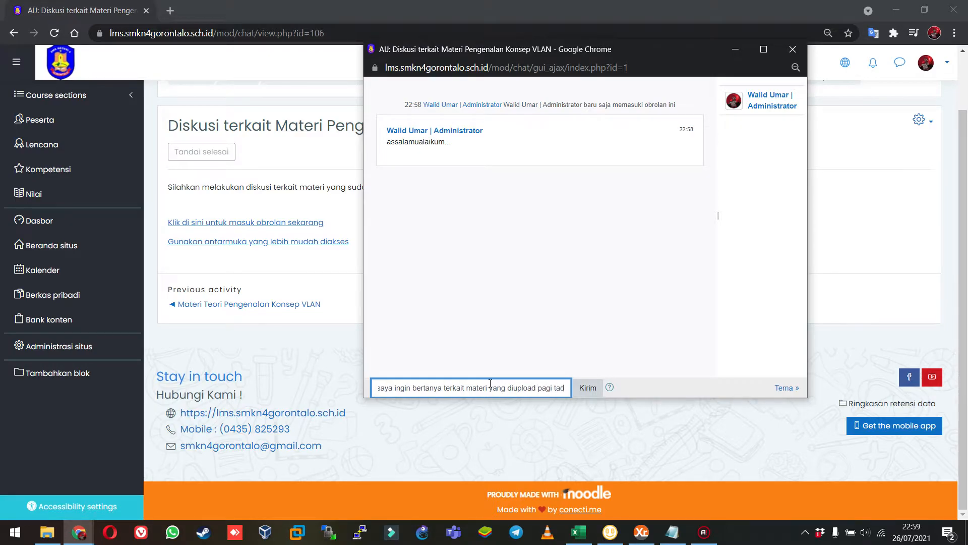
{"action": "key", "text": "Return"}
{"action": "type", "text": "a"}
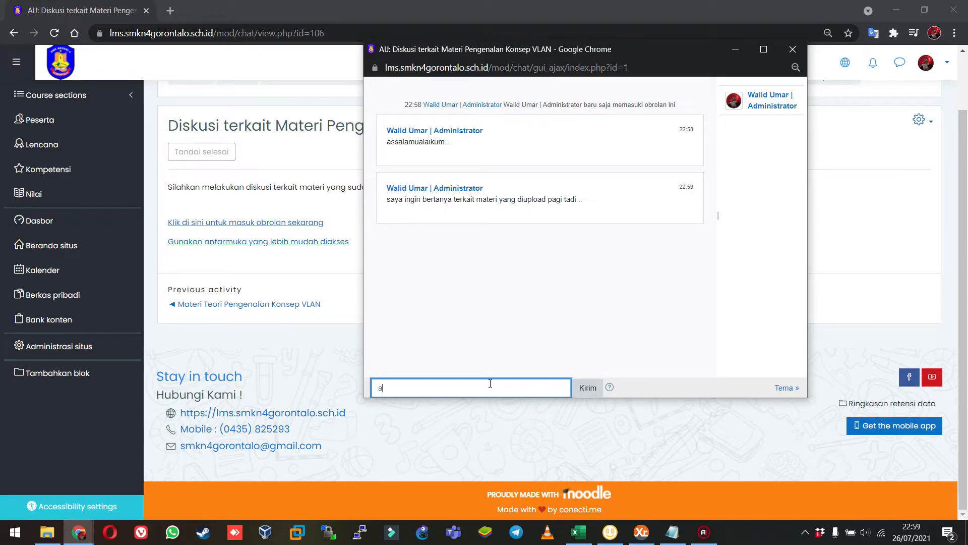
{"action": "type", "text": "pakah sudah dibaca ??"}
{"action": "key", "text": "Return"}
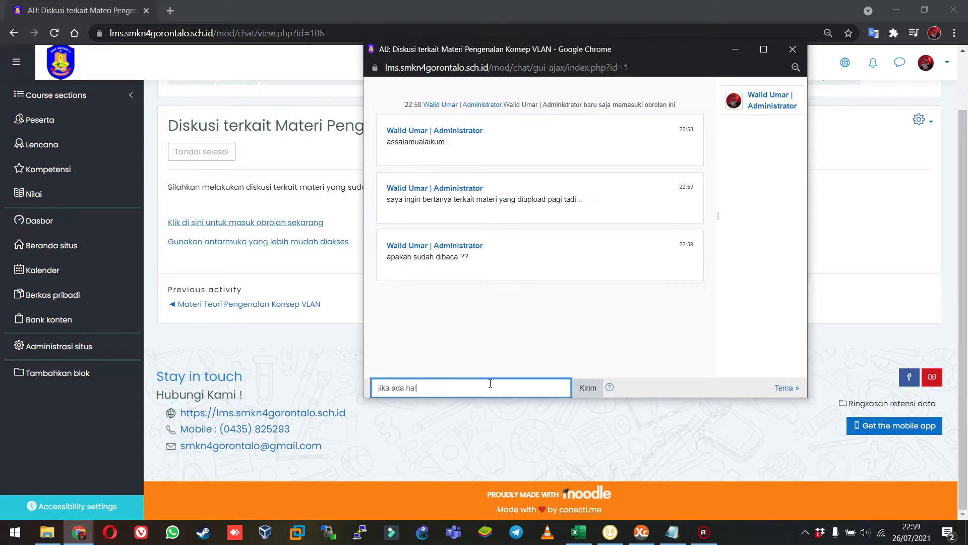
Send the chat message "jika ada hal yang kurang dipahami, bisa didiskusikan disini...".
{"action": "type", "text": "jika ada hal yang kurang dipahami, bisa didiskusi"}
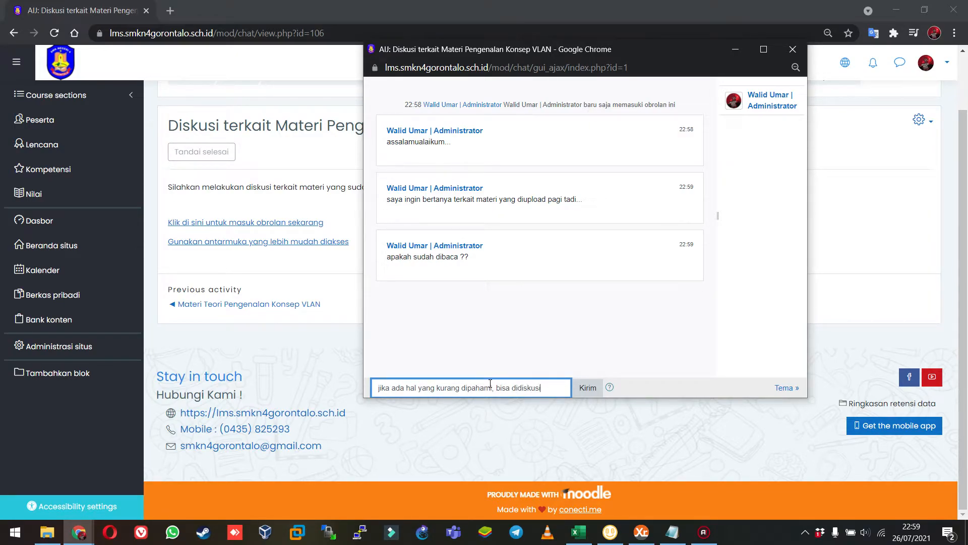
{"action": "type", "text": "kan disini..."}
{"action": "key", "text": "Return"}
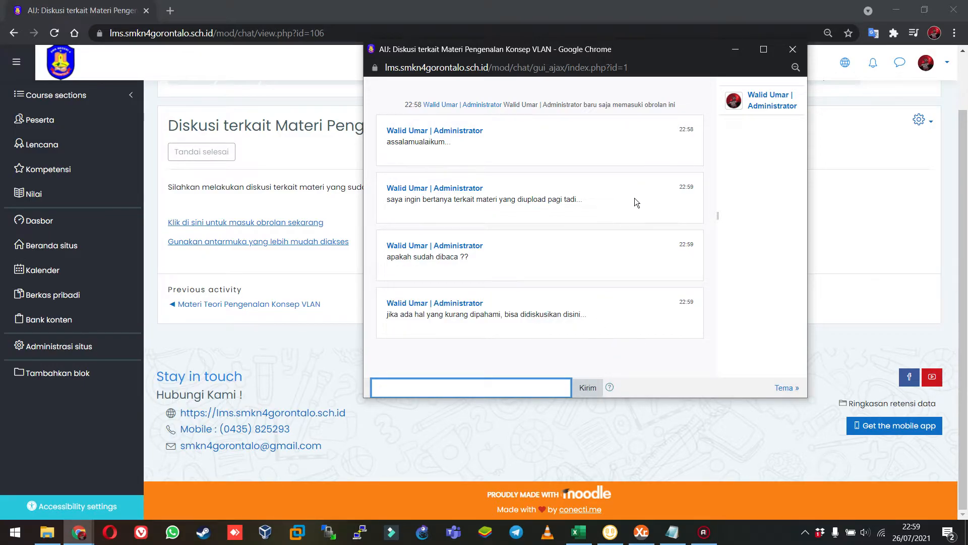
View the chat room's available themes without choosing one and close the chat window.
{"action": "left_click", "coordinate": [788, 388]}
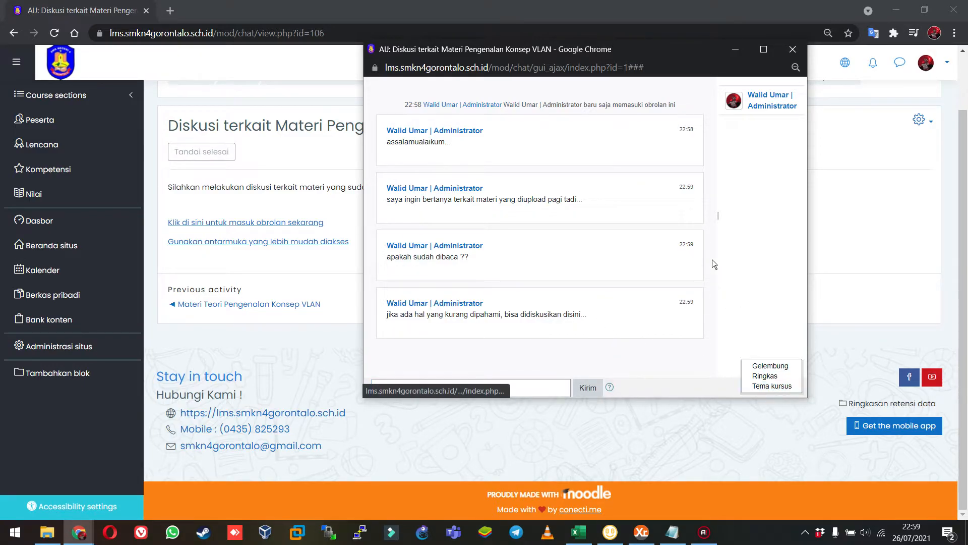
{"action": "left_click", "coordinate": [785, 306]}
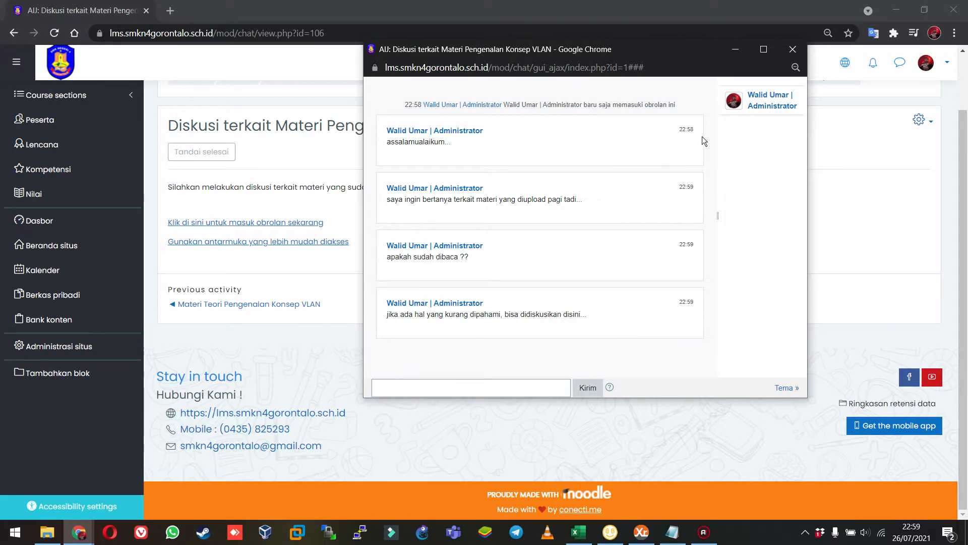
{"action": "left_click", "coordinate": [793, 49]}
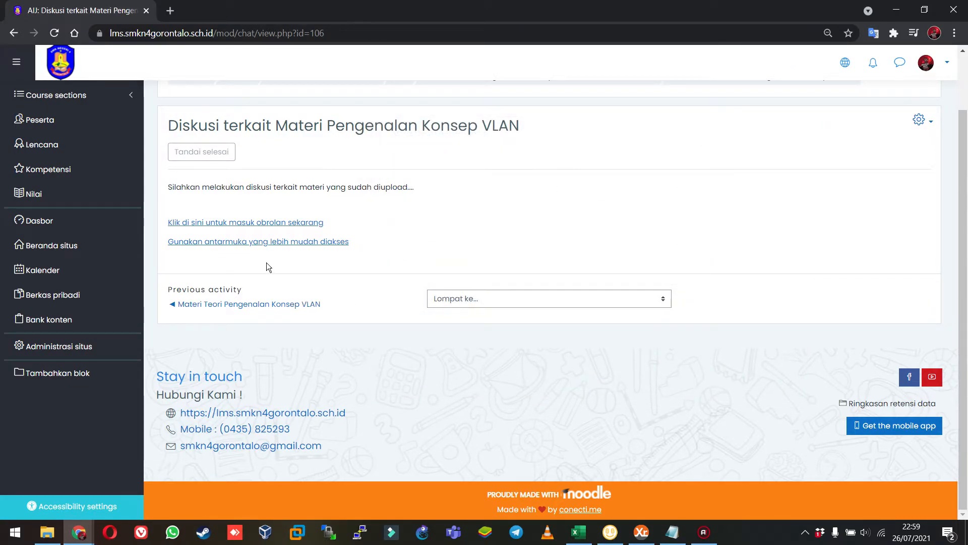
Re-enter the chat room to check the previously sent messages, and close the chat window.
{"action": "left_click", "coordinate": [246, 223]}
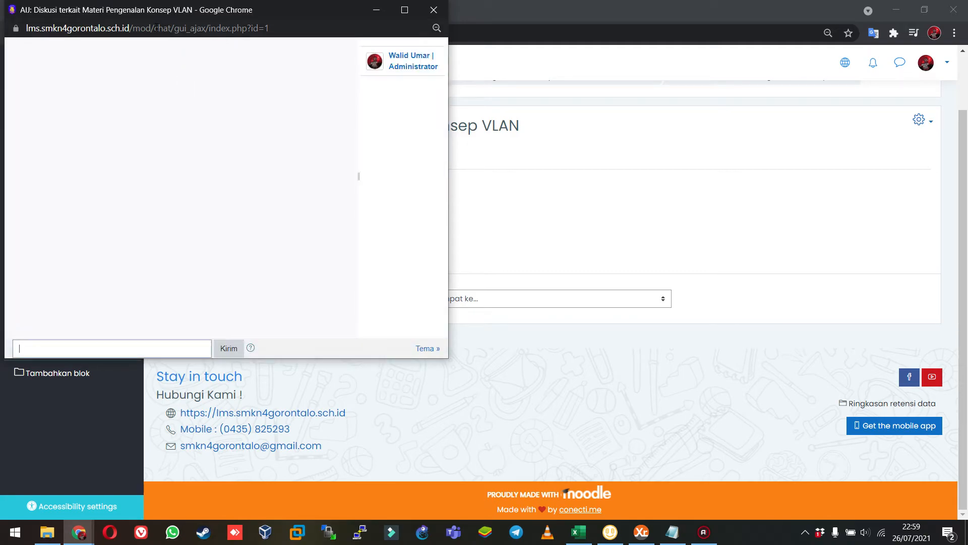
{"action": "left_click_drag", "start_coordinate": [162, 13], "coordinate": [269, 33]}
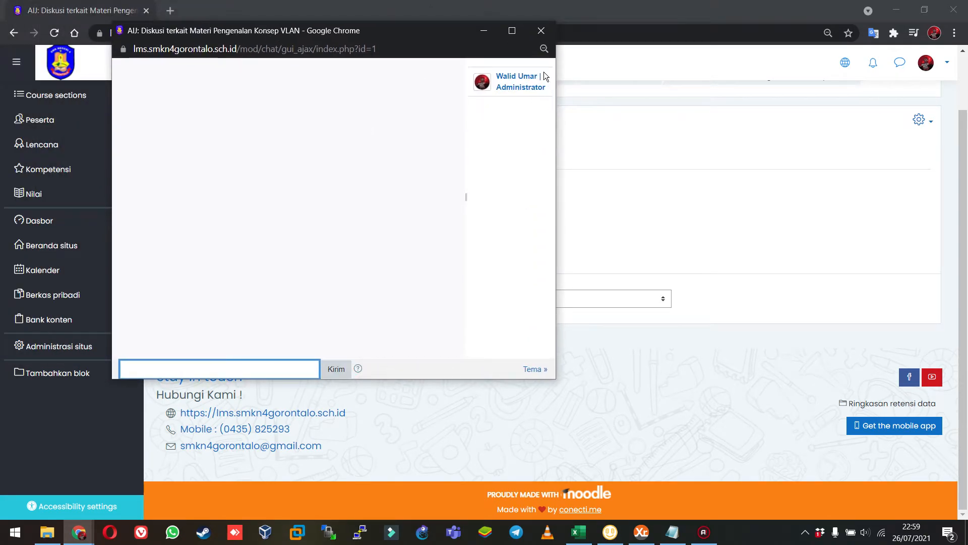
{"action": "left_click", "coordinate": [541, 30]}
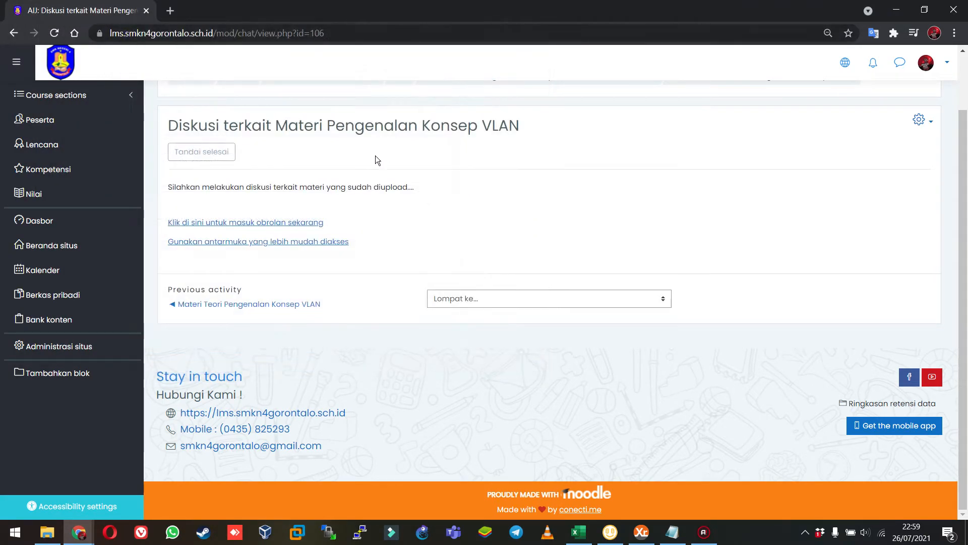
{"action": "left_click", "coordinate": [245, 222]}
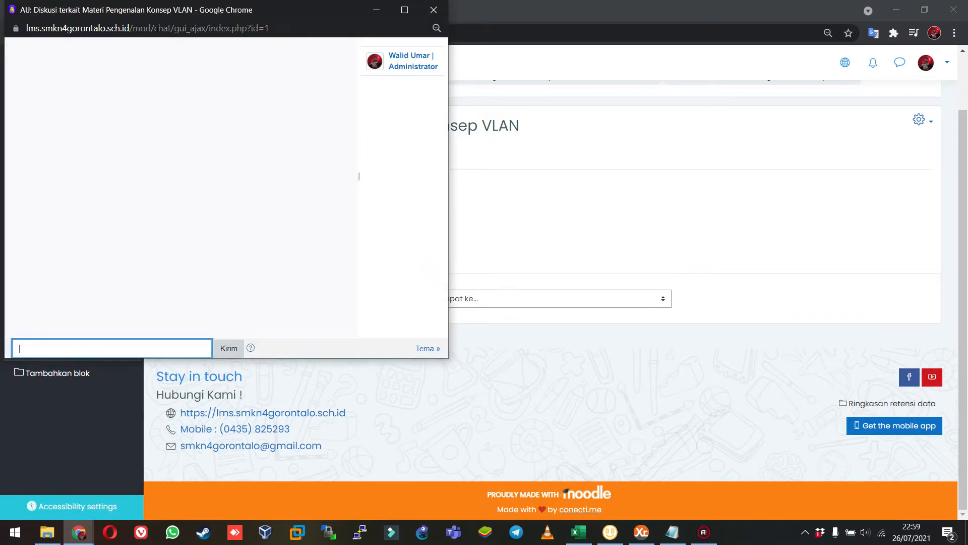
{"action": "left_click_drag", "start_coordinate": [159, 9], "coordinate": [489, 47]}
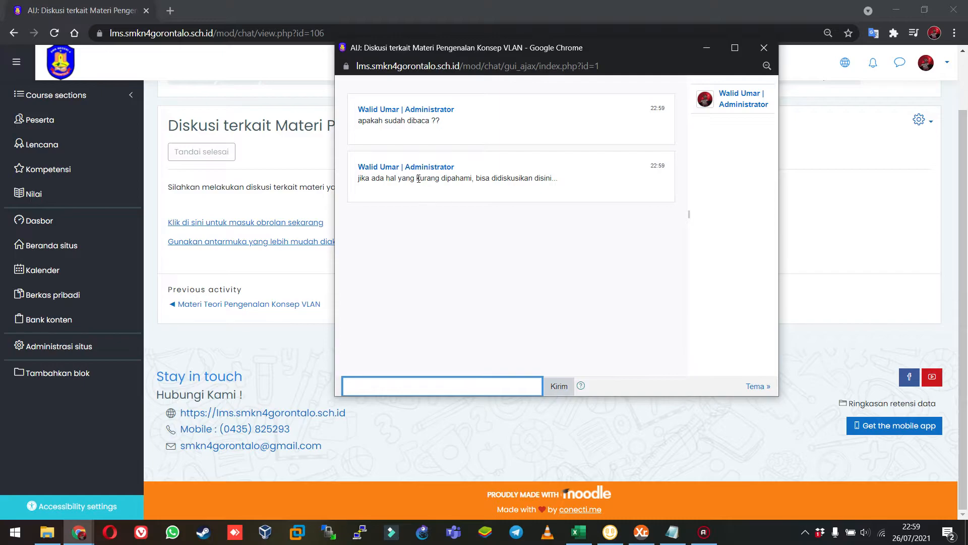
{"action": "left_click_drag", "start_coordinate": [418, 181], "coordinate": [547, 177]}
{"action": "triple_click", "coordinate": [418, 120]}
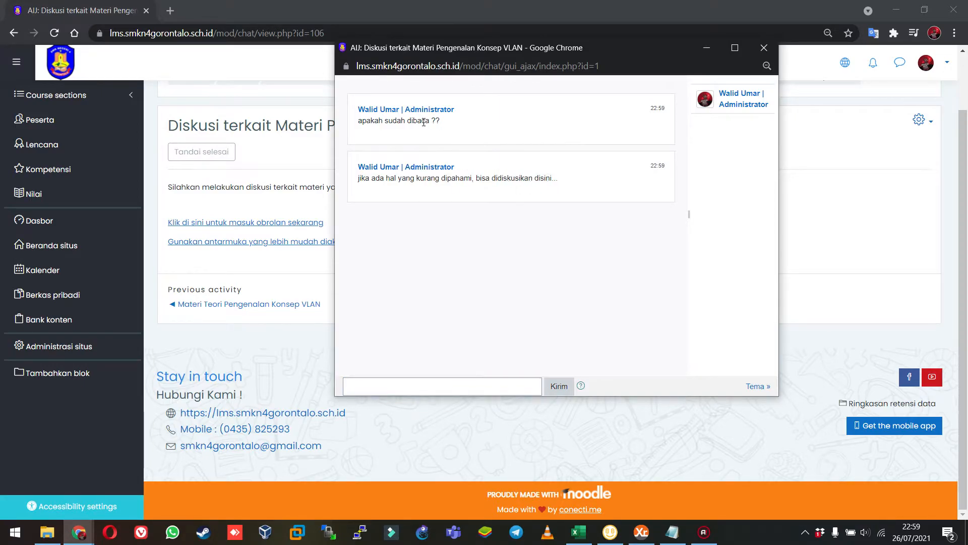
{"action": "triple_click", "coordinate": [514, 179]}
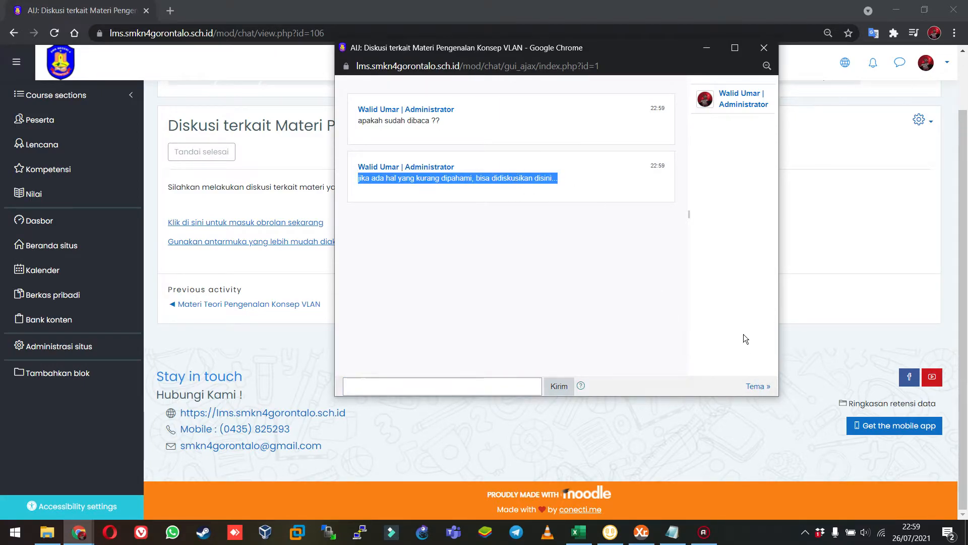
{"action": "left_click", "coordinate": [764, 47]}
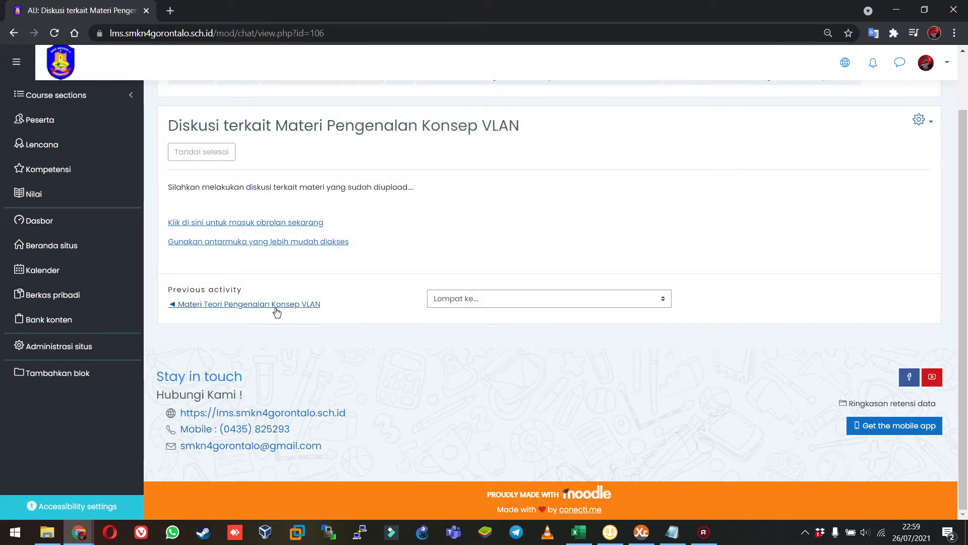
{"action": "scroll", "coordinate": [283, 267], "scroll_direction": "up", "scroll_amount": 2}
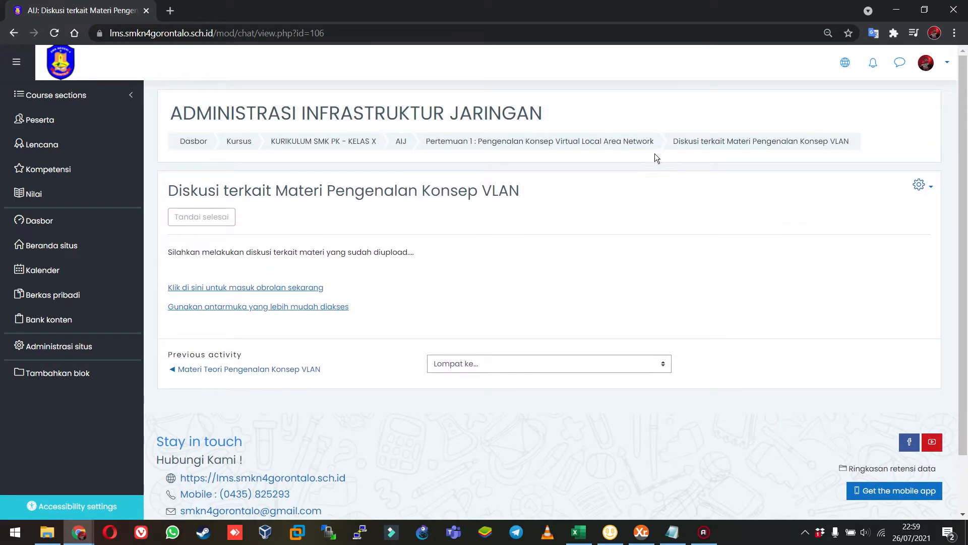
Return to the course page and start a new assignment (Penugasan) in Pertemuan 2.
{"action": "left_click", "coordinate": [547, 146]}
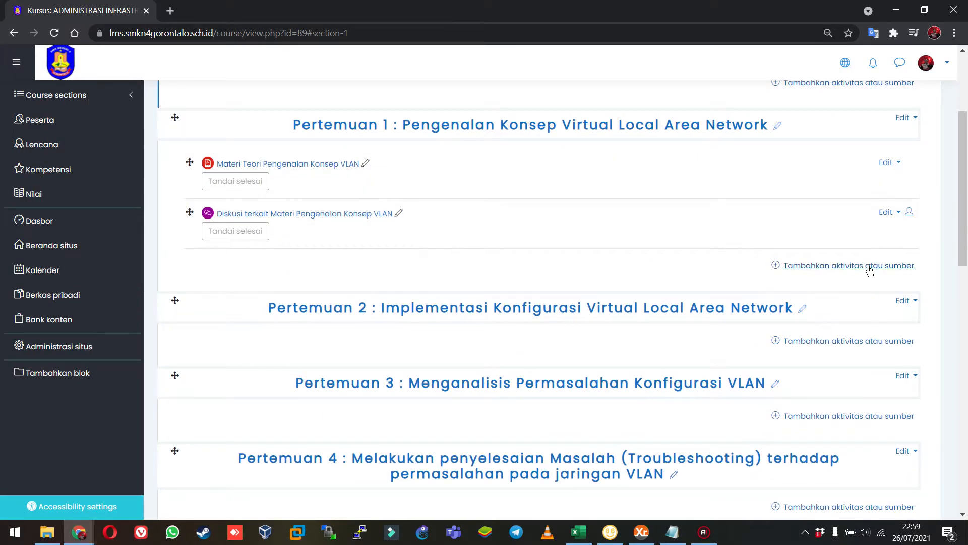
{"action": "left_click", "coordinate": [864, 343]}
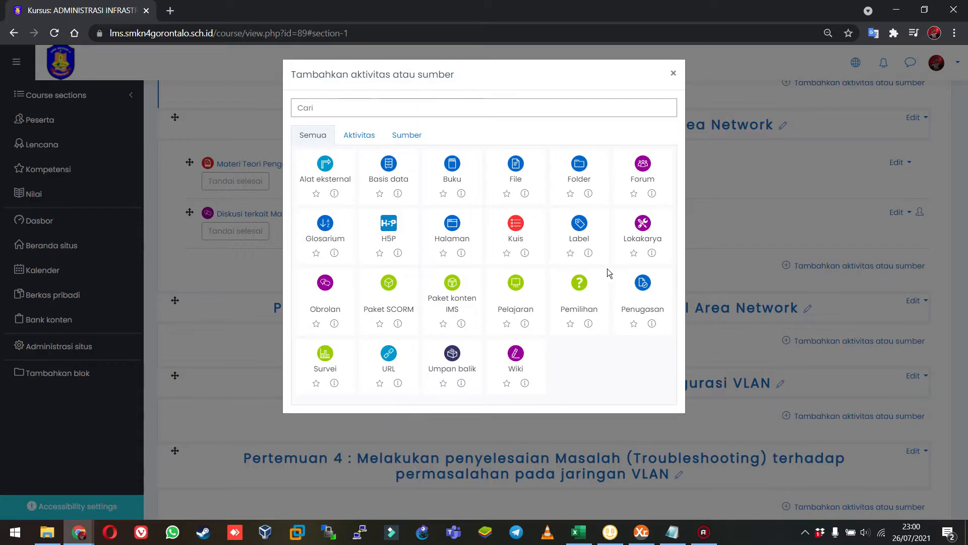
{"action": "left_click", "coordinate": [647, 293]}
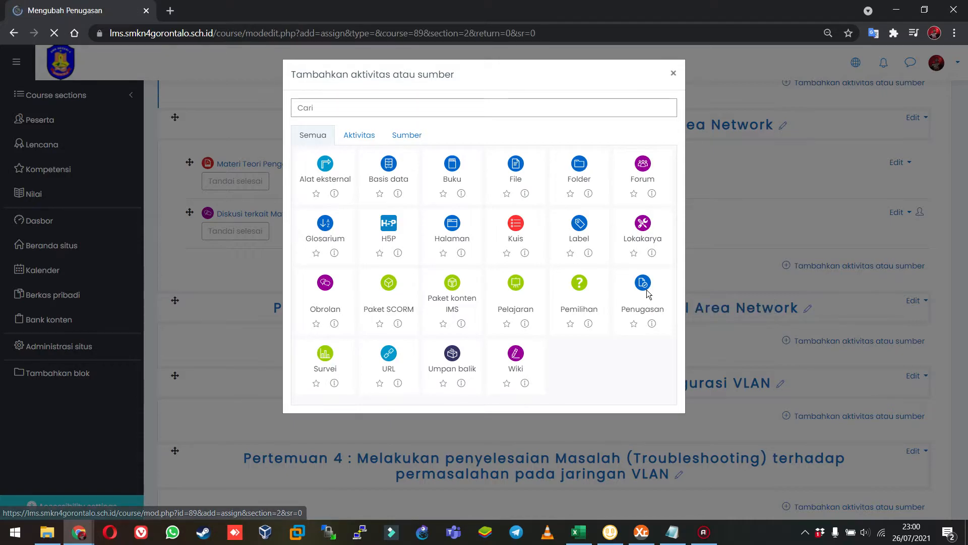
{"action": "scroll", "coordinate": [374, 320], "scroll_direction": "down", "scroll_amount": 2}
{"action": "scroll", "coordinate": [374, 320], "scroll_direction": "down", "scroll_amount": 7}
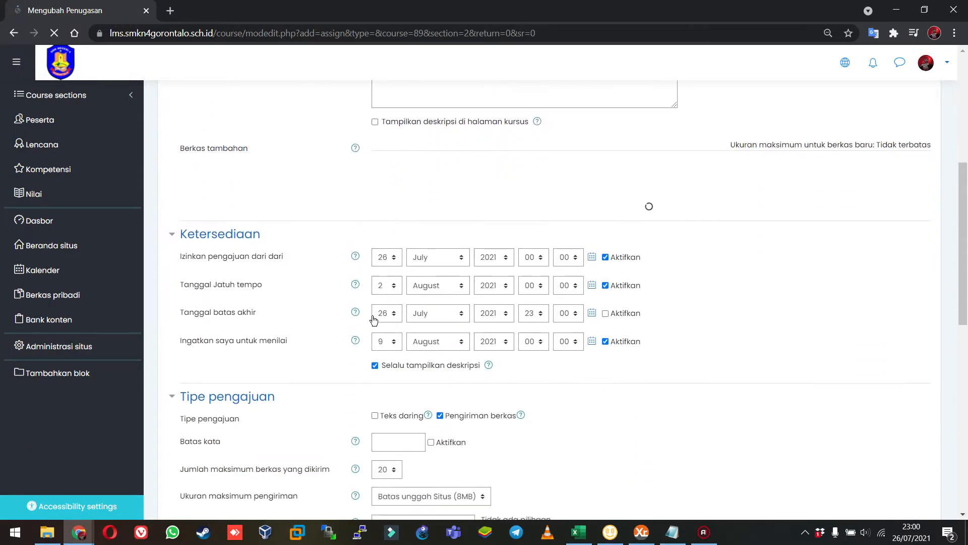
Name the assignment "TUGAS 1. IMPLEMENTASI KONFIGURASI VLAN".
{"action": "left_click", "coordinate": [440, 288]}
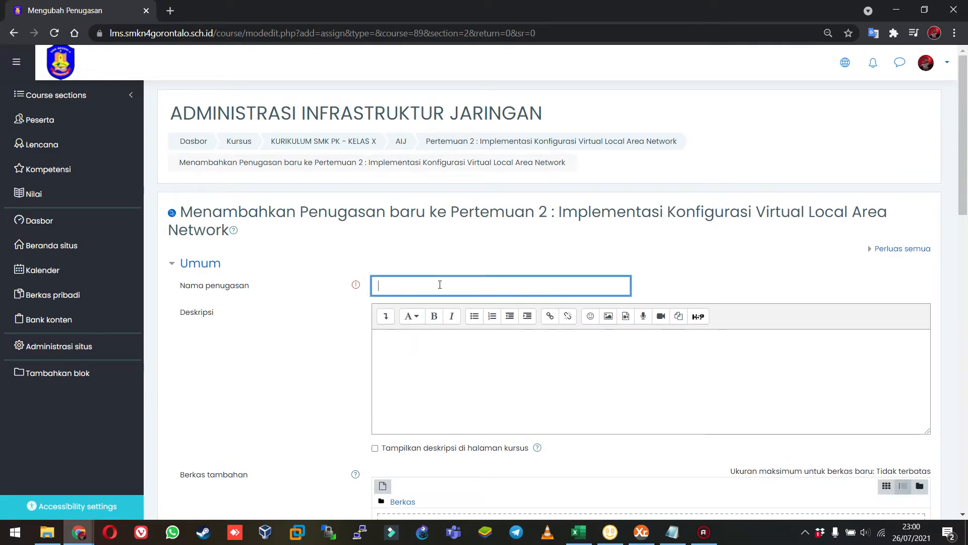
{"action": "type", "text": "Jela"}
{"action": "type", "text": "TUGAS"}
{"action": "type", "text": " terka"}
{"action": "key", "text": "BackSpace"}
{"action": "key", "text": "BackSpace"}
{"action": "type", "text": "1. IMPLEMENTASI KONFIGURASI VLAN"}
Enter the assignment description "Silahkan anda menjelaskan tentang pemahaman anda terkait teknologi VLAN".
{"action": "key", "text": "Tab"}
{"action": "key", "text": "Tab"}
{"action": "scroll", "coordinate": [440, 285], "scroll_direction": "down", "scroll_amount": 2}
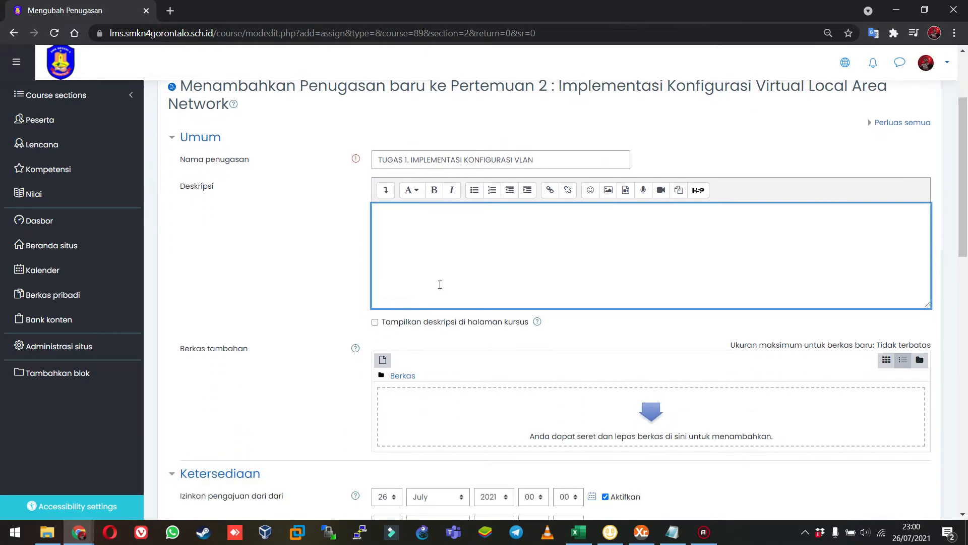
{"action": "type", "text": "Silahkan anda menjelaskan secara"}
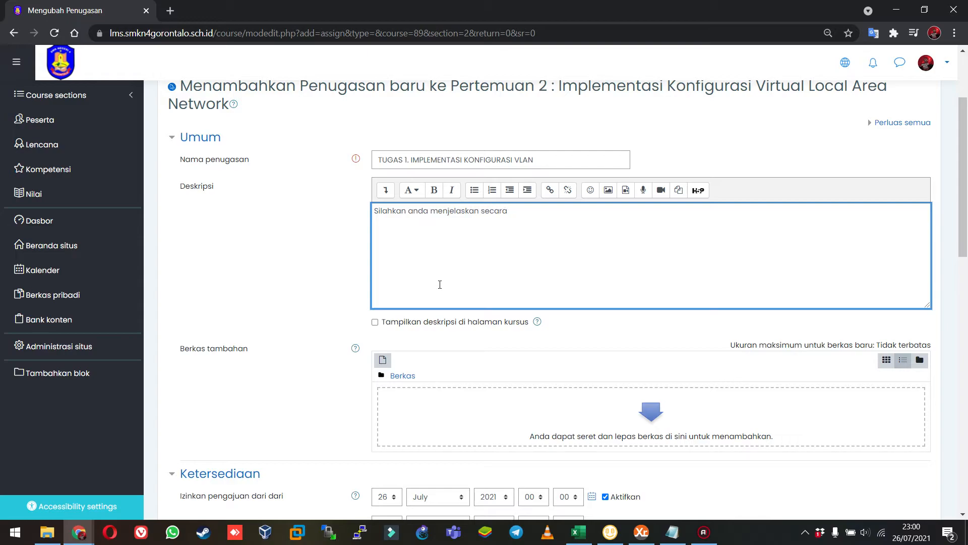
{"action": "key", "text": "BackSpace"}
{"action": "key", "text": "BackSpace"}
{"action": "key", "text": "BackSpace"}
{"action": "key", "text": "BackSpace"}
{"action": "key", "text": "BackSpace"}
{"action": "key", "text": "BackSpace"}
{"action": "type", "text": "tentang pemahaman anda terkait teknologi VLAN"}
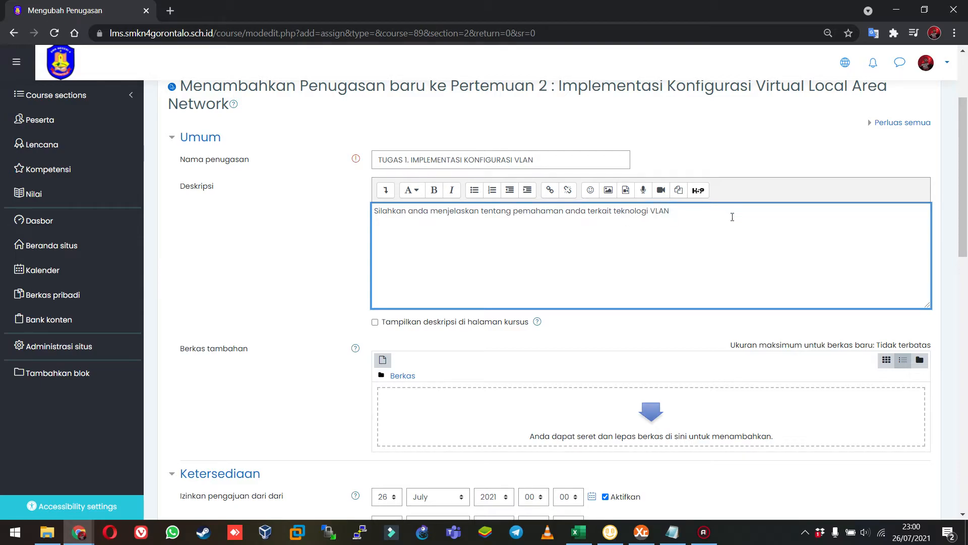
Check today's date in the system calendar and disable the assignment's due date (Tanggal Jatuh tempo).
{"action": "scroll", "coordinate": [731, 217], "scroll_direction": "down", "scroll_amount": 4}
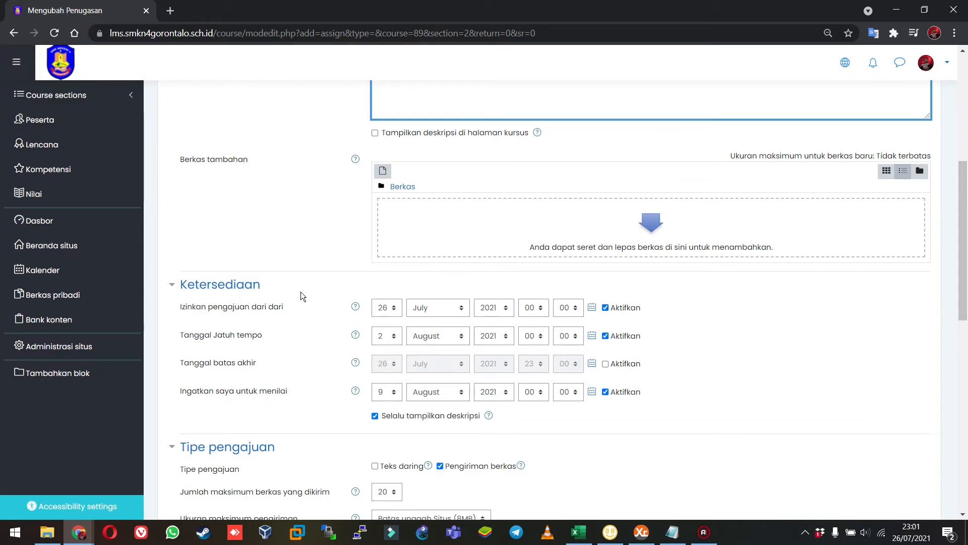
{"action": "scroll", "coordinate": [301, 293], "scroll_direction": "down", "scroll_amount": 1}
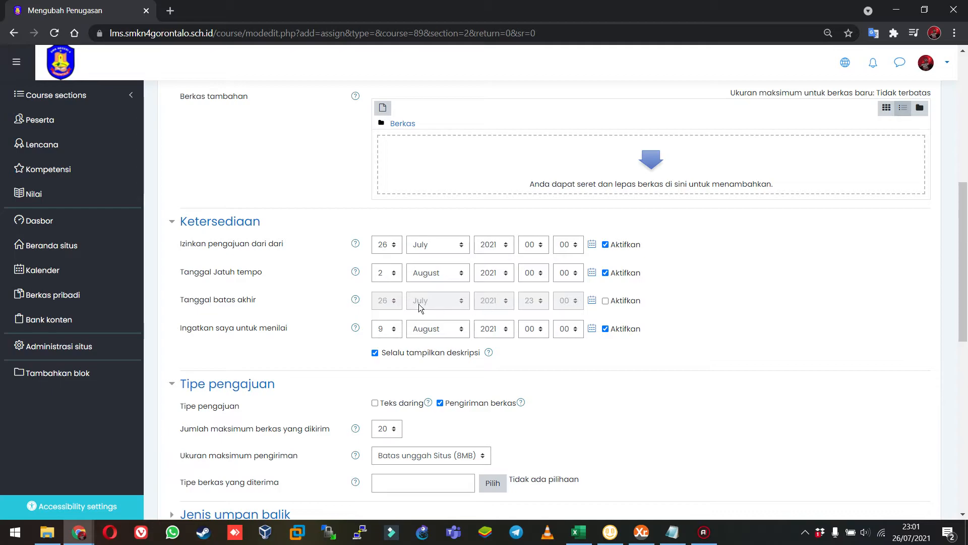
{"action": "left_click", "coordinate": [913, 537]}
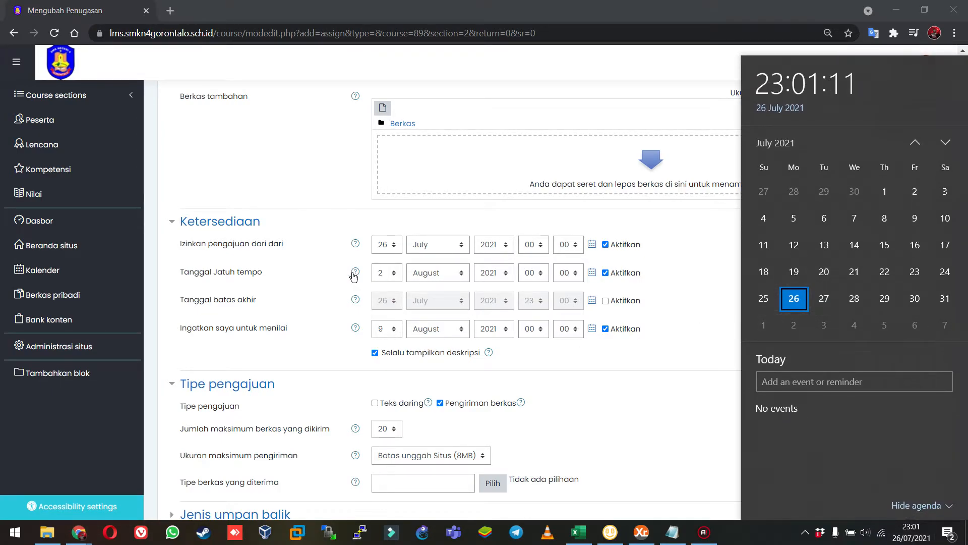
{"action": "left_click", "coordinate": [311, 225]}
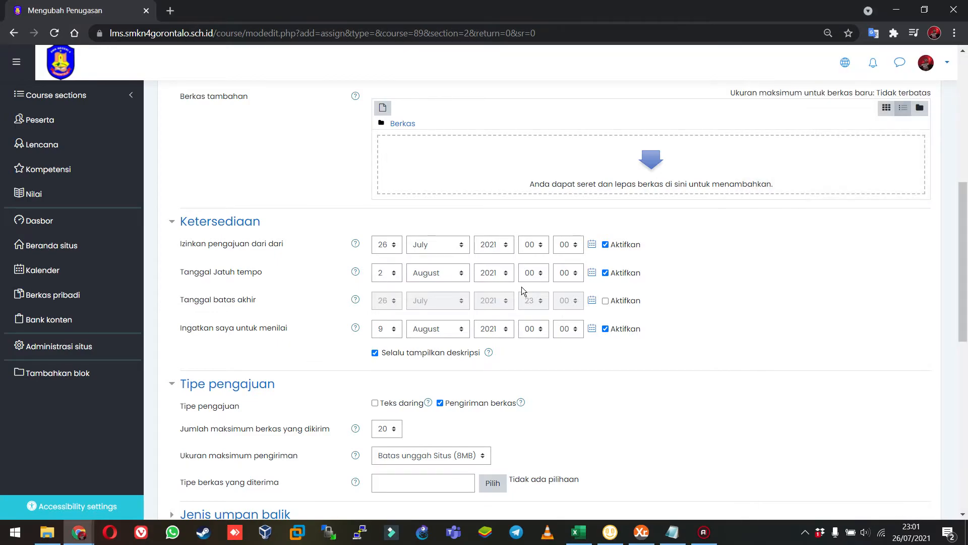
{"action": "left_click", "coordinate": [603, 273]}
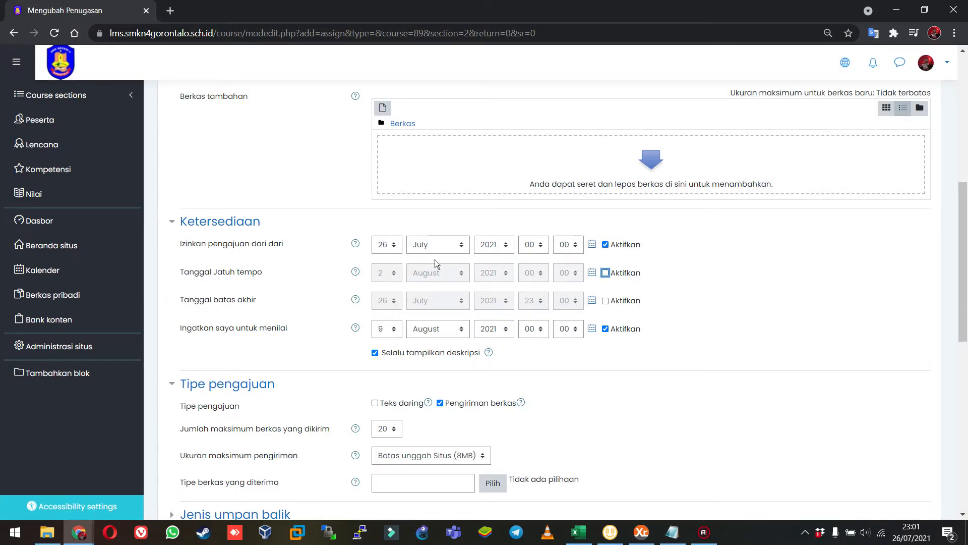
View the available days for the grading reminder (Ingatkan saya untuk menilai) without choosing another one.
{"action": "scroll", "coordinate": [673, 271], "scroll_direction": "up", "scroll_amount": 1}
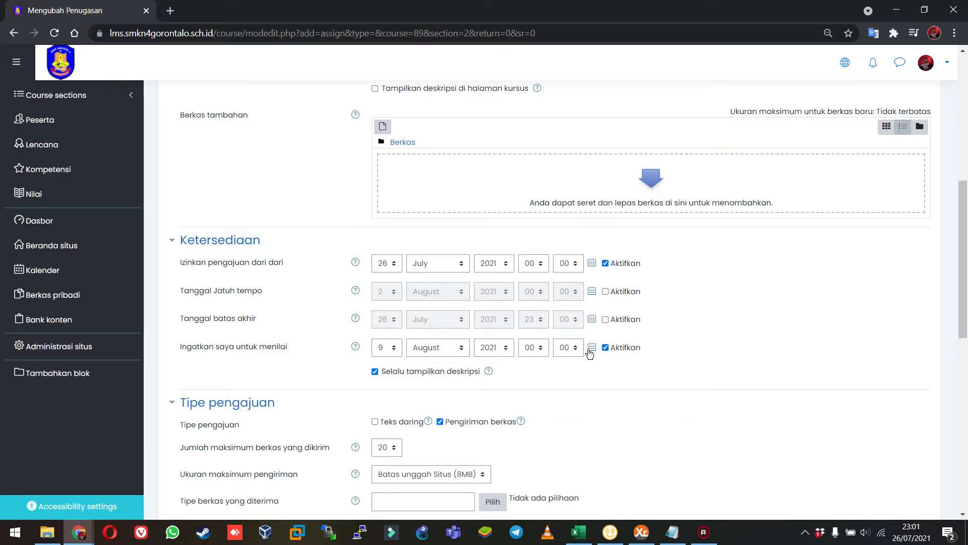
{"action": "scroll", "coordinate": [402, 350], "scroll_direction": "down", "scroll_amount": 1}
{"action": "left_click", "coordinate": [388, 333]}
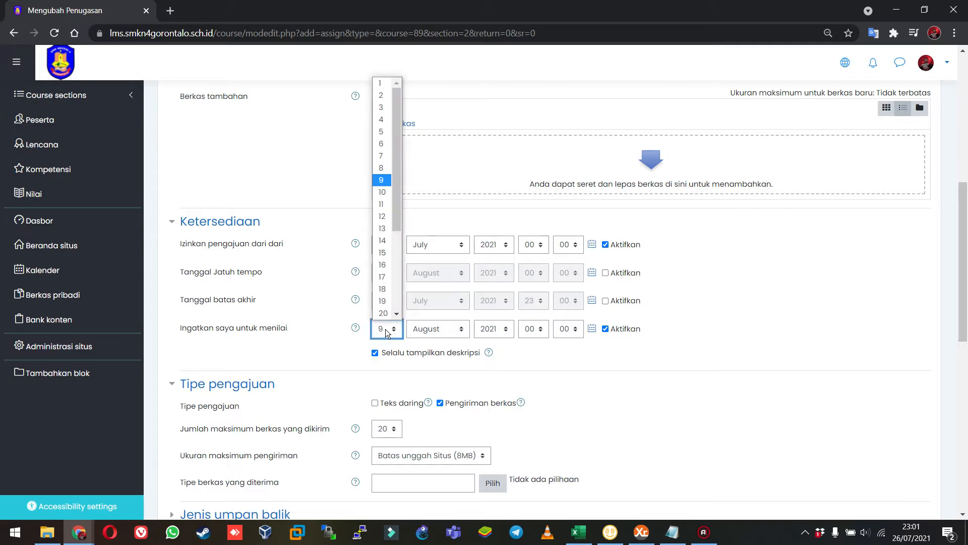
{"action": "left_click", "coordinate": [387, 333]}
{"action": "left_click", "coordinate": [705, 332]}
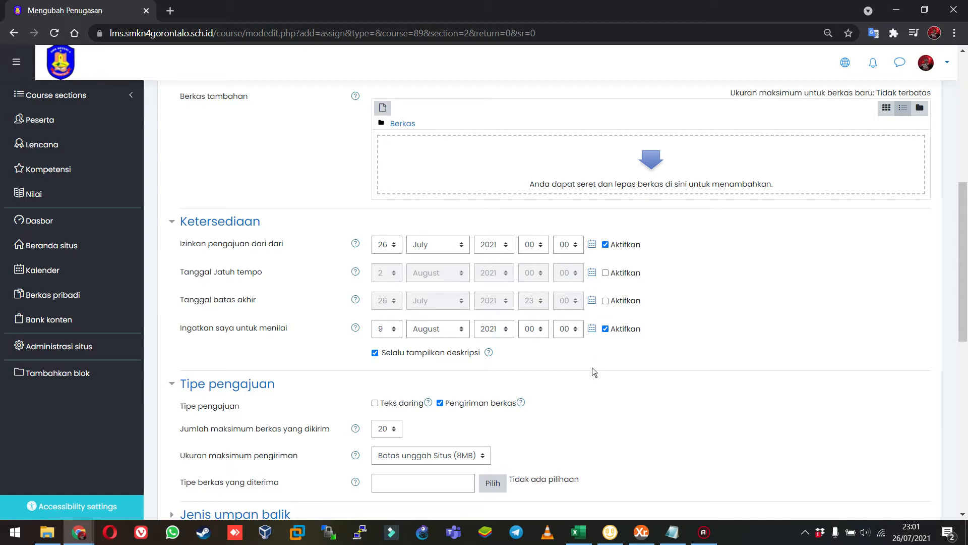
Try online text (Teks daring) as the only submission type and switch back to file submission (Pengiriman berkas).
{"action": "scroll", "coordinate": [592, 367], "scroll_direction": "down", "scroll_amount": 3}
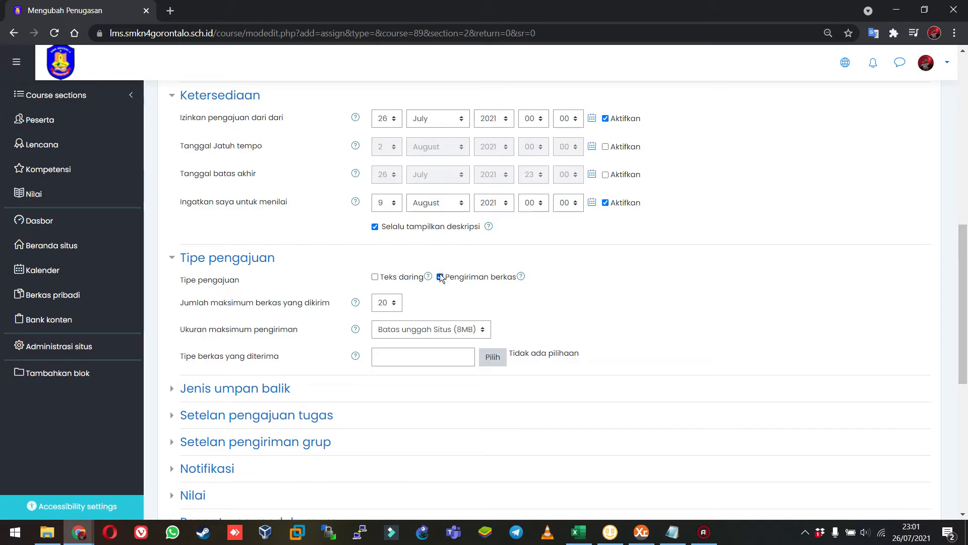
{"action": "left_click", "coordinate": [379, 276]}
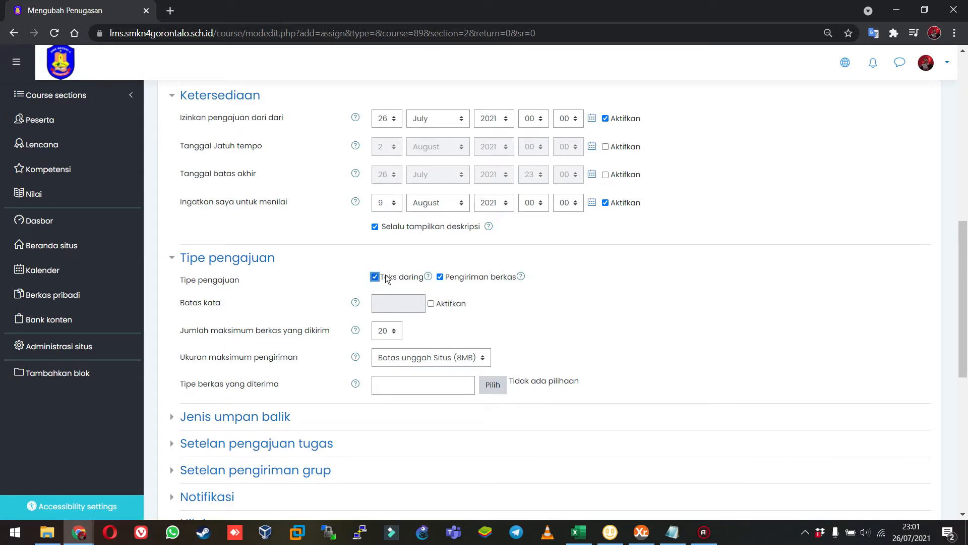
{"action": "left_click", "coordinate": [439, 277]}
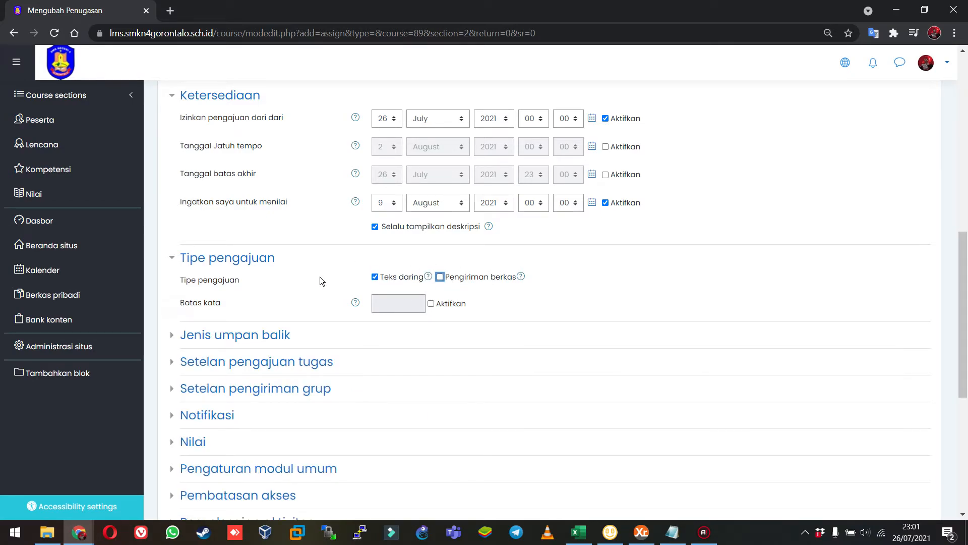
{"action": "left_click", "coordinate": [440, 276]}
{"action": "left_click", "coordinate": [374, 278]}
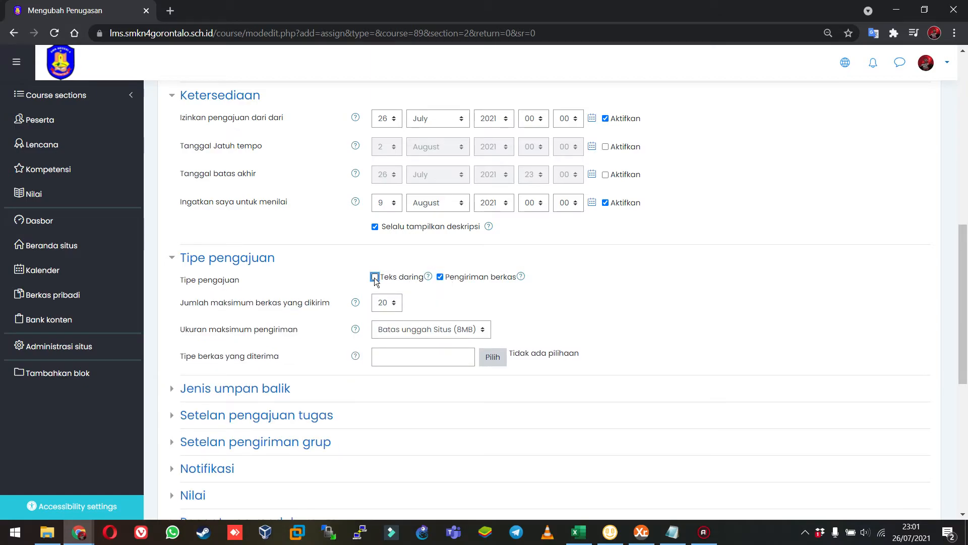
View the options for the maximum number of submitted files and the maximum submission size without changing them.
{"action": "left_click", "coordinate": [384, 304]}
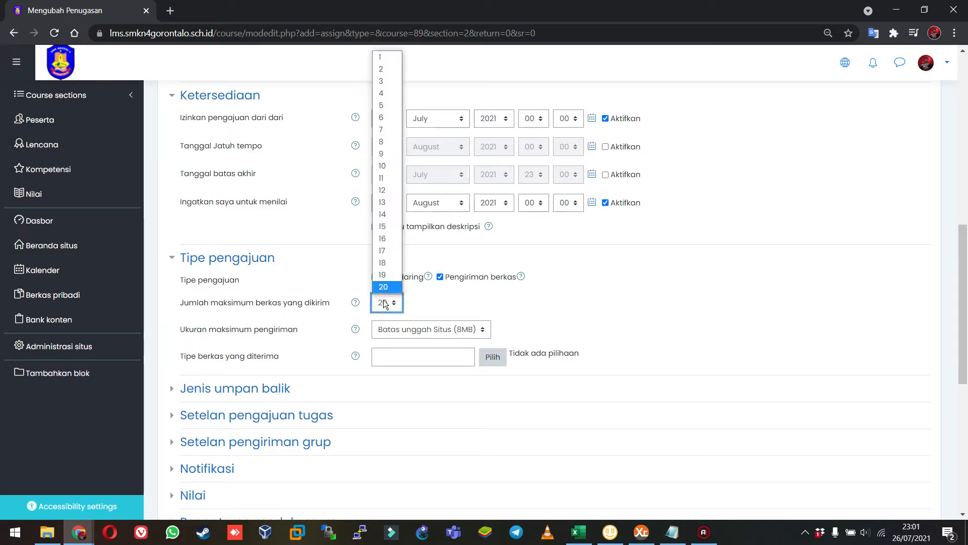
{"action": "left_click", "coordinate": [384, 303]}
{"action": "left_click", "coordinate": [432, 332]}
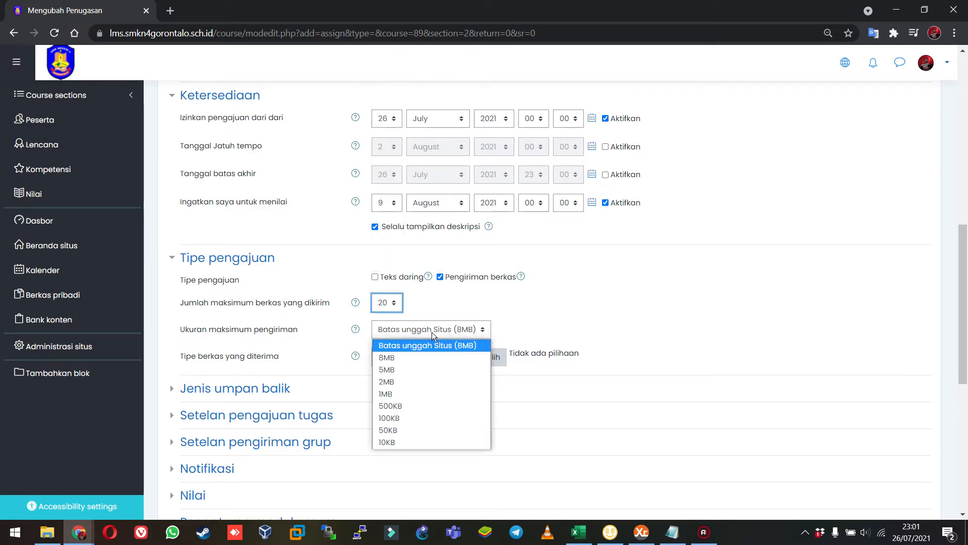
{"action": "left_click", "coordinate": [432, 332]}
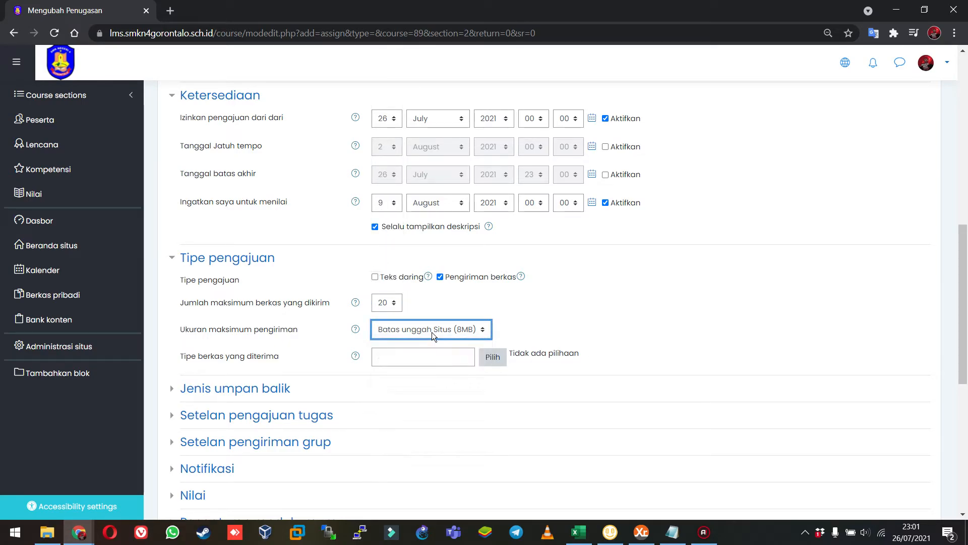
Make online text (Teks daring) the only submission type, and enter a word limit of 500 but leave the limit disabled.
{"action": "left_click", "coordinate": [375, 277]}
{"action": "left_click", "coordinate": [448, 276]}
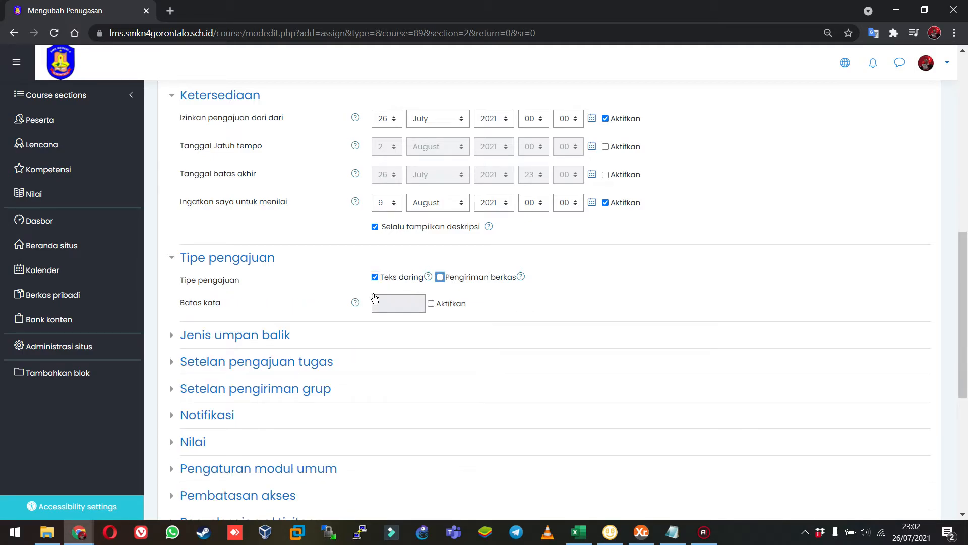
{"action": "left_click", "coordinate": [431, 303]}
{"action": "left_click", "coordinate": [383, 303]}
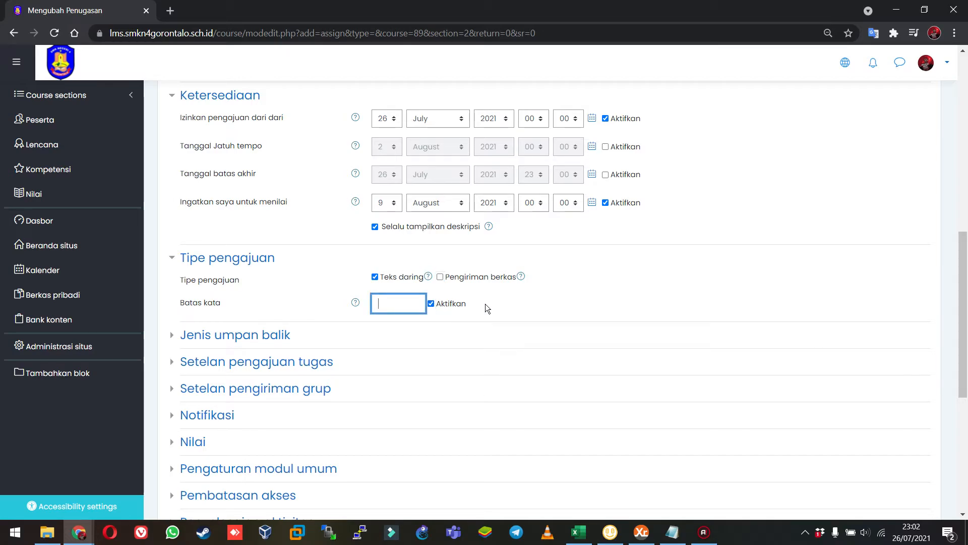
{"action": "type", "text": "500"}
{"action": "left_click_drag", "start_coordinate": [402, 303], "coordinate": [355, 299]}
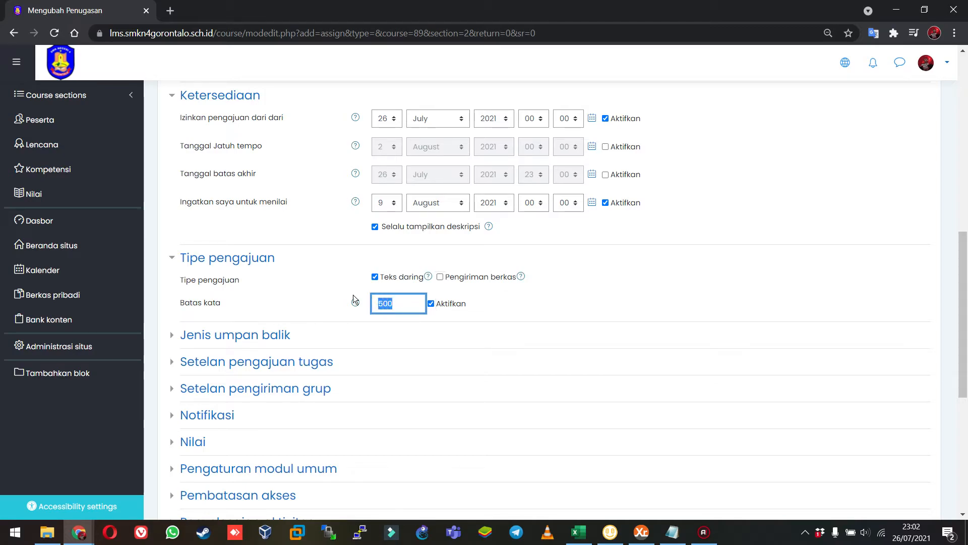
{"action": "left_click", "coordinate": [431, 303]}
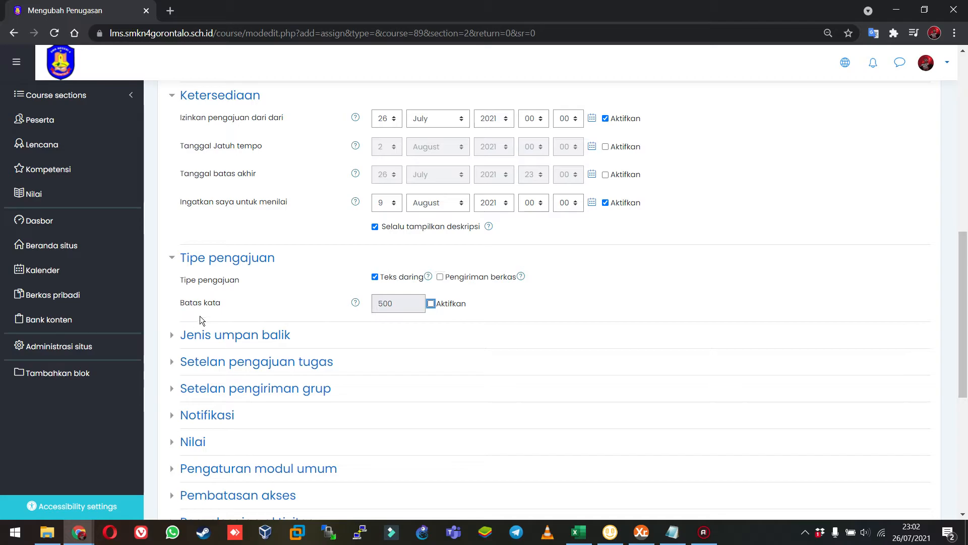
Review the assignment form, save the assignment and return to the course.
{"action": "scroll", "coordinate": [201, 322], "scroll_direction": "down", "scroll_amount": 5}
{"action": "scroll", "coordinate": [227, 306], "scroll_direction": "up", "scroll_amount": 8}
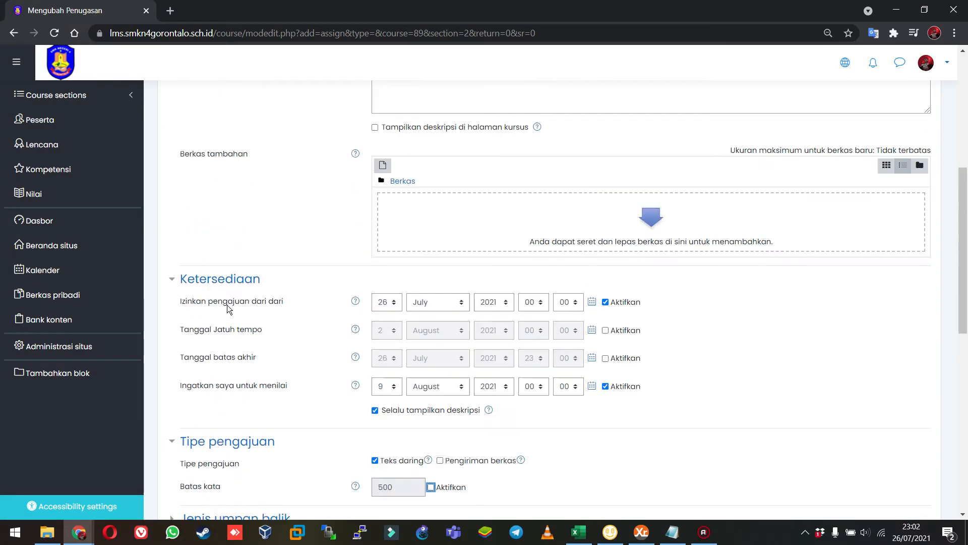
{"action": "scroll", "coordinate": [228, 307], "scroll_direction": "up", "scroll_amount": 5}
{"action": "scroll", "coordinate": [227, 307], "scroll_direction": "down", "scroll_amount": 12}
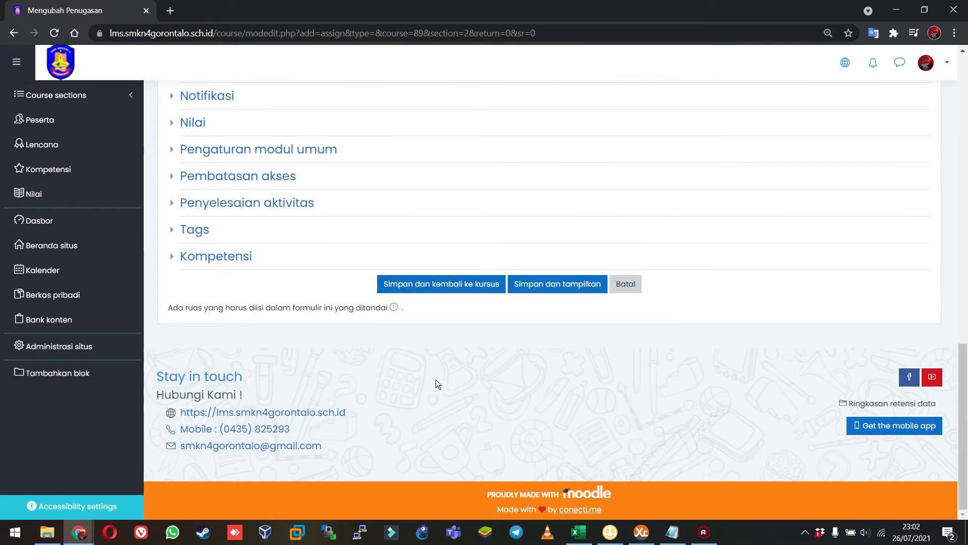
{"action": "left_click", "coordinate": [432, 291]}
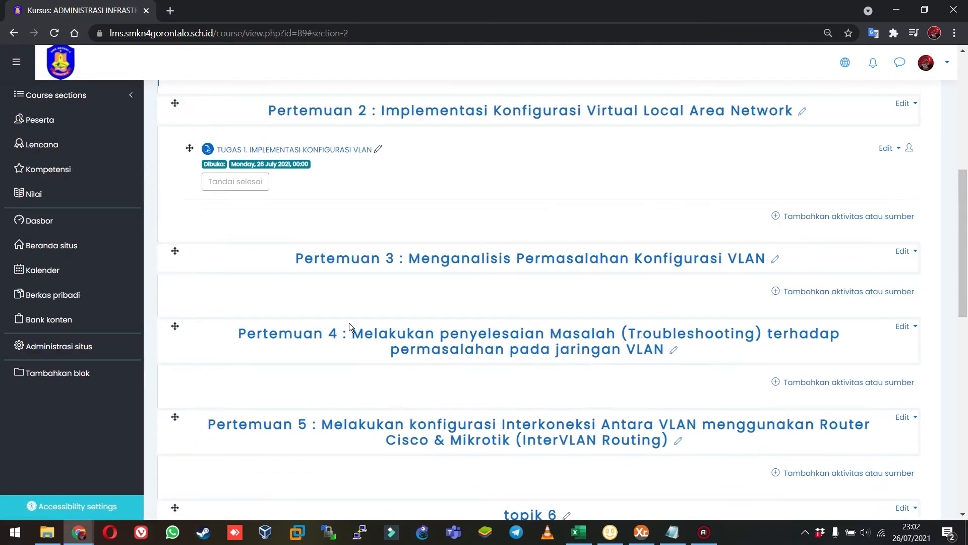
Reopen the settings of the TUGAS 1 assignment in Pertemuan 2 for editing, at its availability dates.
{"action": "scroll", "coordinate": [349, 323], "scroll_direction": "up", "scroll_amount": 3}
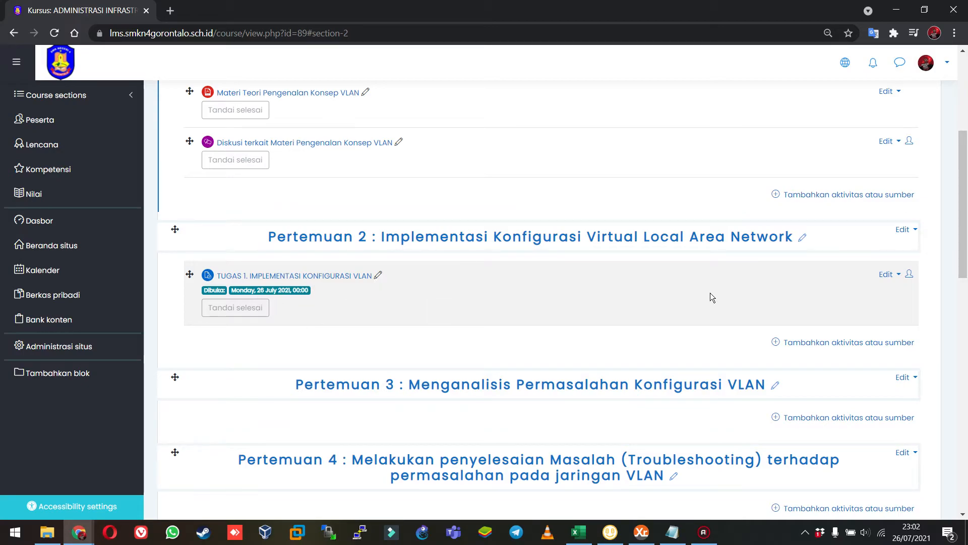
{"action": "left_click", "coordinate": [887, 275]}
{"action": "left_click", "coordinate": [863, 292]}
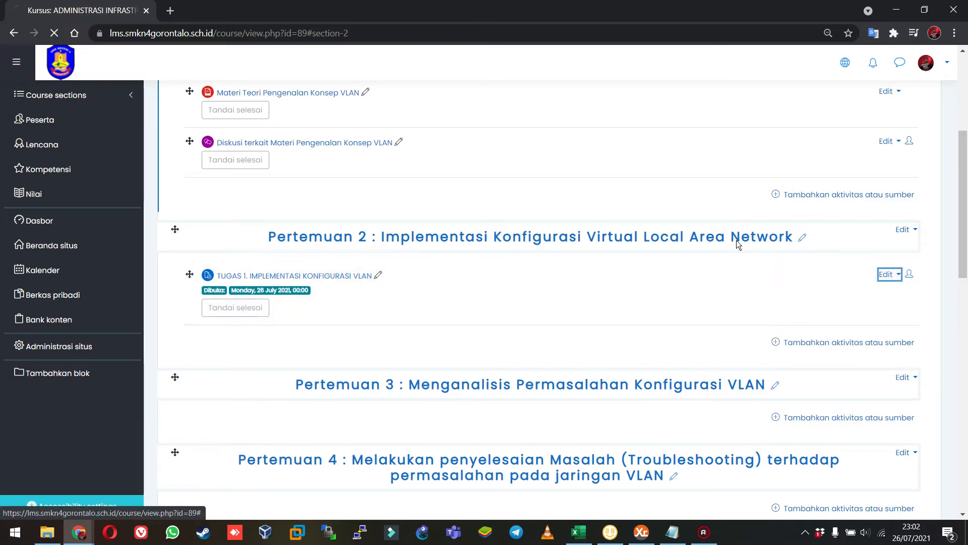
{"action": "scroll", "coordinate": [533, 259], "scroll_direction": "down", "scroll_amount": 5}
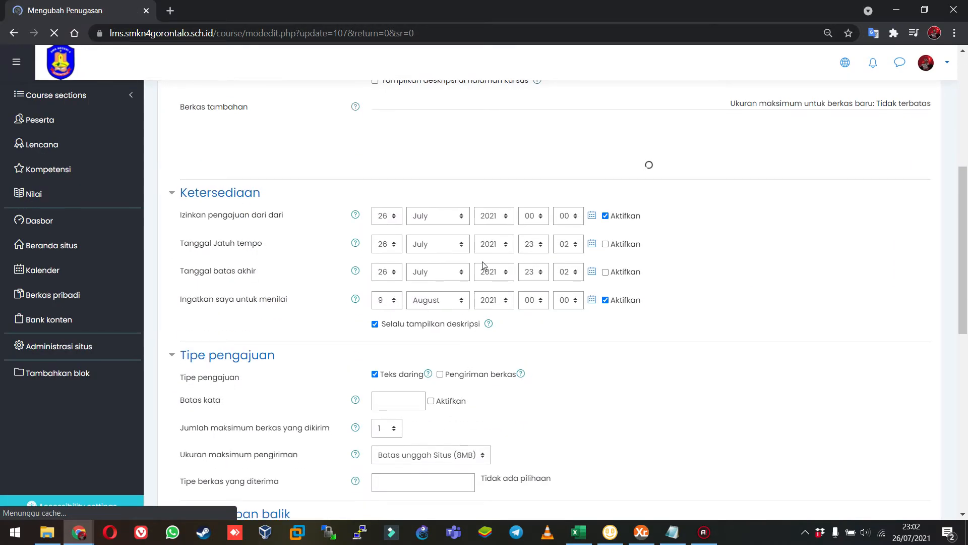
{"action": "scroll", "coordinate": [482, 262], "scroll_direction": "up", "scroll_amount": 4}
{"action": "scroll", "coordinate": [625, 350], "scroll_direction": "down", "scroll_amount": 5}
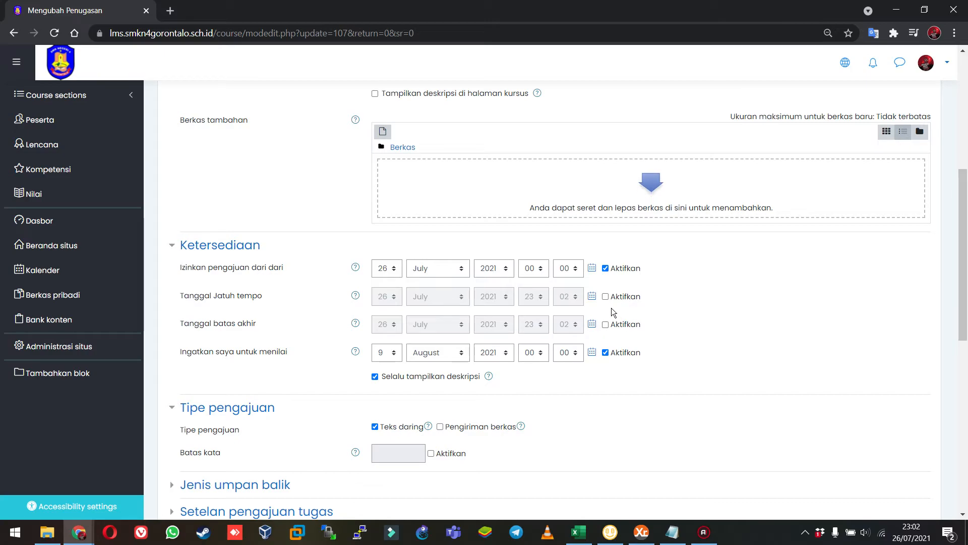
Enable the TUGAS 1 due date (Tanggal Jatuh tempo), set it to 2 August 2021, and save the assignment back to the course.
{"action": "left_click", "coordinate": [606, 300]}
{"action": "left_click", "coordinate": [431, 301]}
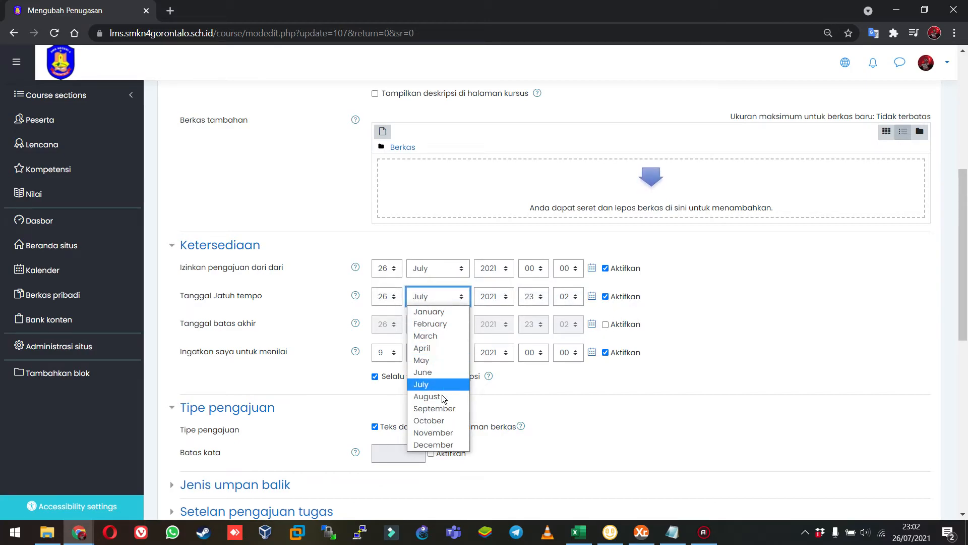
{"action": "left_click", "coordinate": [427, 396]}
{"action": "left_click", "coordinate": [393, 297]}
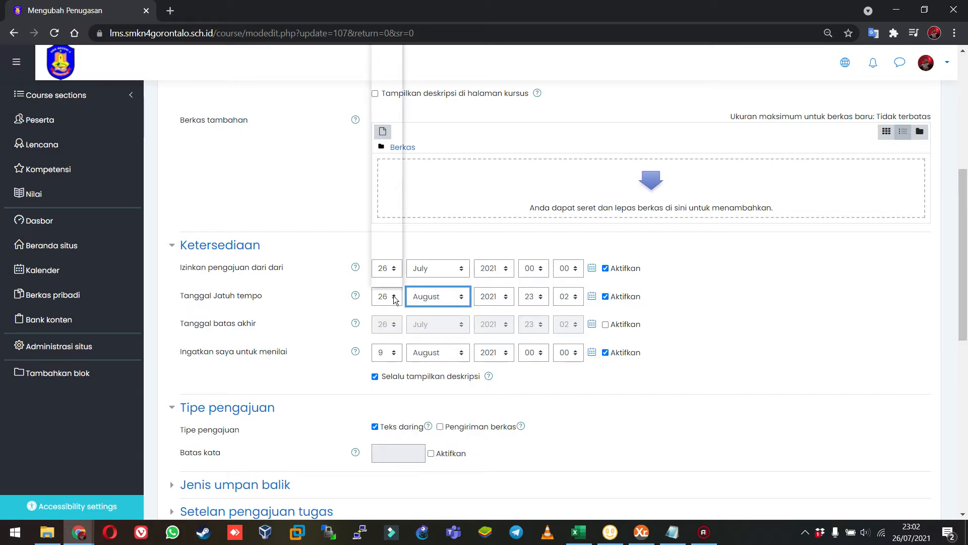
{"action": "scroll", "coordinate": [383, 265], "scroll_direction": "down", "scroll_amount": 2}
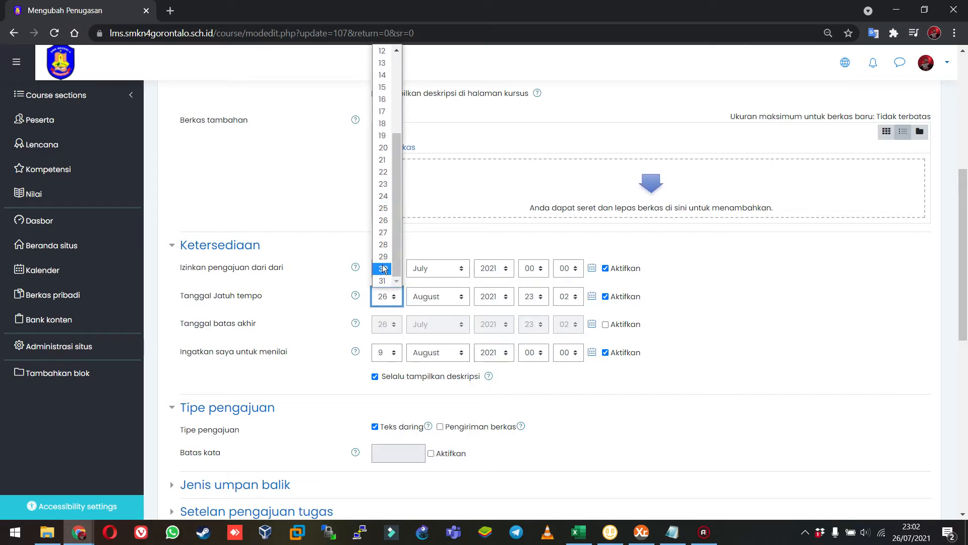
{"action": "scroll", "coordinate": [383, 262], "scroll_direction": "up", "scroll_amount": 3}
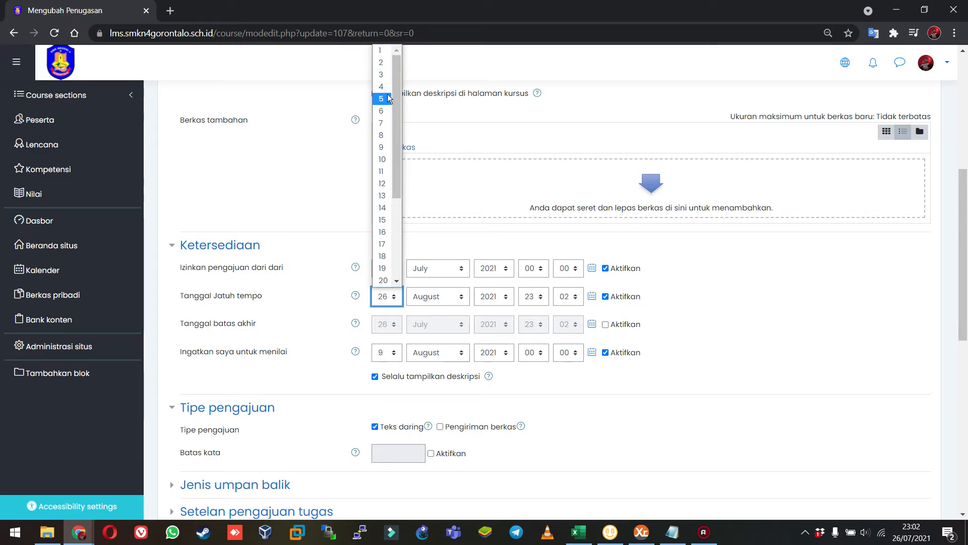
{"action": "left_click", "coordinate": [378, 65]}
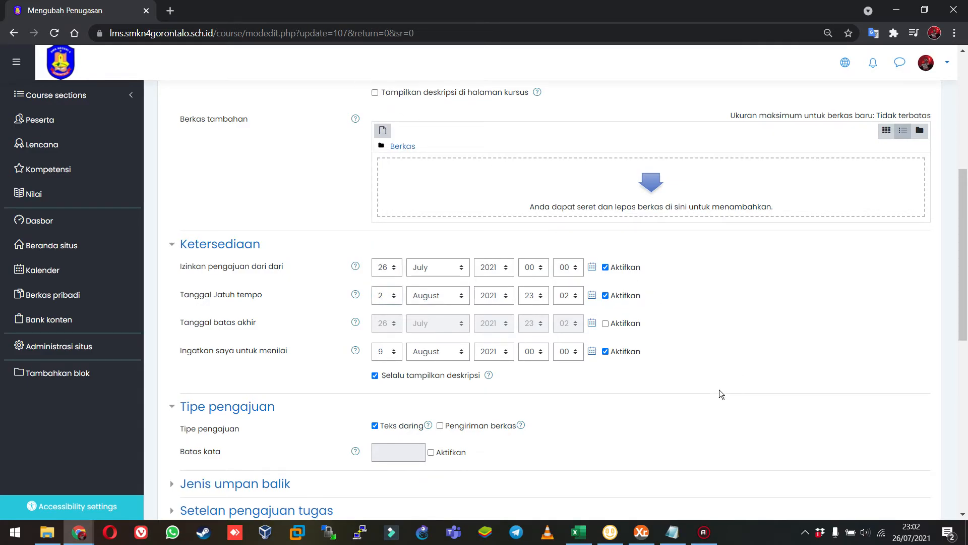
{"action": "scroll", "coordinate": [605, 388], "scroll_direction": "down", "scroll_amount": 10}
{"action": "left_click", "coordinate": [422, 277]}
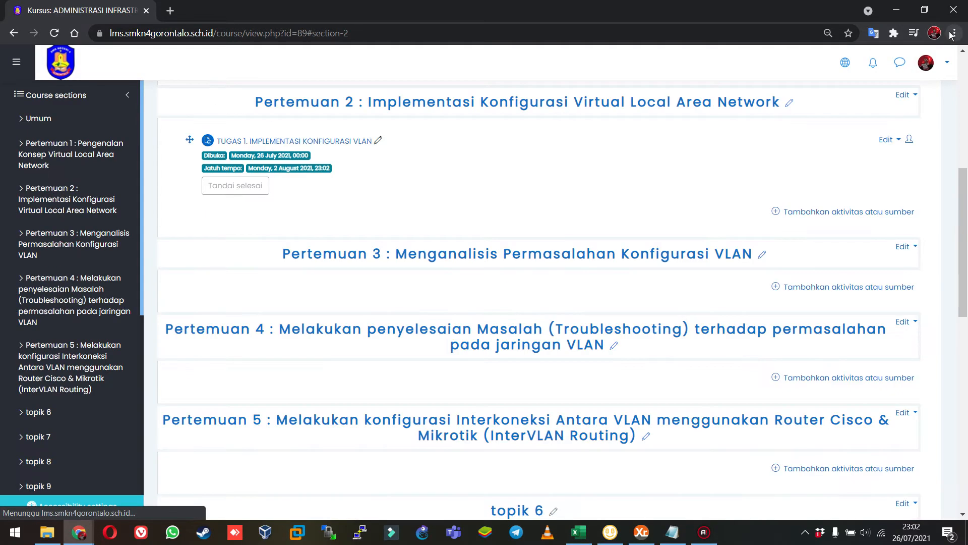
Enlarge the page by two zoom levels and review the activities in Pertemuan 1 and Pertemuan 2.
{"action": "left_click", "coordinate": [955, 32]}
{"action": "left_click", "coordinate": [917, 150]}
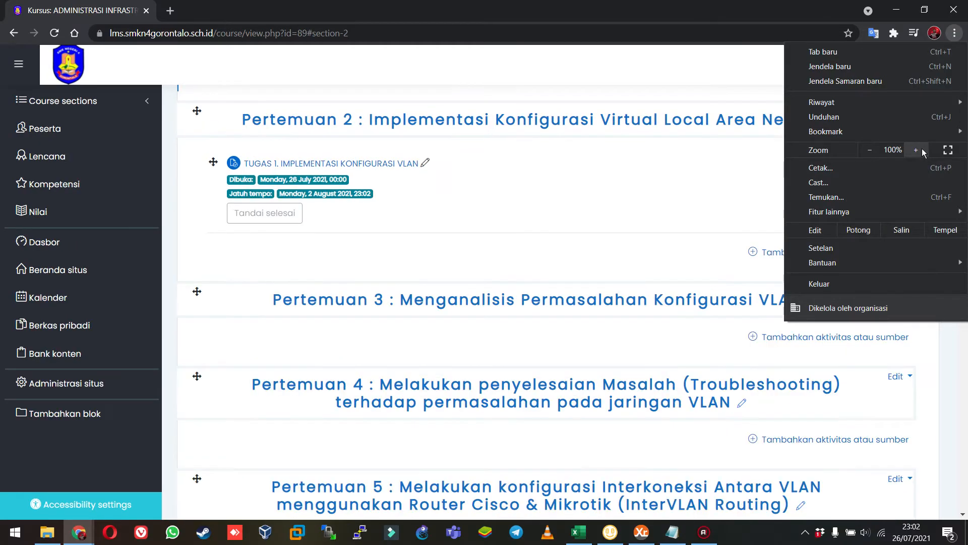
{"action": "left_click", "coordinate": [916, 150]}
{"action": "left_click", "coordinate": [491, 286]}
{"action": "scroll", "coordinate": [476, 302], "scroll_direction": "up", "scroll_amount": 1}
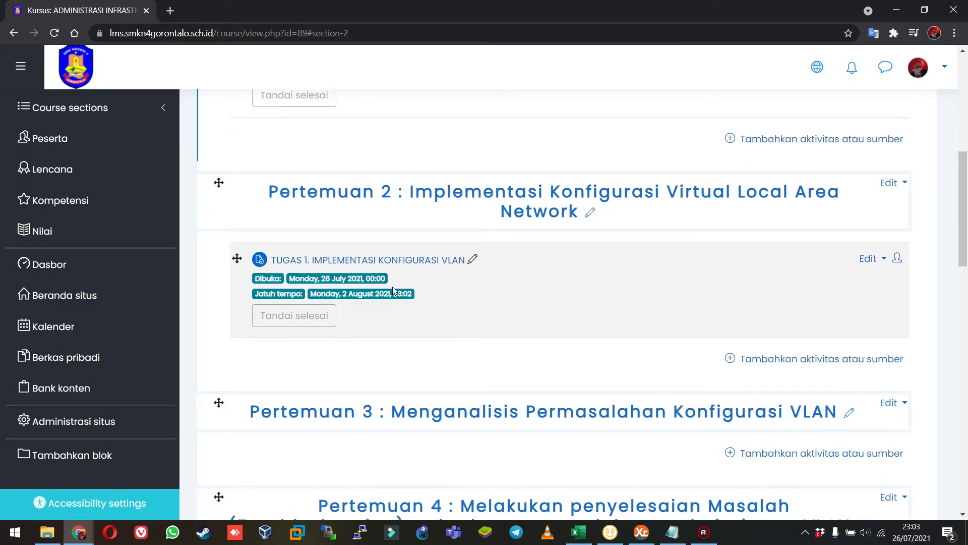
{"action": "scroll", "coordinate": [320, 143], "scroll_direction": "up", "scroll_amount": 4}
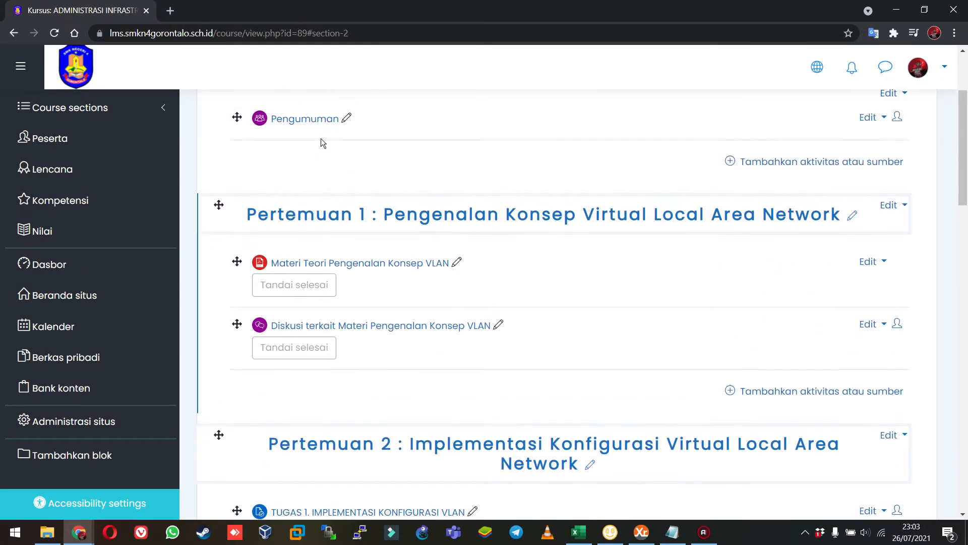
{"action": "scroll", "coordinate": [412, 379], "scroll_direction": "down", "scroll_amount": 3}
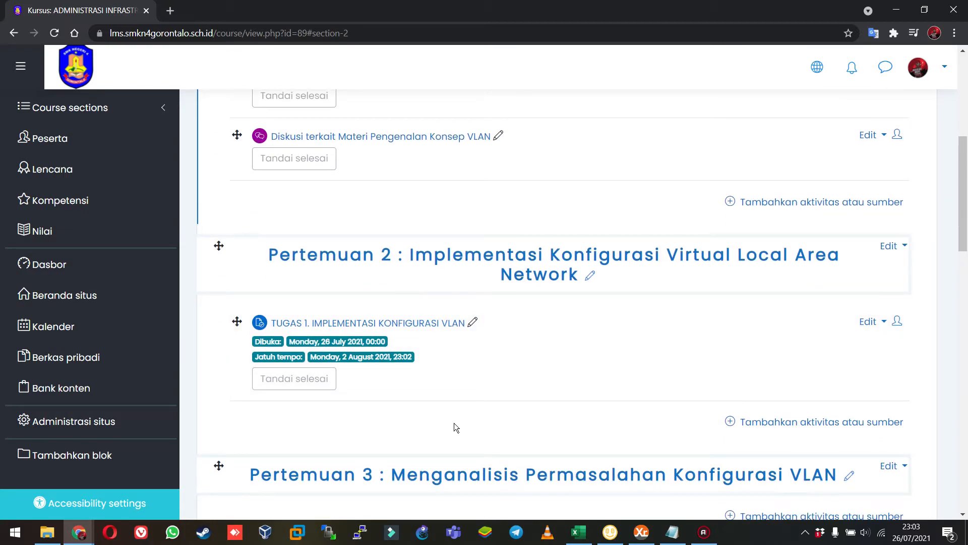
Start adding a URL resource to Pertemuan 2 and look over its settings form.
{"action": "scroll", "coordinate": [454, 423], "scroll_direction": "down", "scroll_amount": 2}
{"action": "left_click", "coordinate": [806, 296]}
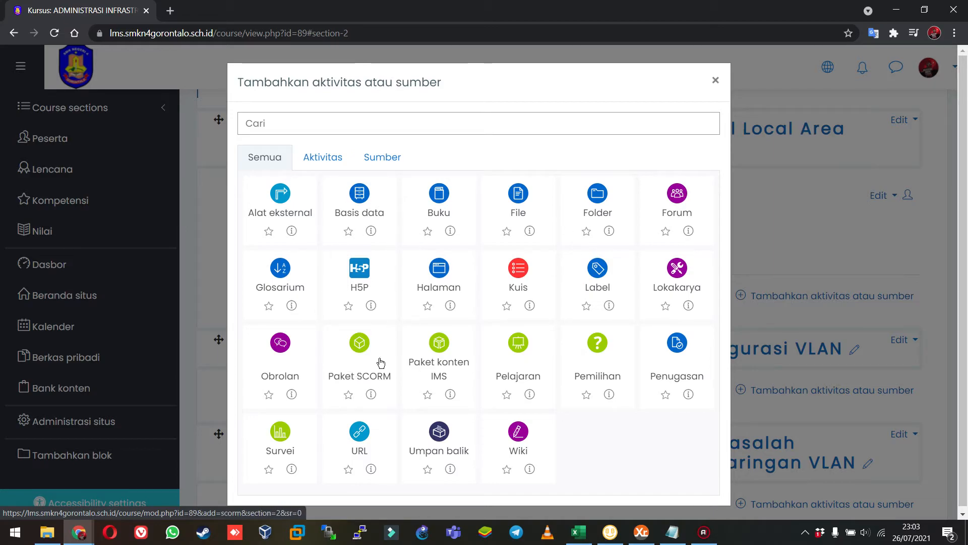
{"action": "left_click", "coordinate": [360, 434]}
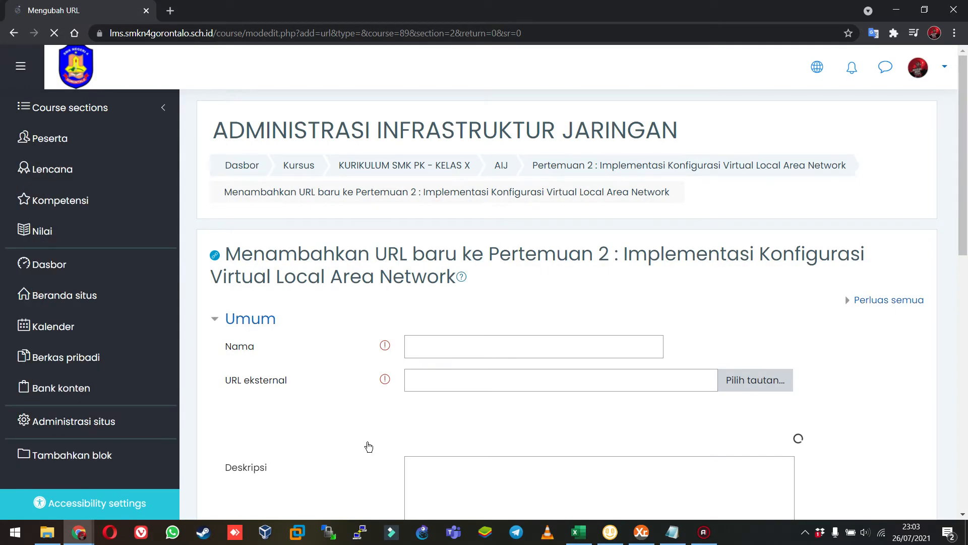
{"action": "scroll", "coordinate": [368, 448], "scroll_direction": "down", "scroll_amount": 4}
{"action": "scroll", "coordinate": [312, 324], "scroll_direction": "down", "scroll_amount": 5}
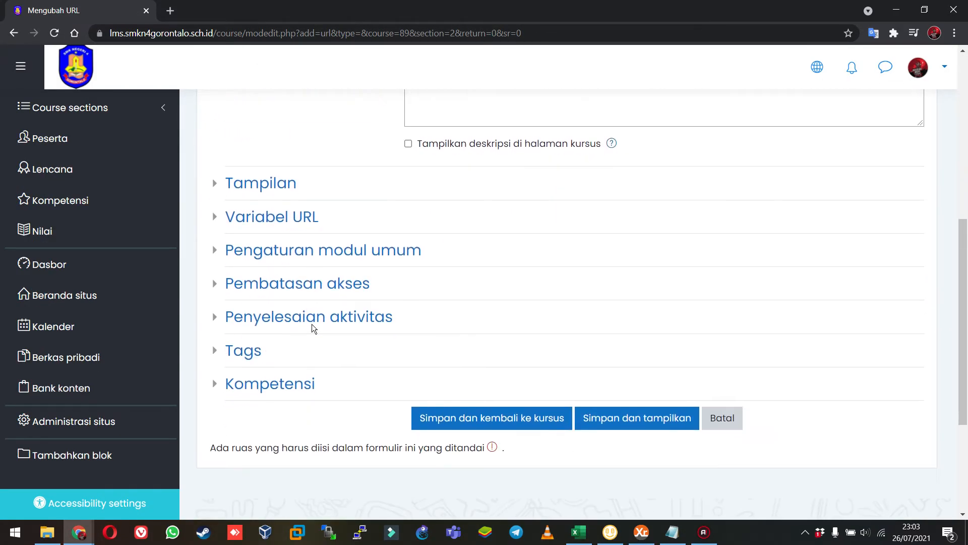
{"action": "scroll", "coordinate": [312, 323], "scroll_direction": "up", "scroll_amount": 9}
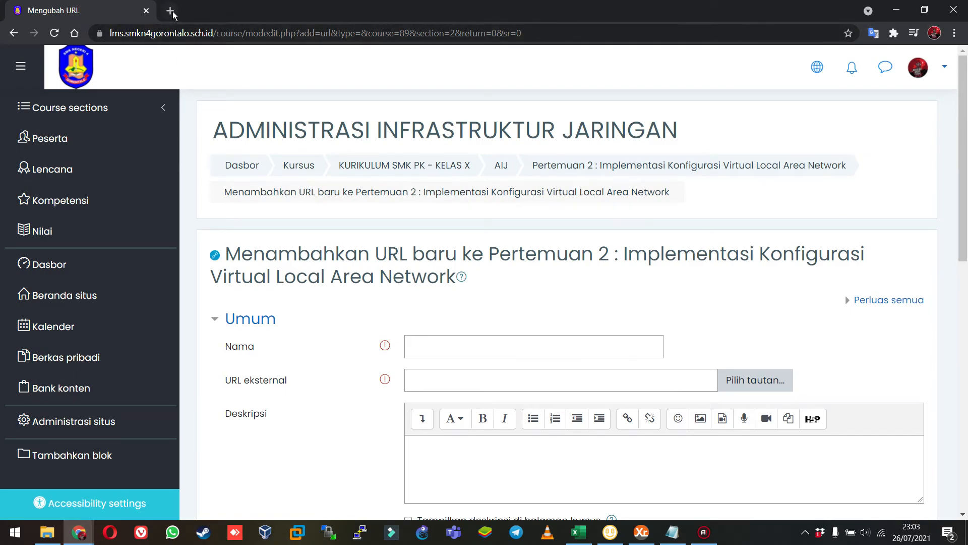
Open YouTube in a new browser tab and search for "vlan adalah".
{"action": "left_click", "coordinate": [170, 11]}
{"action": "type", "text": "y"}
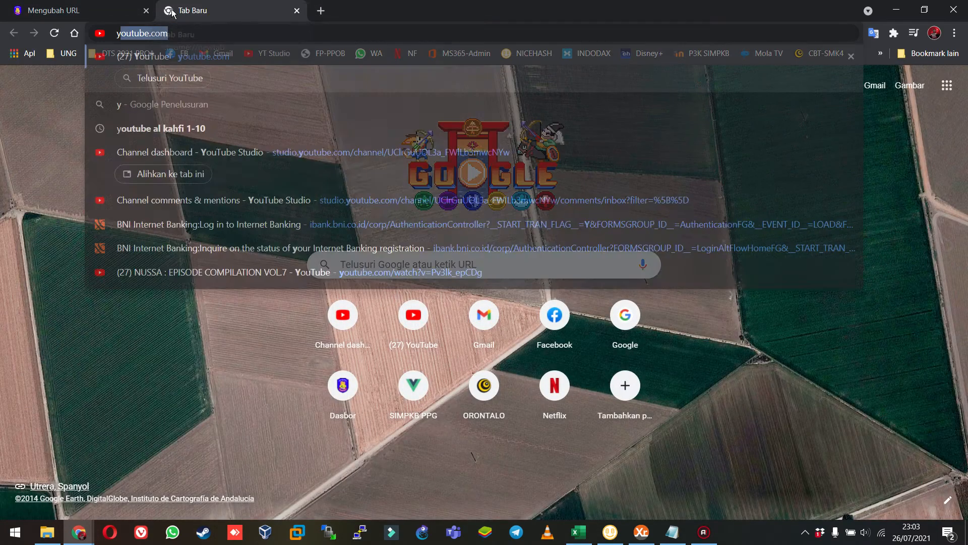
{"action": "type", "text": "ou"}
{"action": "key", "text": "Tab"}
{"action": "type", "text": "vlan"}
{"action": "key", "text": "BackSpace"}
{"action": "key", "text": "BackSpace"}
{"action": "key", "text": "BackSpace"}
{"action": "type", "text": "lan adalah"}
{"action": "key", "text": "Return"}
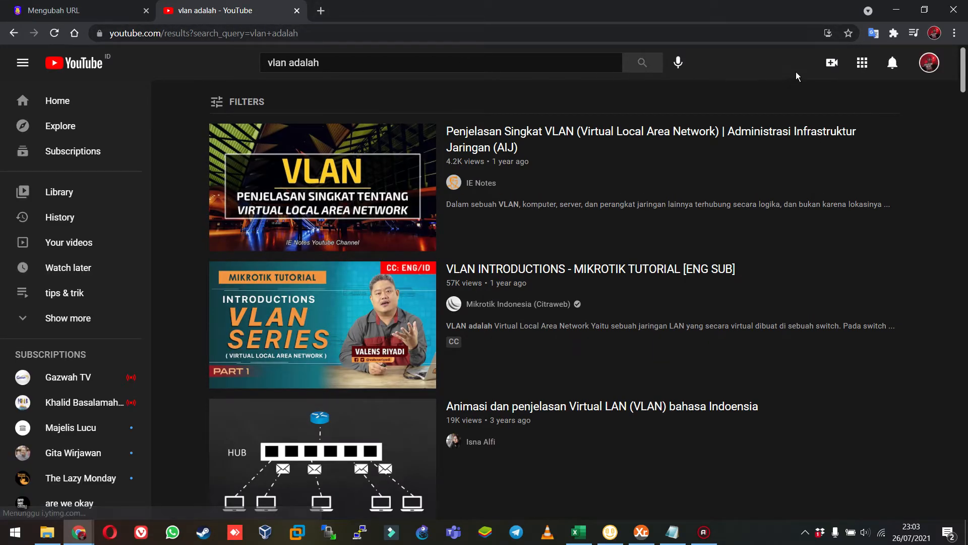
Open the signed-in account's own YouTube channel, search it for "vlan" and browse the videos.
{"action": "left_click", "coordinate": [939, 64]}
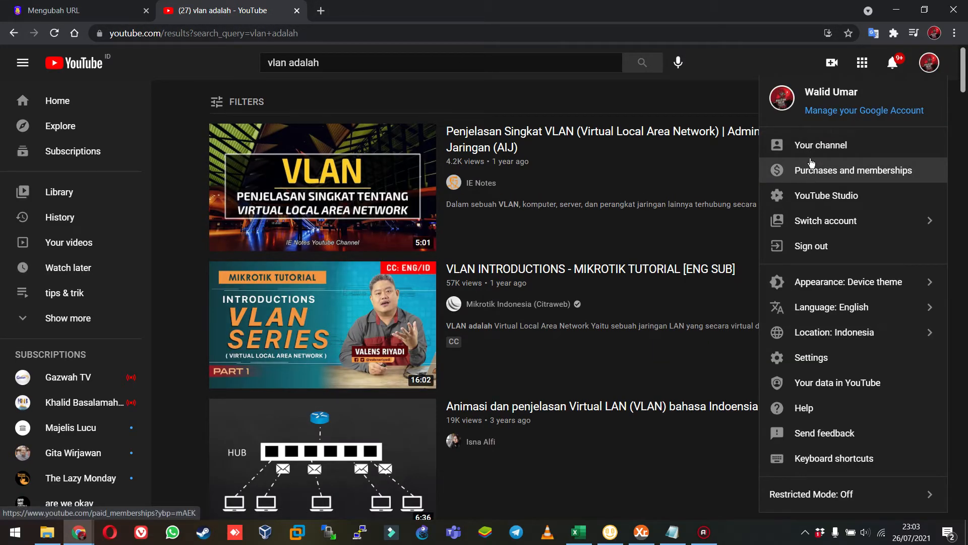
{"action": "left_click", "coordinate": [814, 146]}
{"action": "scroll", "coordinate": [378, 264], "scroll_direction": "down", "scroll_amount": 5}
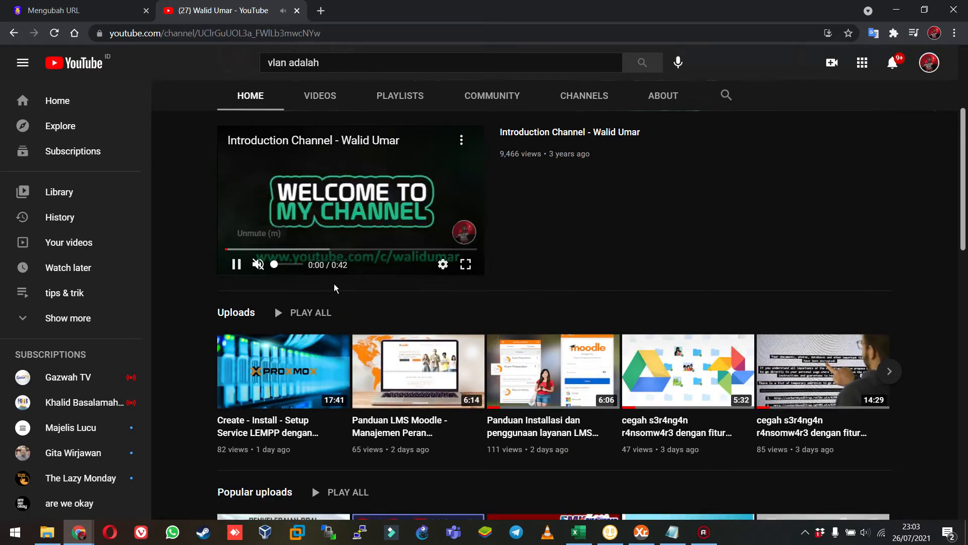
{"action": "scroll", "coordinate": [323, 285], "scroll_direction": "up", "scroll_amount": 4}
{"action": "left_click", "coordinate": [726, 284]}
{"action": "type", "text": "v"}
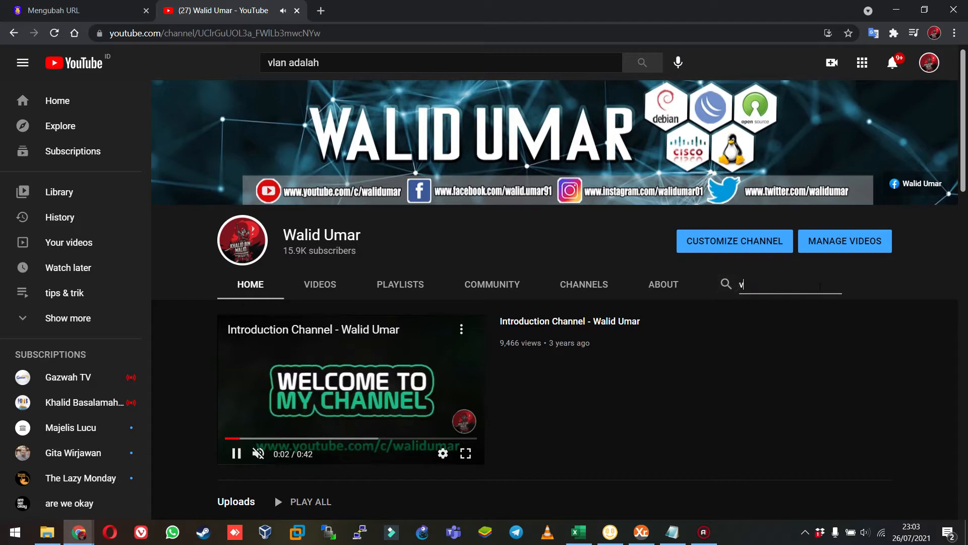
{"action": "key", "text": "BackSpace"}
{"action": "key", "text": "BackSpace"}
{"action": "type", "text": "lan"}
{"action": "key", "text": "Return"}
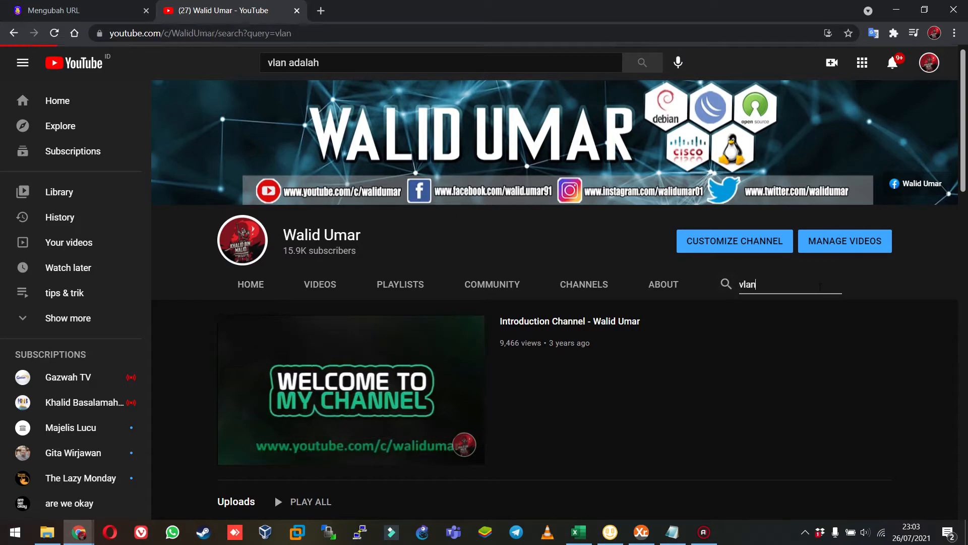
{"action": "scroll", "coordinate": [252, 379], "scroll_direction": "down", "scroll_amount": 2}
{"action": "scroll", "coordinate": [252, 379], "scroll_direction": "down", "scroll_amount": 1}
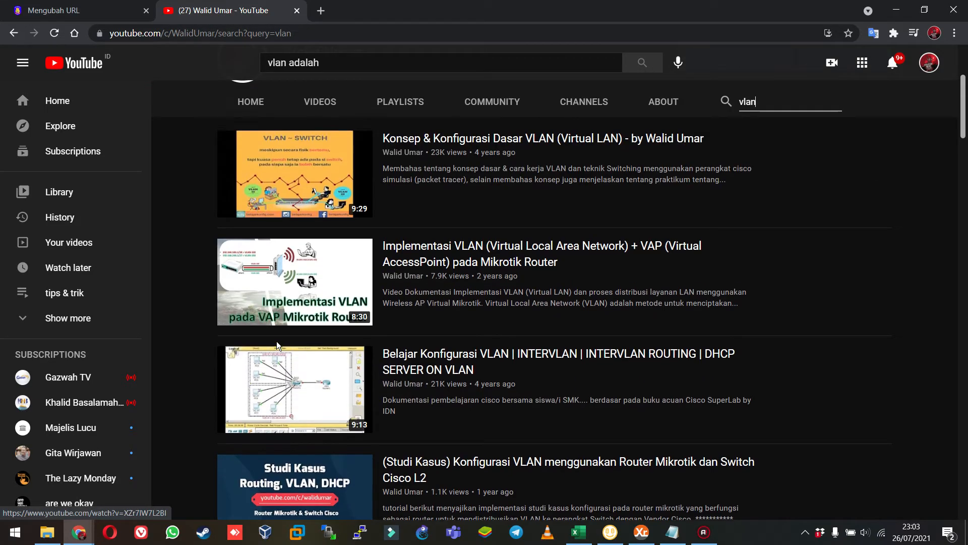
{"action": "scroll", "coordinate": [279, 335], "scroll_direction": "up", "scroll_amount": 1}
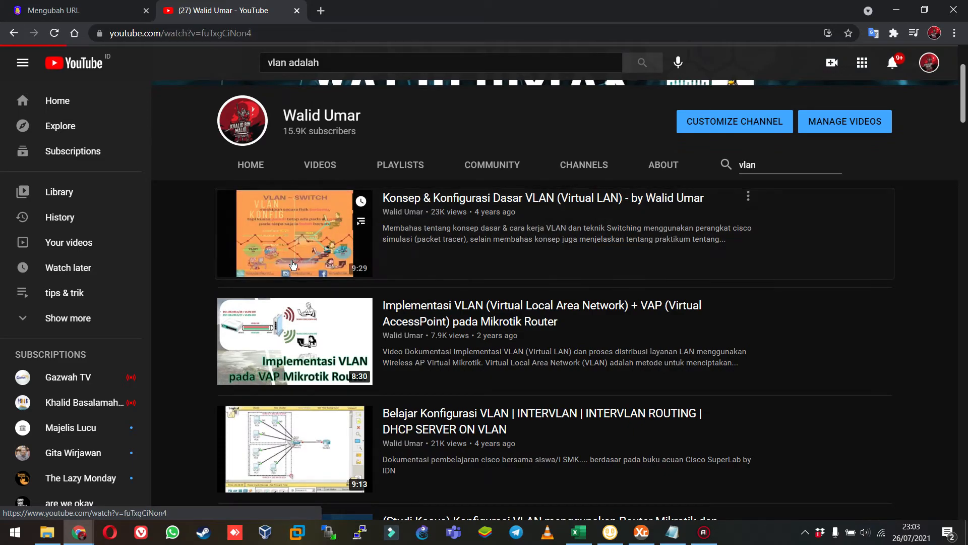
Copy the URL of the channel's video "Konsep & Konfigurasi Dasar VLAN (Virtual LAN)" and paste it as the external URL in the Moodle form.
{"action": "left_click", "coordinate": [290, 255]}
{"action": "left_click", "coordinate": [290, 251]}
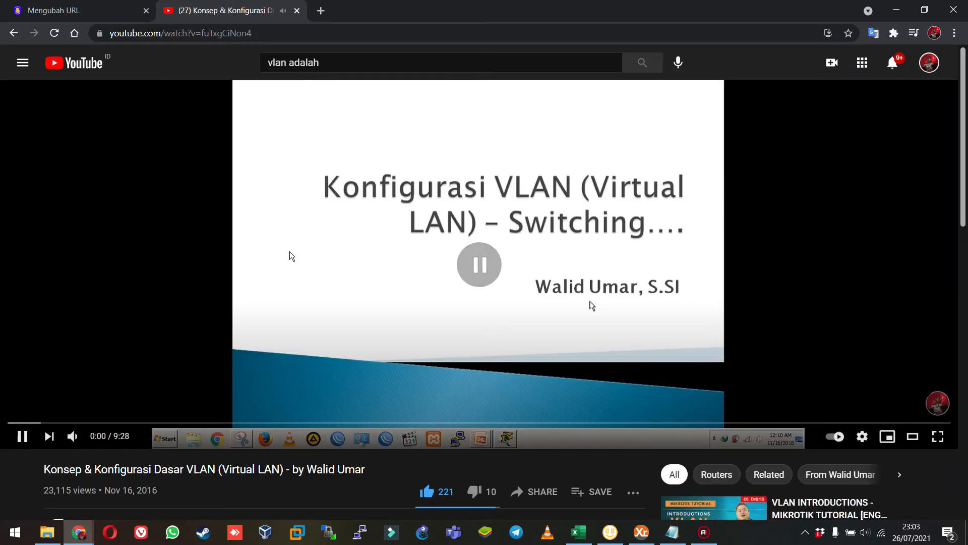
{"action": "right_click", "coordinate": [290, 251]}
{"action": "left_click", "coordinate": [335, 289]}
{"action": "left_click", "coordinate": [55, 11]}
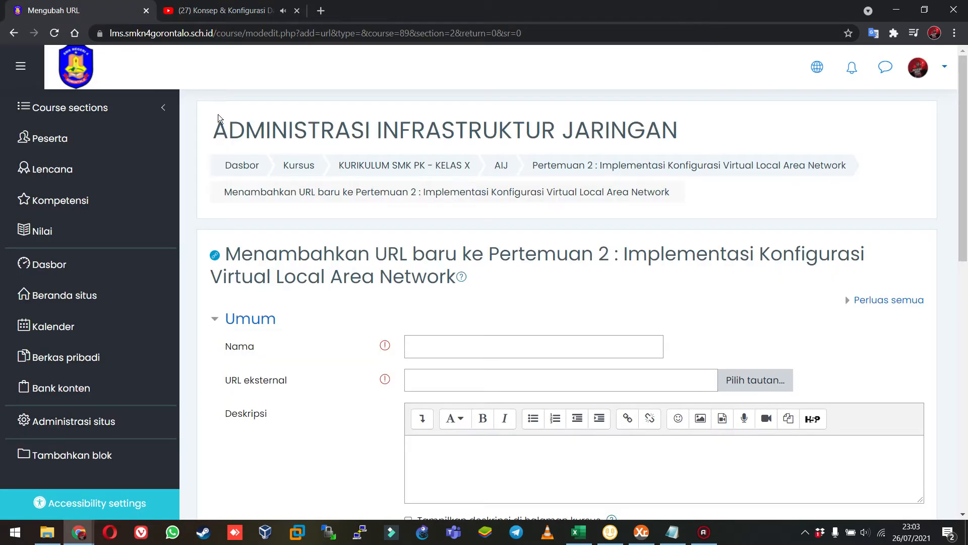
{"action": "left_click", "coordinate": [470, 384]}
{"action": "key", "text": "ctrl+v"}
{"action": "scroll", "coordinate": [333, 356], "scroll_direction": "down", "scroll_amount": 2}
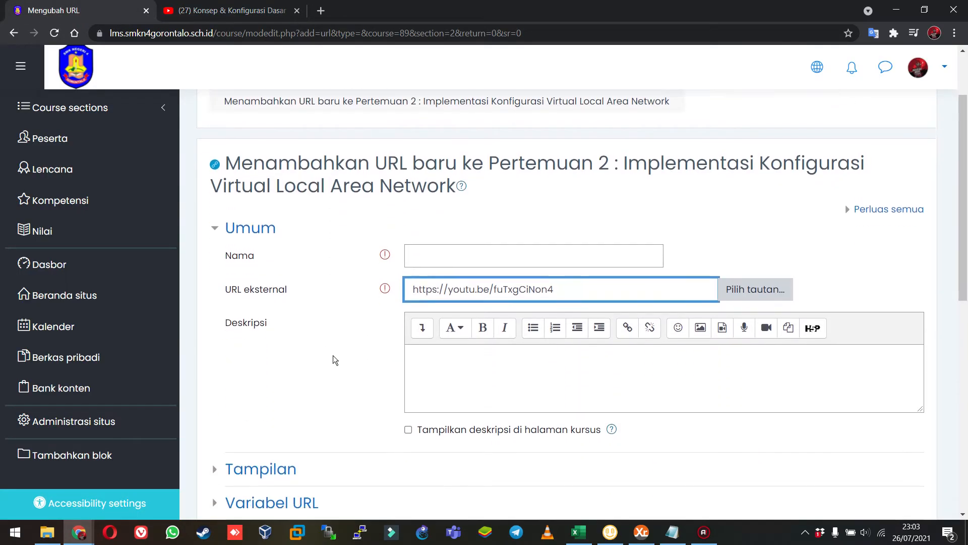
Name the URL resource "Penjelasan Lengkap terkait VLAN", add a description starting "Silahkan ditonton dan diberikan", and save it back to the course.
{"action": "left_click", "coordinate": [496, 222]}
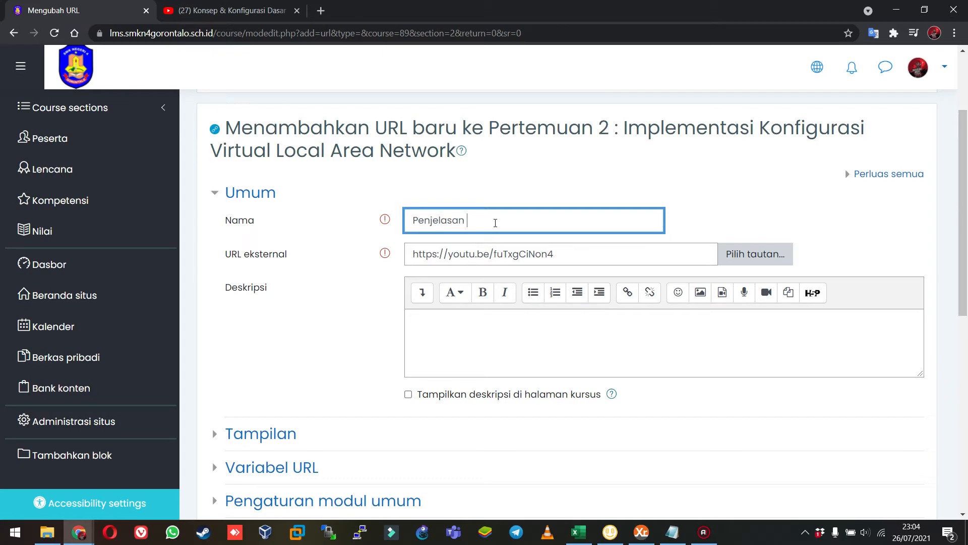
{"action": "type", "text": "Lengkap terkait VLAN"}
{"action": "left_click", "coordinate": [513, 332]}
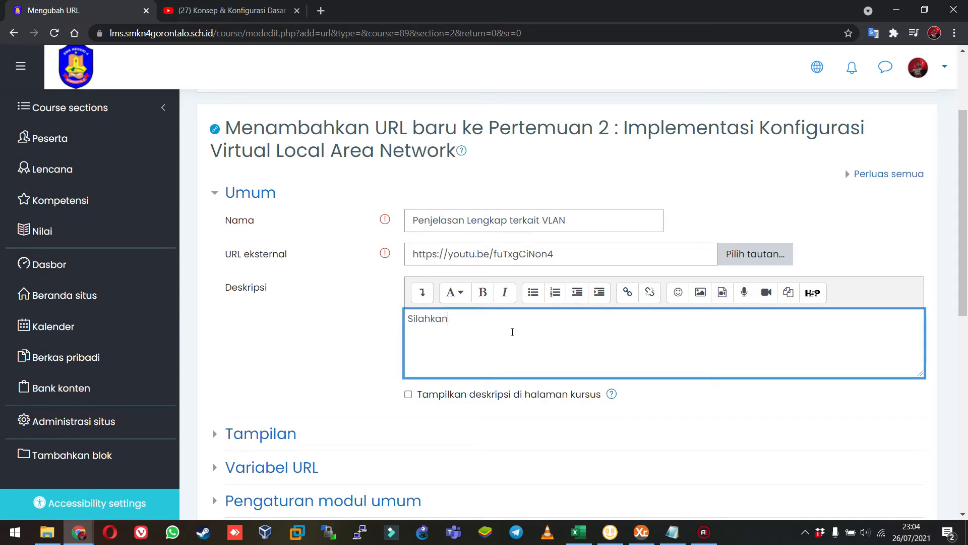
{"action": "type", "text": "Silahkan ditonton dan diberikan kesimpulan"}
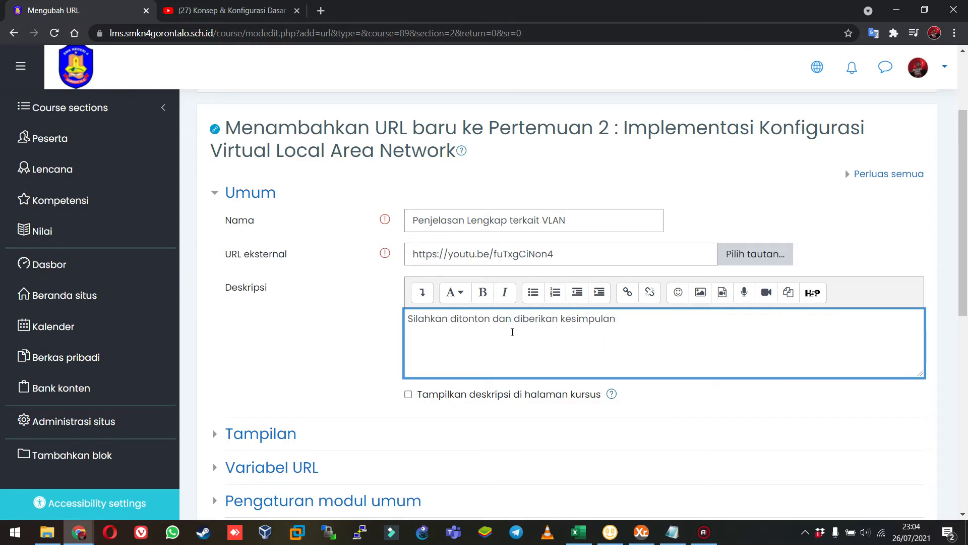
{"action": "scroll", "coordinate": [512, 331], "scroll_direction": "down", "scroll_amount": 4}
{"action": "left_click", "coordinate": [492, 479]}
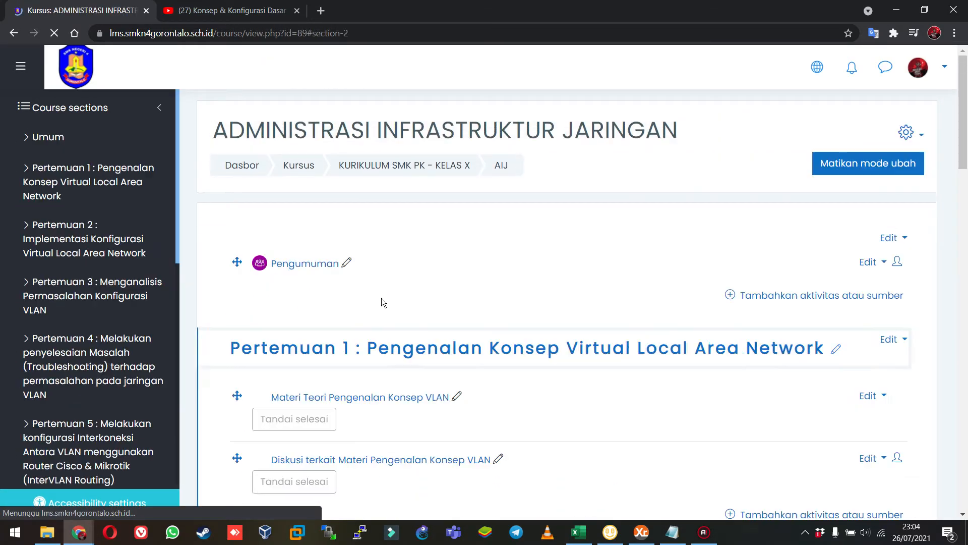
Close the YouTube tab, test the Penjelasan Lengkap terkait VLAN link in Pertemuan 2, and return to the course page.
{"action": "scroll", "coordinate": [380, 302], "scroll_direction": "down", "scroll_amount": 3}
{"action": "scroll", "coordinate": [257, 267], "scroll_direction": "up", "scroll_amount": 2}
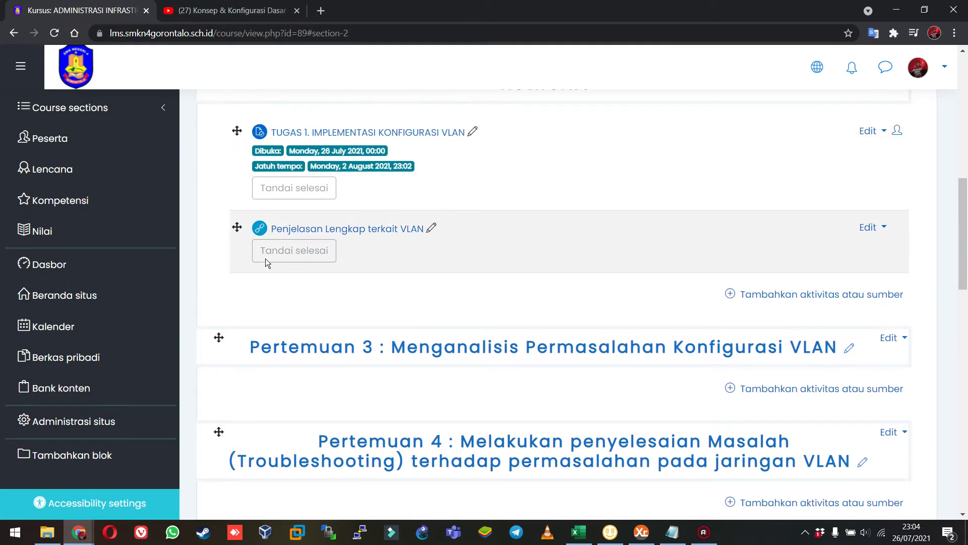
{"action": "left_click", "coordinate": [297, 11]}
{"action": "left_click", "coordinate": [371, 229]}
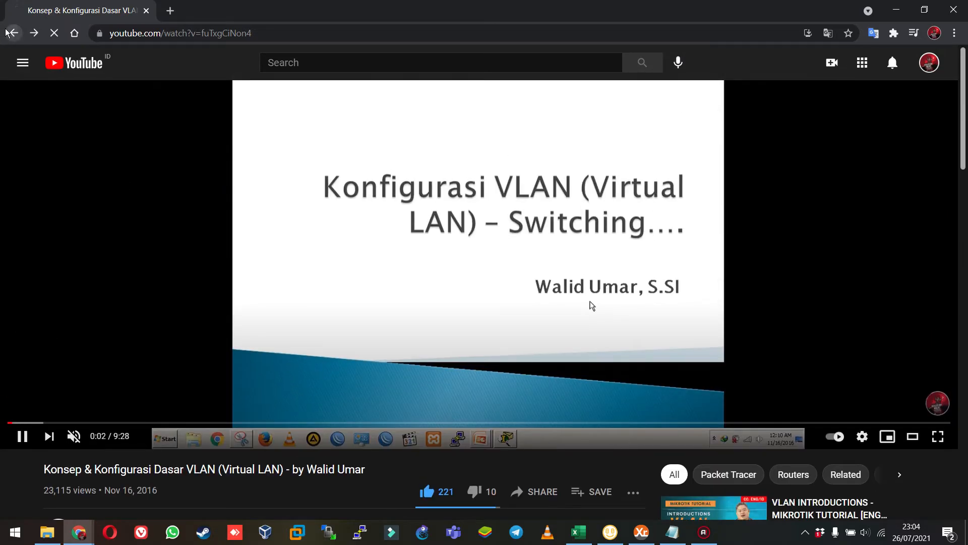
{"action": "left_click", "coordinate": [8, 32]}
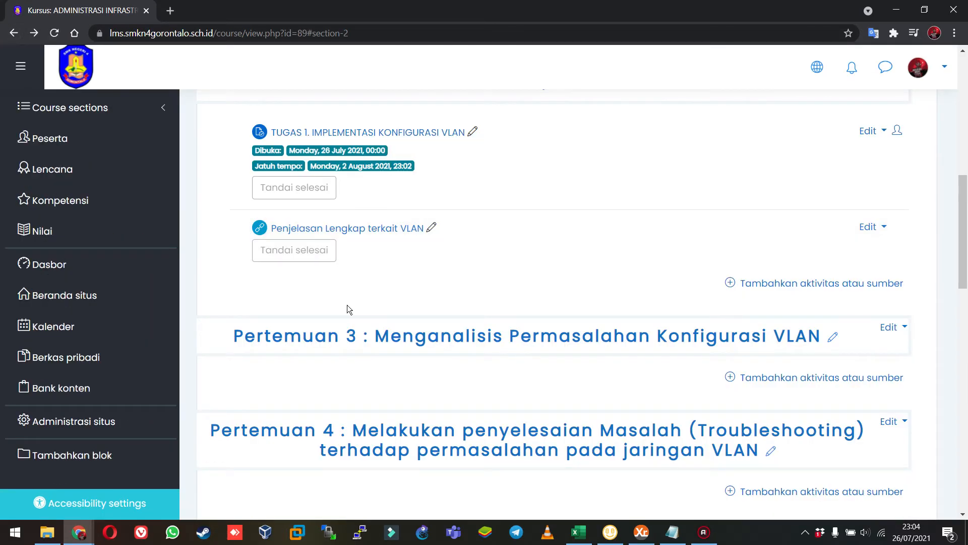
Start adding a glossary (Glosarium) to Pertemuan 2 and look through its settings form.
{"action": "left_click", "coordinate": [812, 419]}
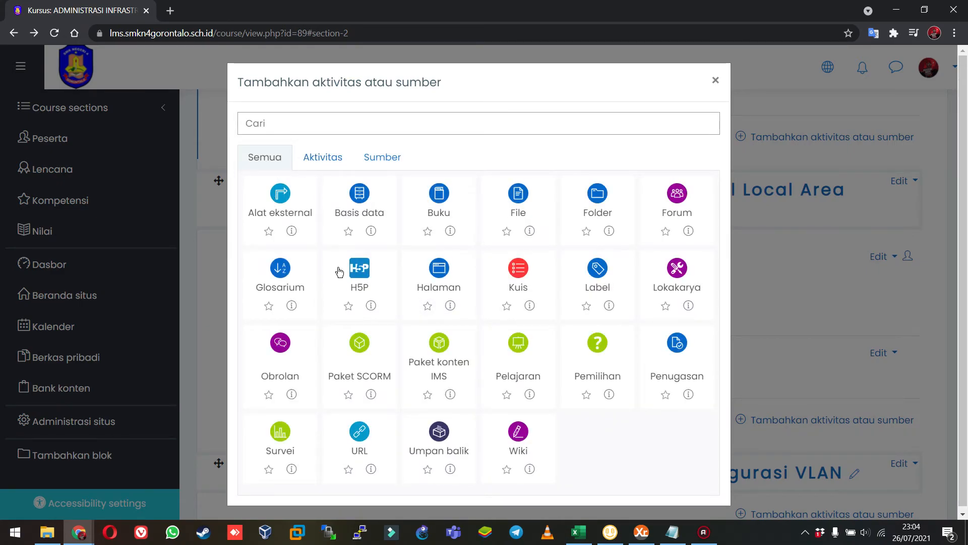
{"action": "left_click", "coordinate": [291, 277]}
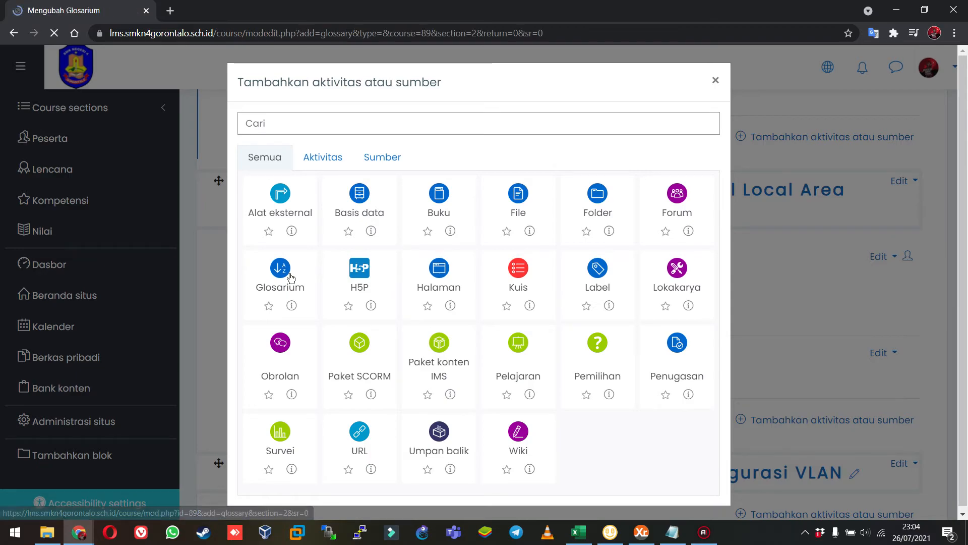
{"action": "scroll", "coordinate": [391, 342], "scroll_direction": "down", "scroll_amount": 4}
{"action": "scroll", "coordinate": [391, 341], "scroll_direction": "down", "scroll_amount": 7}
{"action": "scroll", "coordinate": [391, 342], "scroll_direction": "up", "scroll_amount": 10}
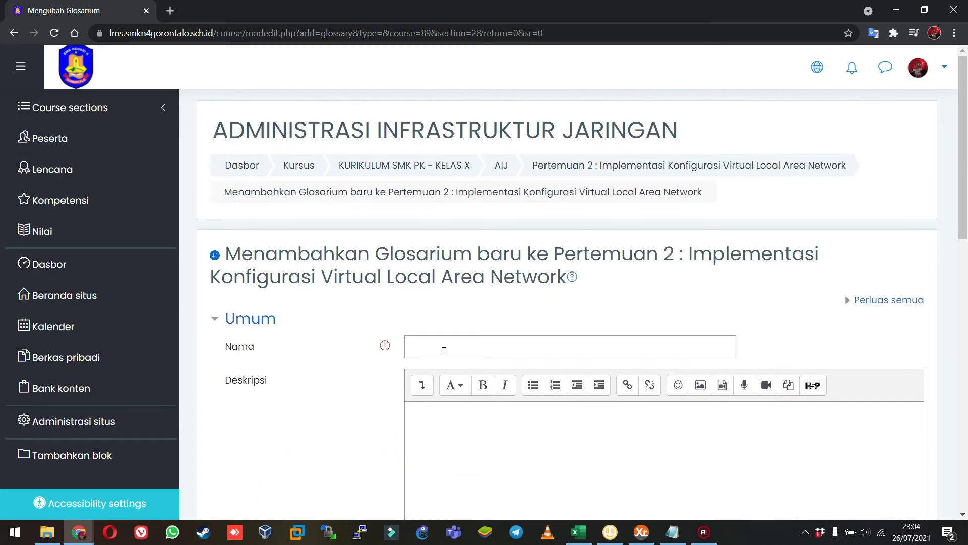
Look at the glossary type options and name the glossary "Glossarium - Administrasi Infrastruktur Jaringan".
{"action": "scroll", "coordinate": [444, 351], "scroll_direction": "down", "scroll_amount": 7}
{"action": "scroll", "coordinate": [444, 351], "scroll_direction": "up", "scroll_amount": 8}
{"action": "scroll", "coordinate": [444, 348], "scroll_direction": "down", "scroll_amount": 6}
{"action": "left_click", "coordinate": [423, 299]}
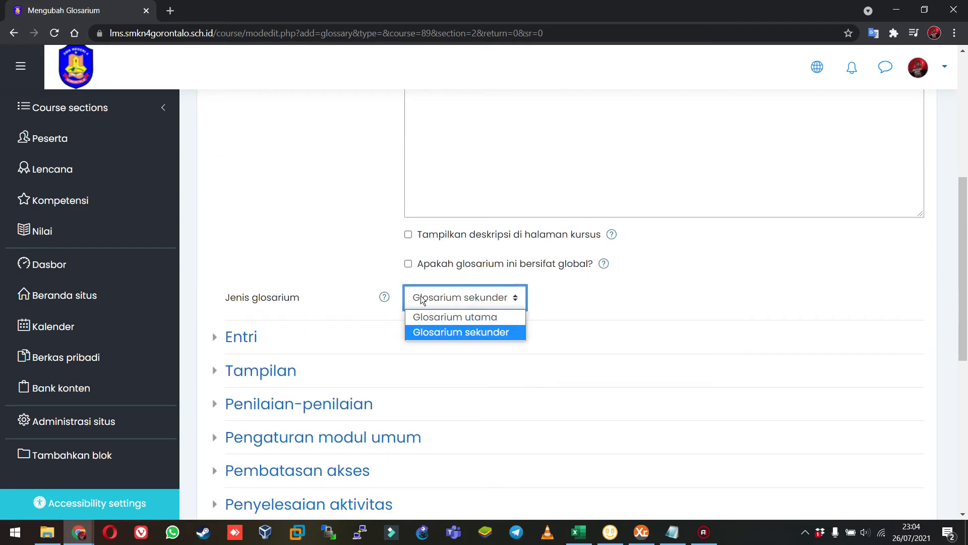
{"action": "left_click", "coordinate": [422, 300]}
{"action": "scroll", "coordinate": [308, 245], "scroll_direction": "up", "scroll_amount": 7}
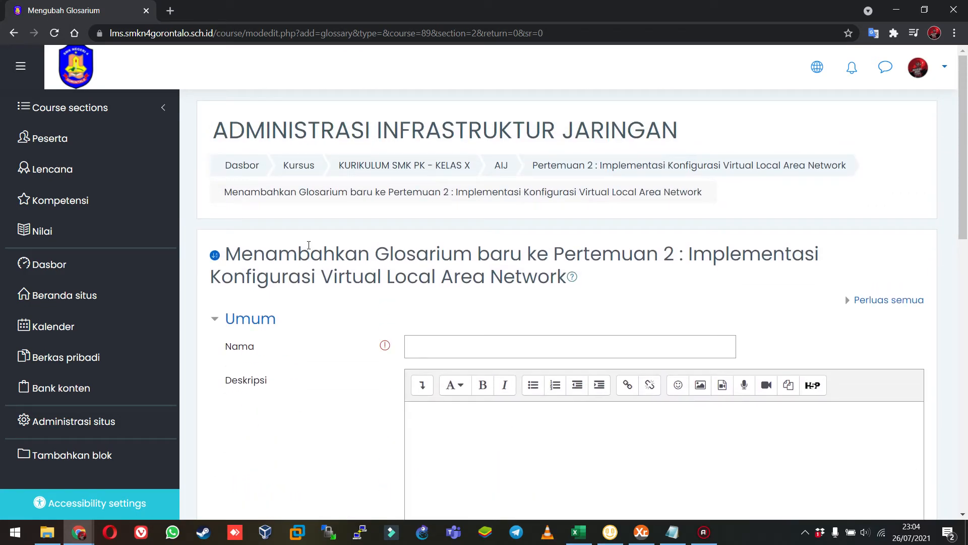
{"action": "left_click", "coordinate": [481, 342]}
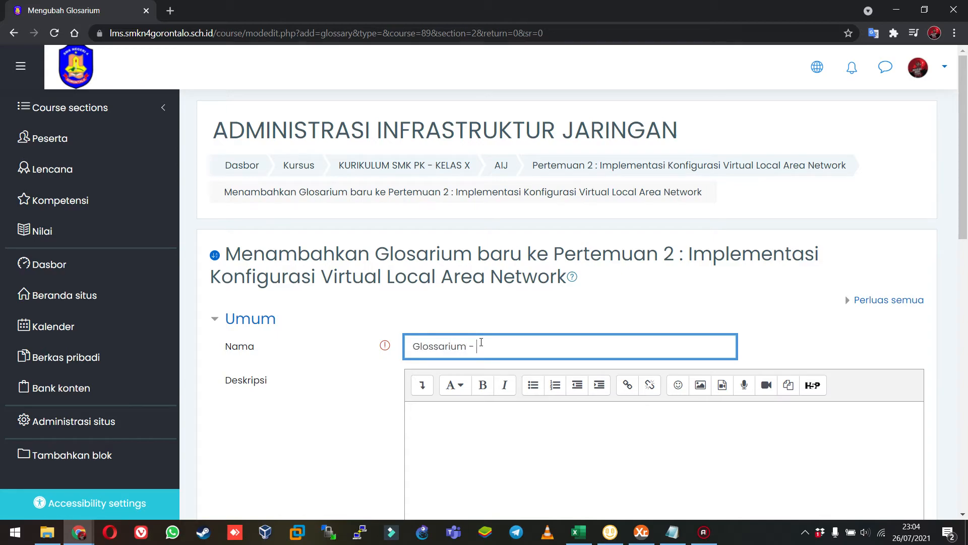
{"action": "type", "text": "Glossarium - Administrasi Infrastruktur Jaringan"}
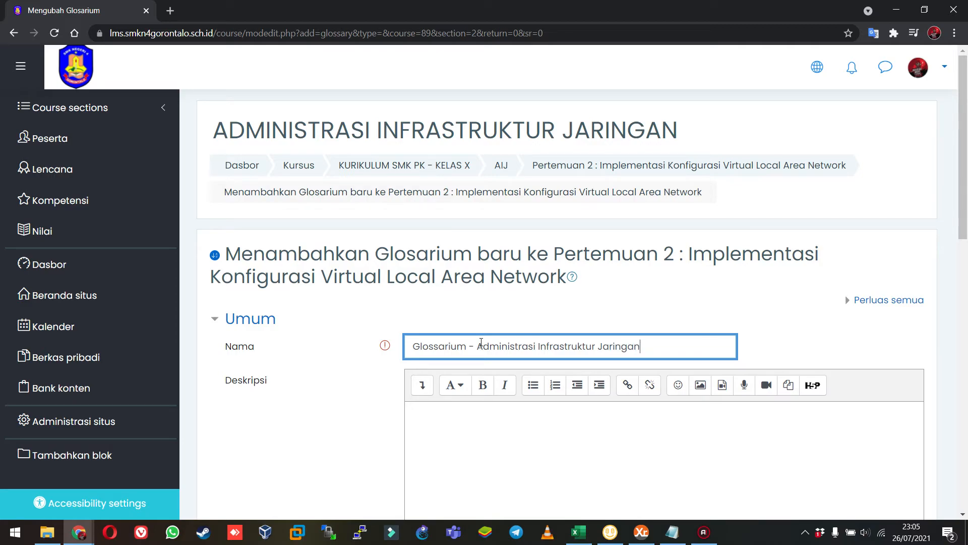
Look through the glossary's Entri settings, including default approval, editing, duplicate entries, comments and automatic linking.
{"action": "scroll", "coordinate": [481, 342], "scroll_direction": "down", "scroll_amount": 7}
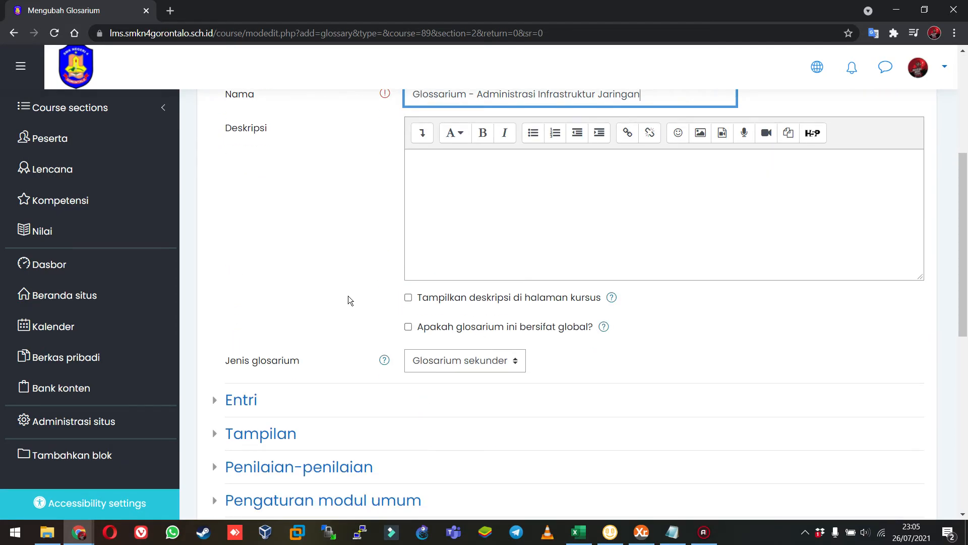
{"action": "left_click", "coordinate": [256, 279]}
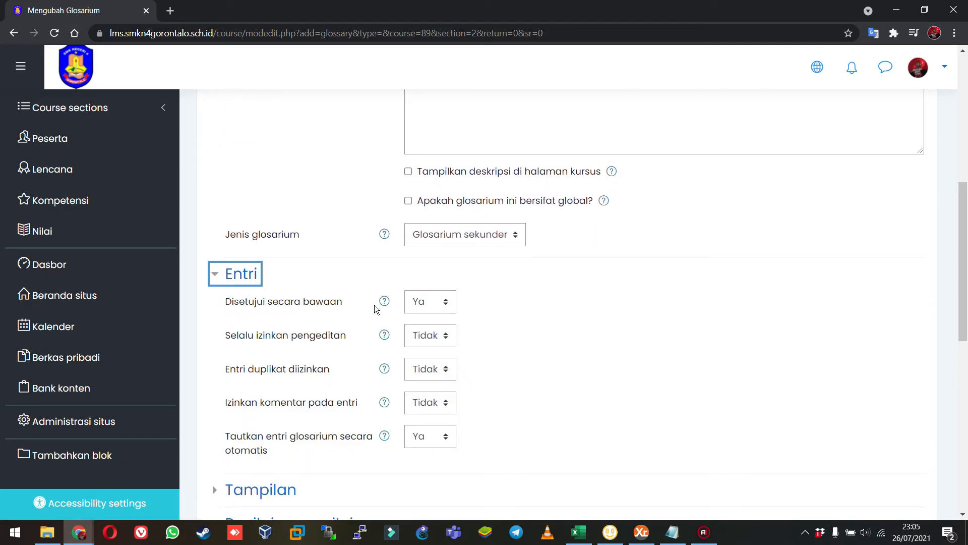
{"action": "left_click", "coordinate": [257, 301]}
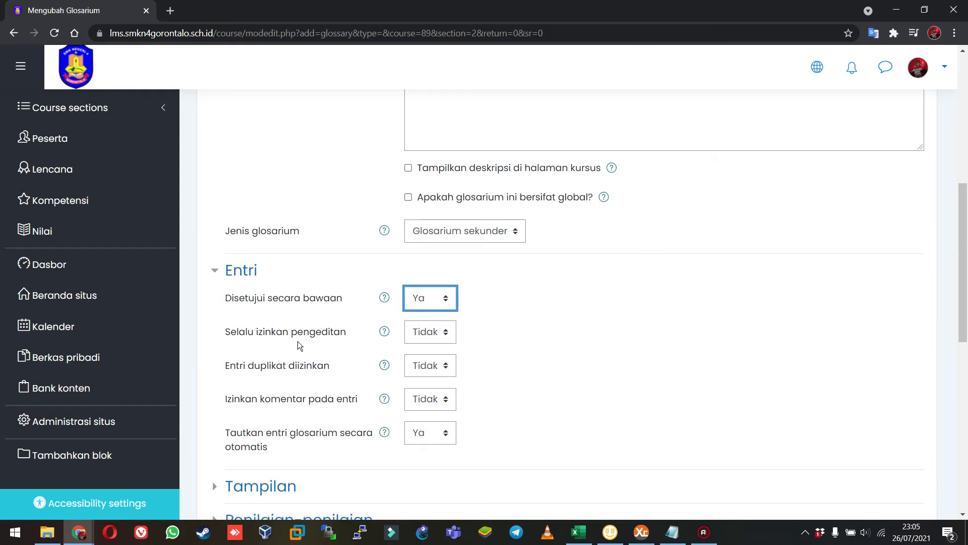
{"action": "scroll", "coordinate": [298, 341], "scroll_direction": "down", "scroll_amount": 2}
{"action": "left_click", "coordinate": [426, 216]}
{"action": "left_click", "coordinate": [424, 245]}
{"action": "left_click", "coordinate": [287, 253]}
{"action": "scroll", "coordinate": [286, 305], "scroll_direction": "down", "scroll_amount": 2}
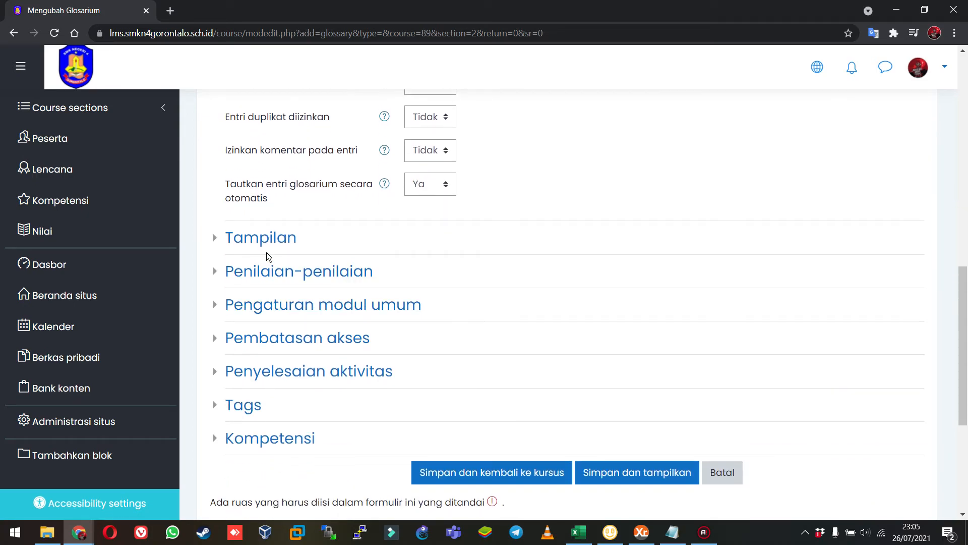
Choose "Sederhana, gaya kamus" as the glossary's display format and review the approval display format and entries-per-page settings.
{"action": "left_click", "coordinate": [270, 241]}
{"action": "left_click", "coordinate": [479, 269]}
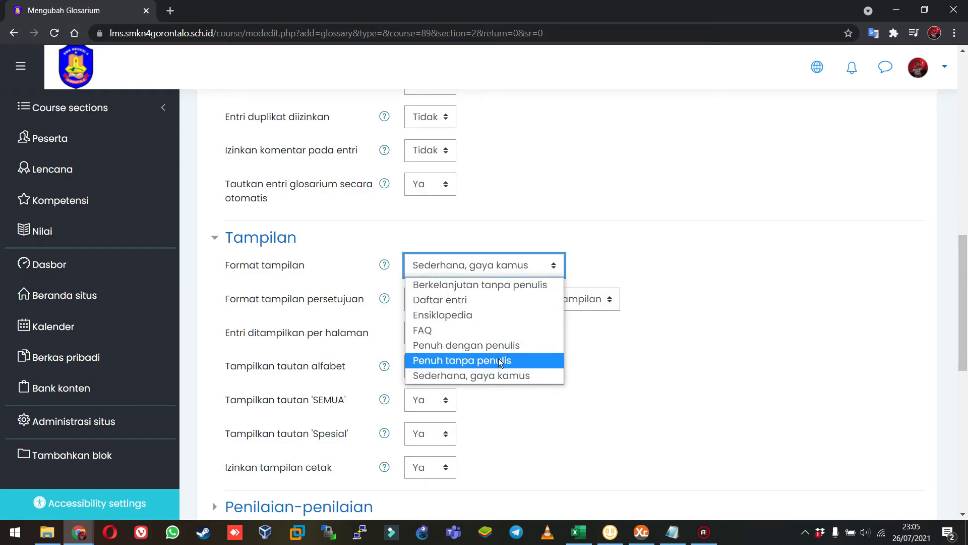
{"action": "left_click", "coordinate": [497, 377]}
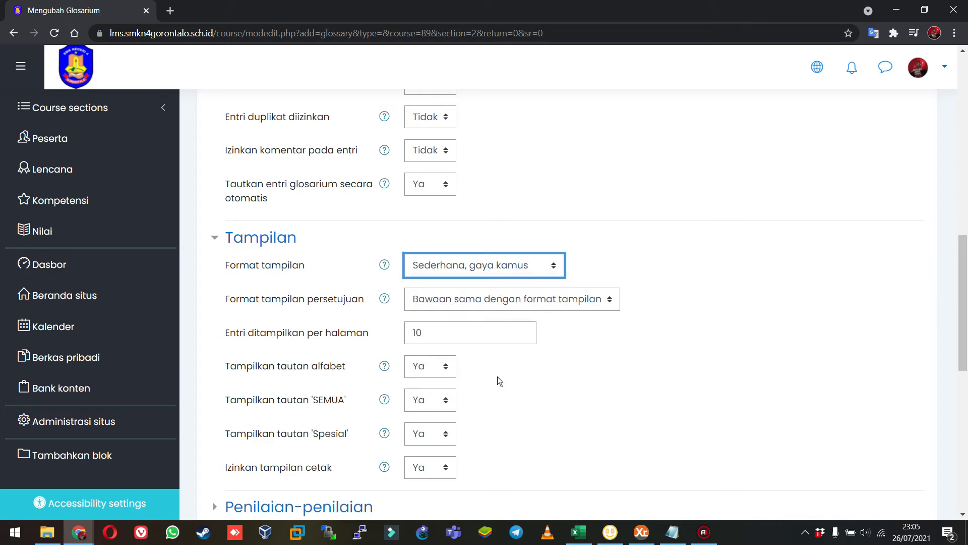
{"action": "left_click", "coordinate": [510, 304]}
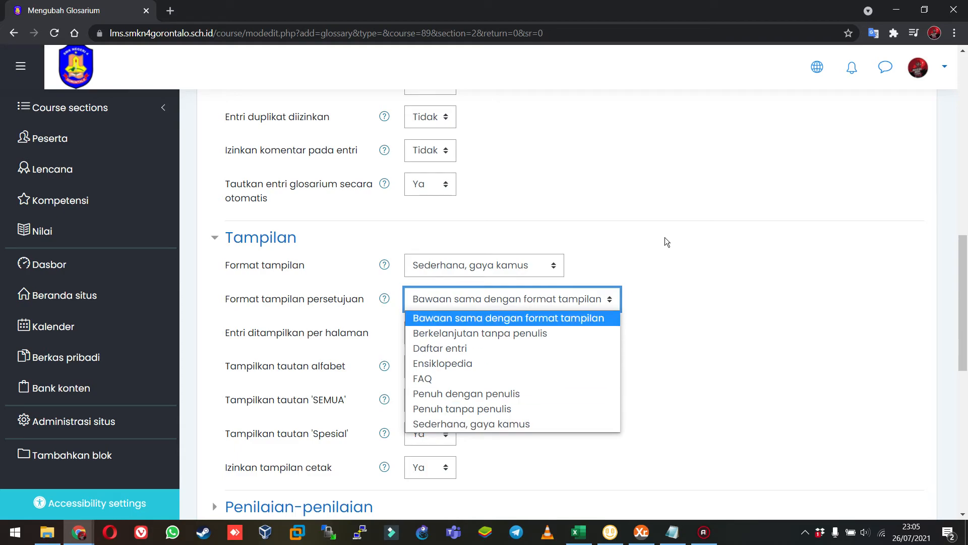
{"action": "left_click", "coordinate": [473, 346]}
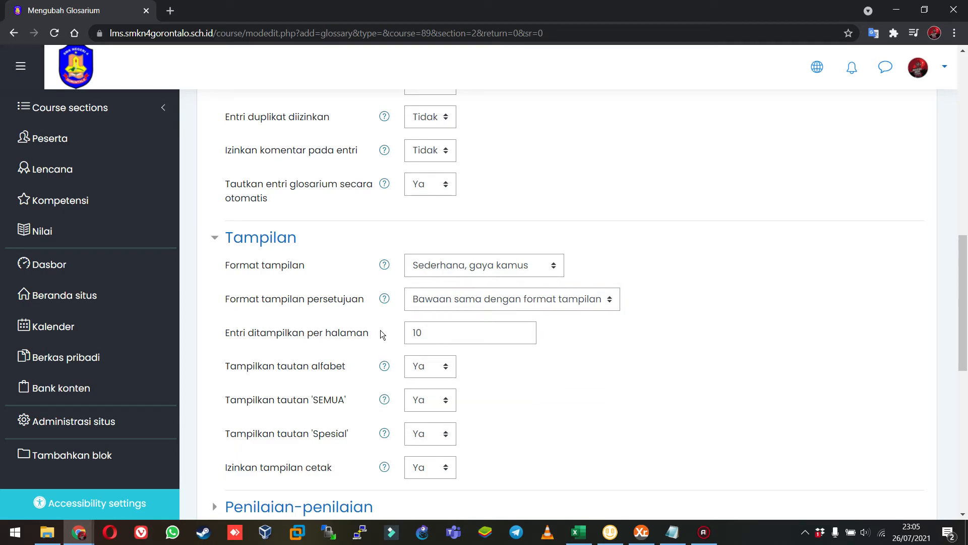
{"action": "double_click", "coordinate": [450, 331]}
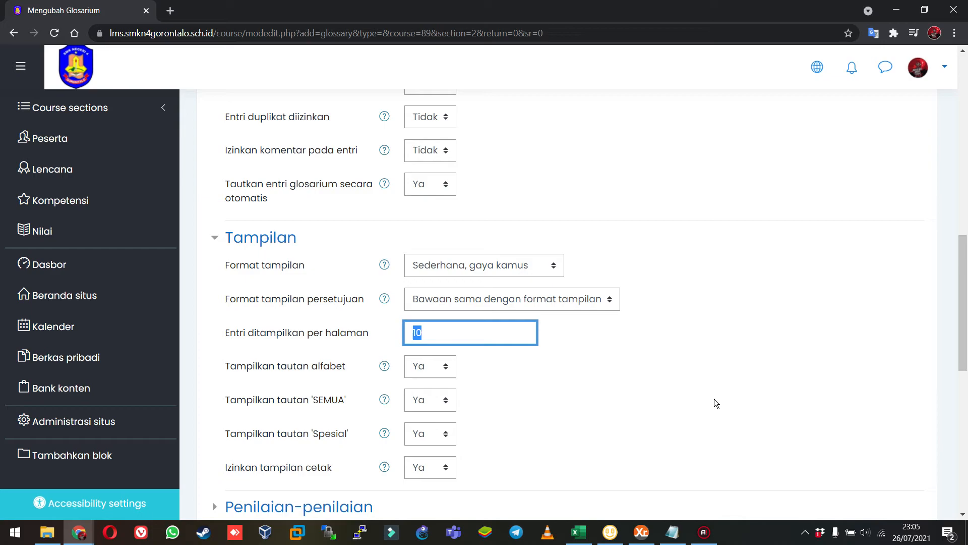
{"action": "left_click", "coordinate": [563, 394]}
{"action": "scroll", "coordinate": [274, 388], "scroll_direction": "down", "scroll_amount": 5}
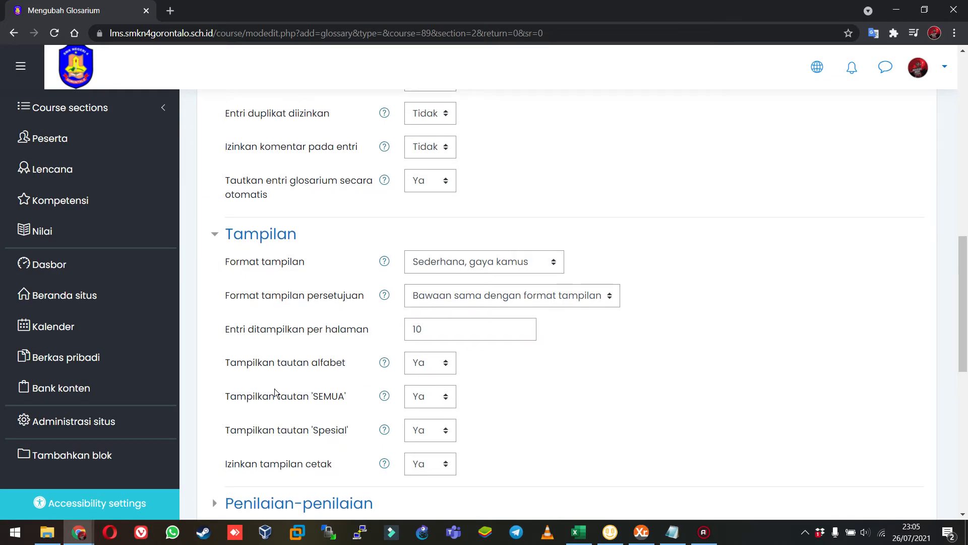
Check the glossary's grading settings and save it back to the course.
{"action": "left_click", "coordinate": [313, 250]}
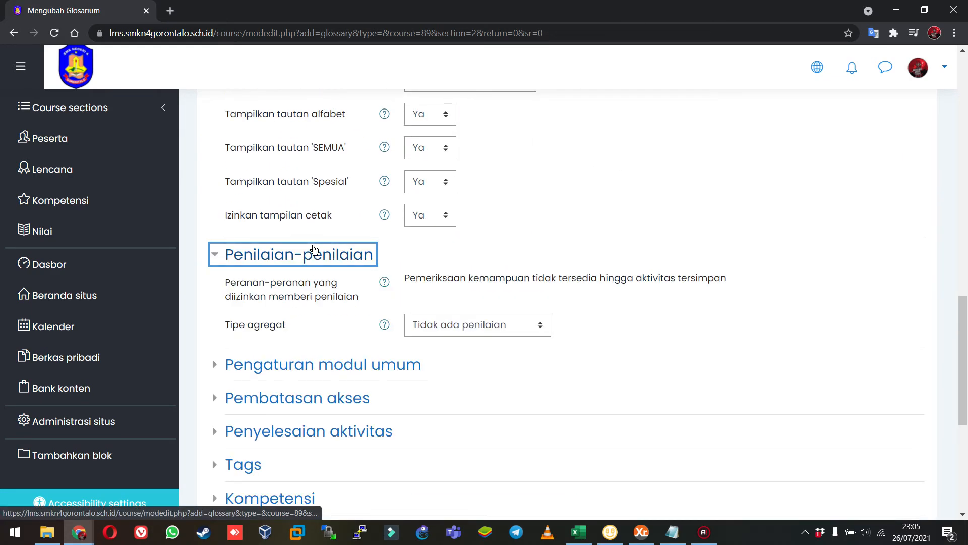
{"action": "left_click", "coordinate": [314, 250]}
{"action": "left_click", "coordinate": [479, 456]}
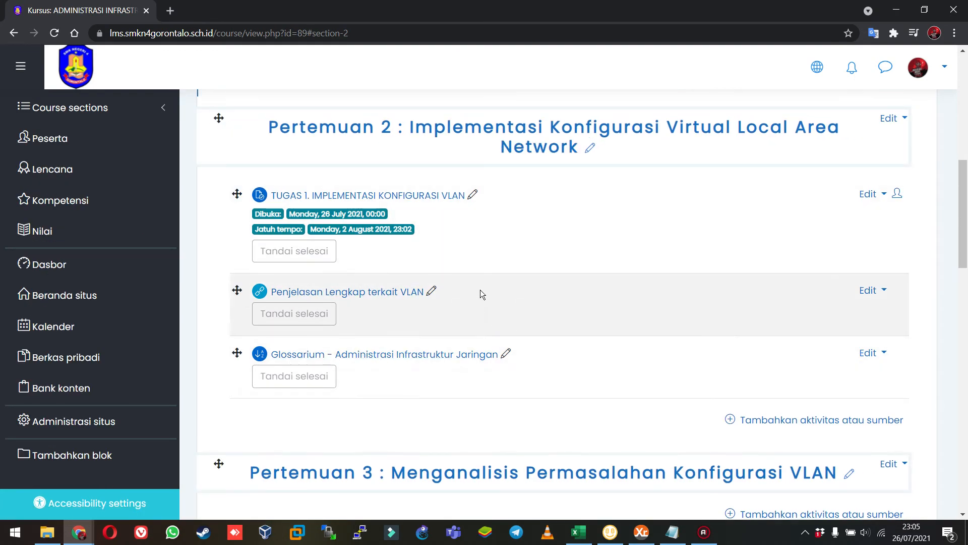
Review the activities in Pertemuan 2 and open the Glossarium - Administrasi Infrastruktur Jaringan activity.
{"action": "scroll", "coordinate": [337, 303], "scroll_direction": "up", "scroll_amount": 10}
{"action": "scroll", "coordinate": [337, 302], "scroll_direction": "down", "scroll_amount": 10}
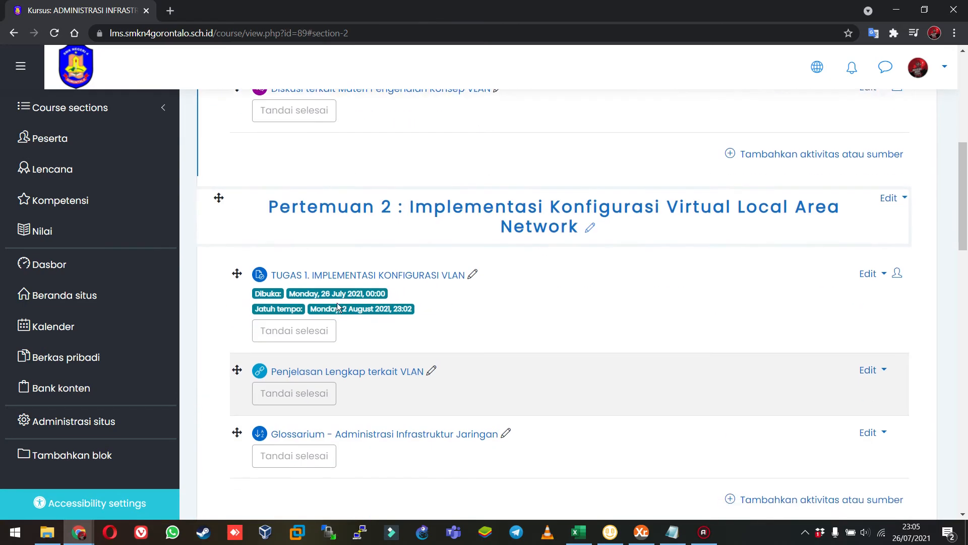
{"action": "scroll", "coordinate": [372, 181], "scroll_direction": "up", "scroll_amount": 3}
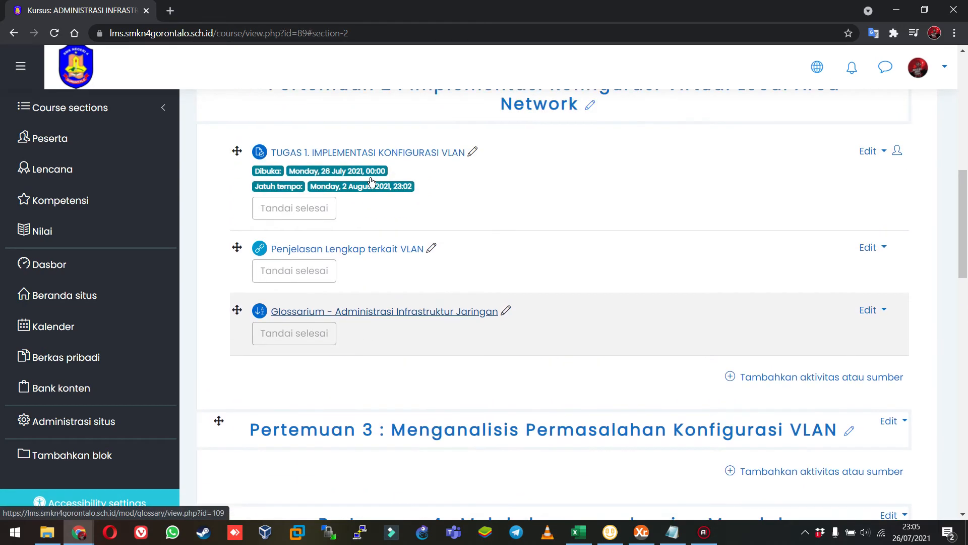
{"action": "left_click", "coordinate": [392, 311]}
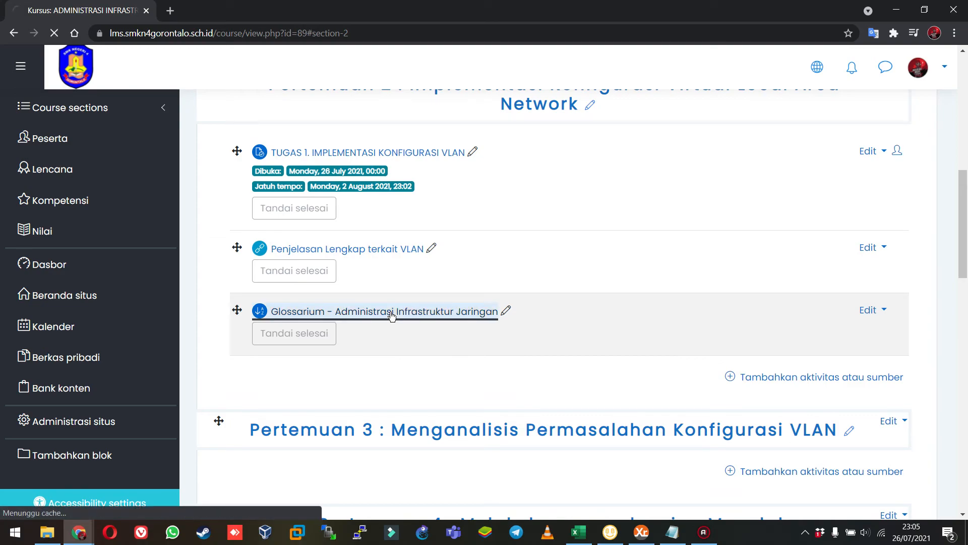
{"action": "scroll", "coordinate": [392, 316], "scroll_direction": "down", "scroll_amount": 3}
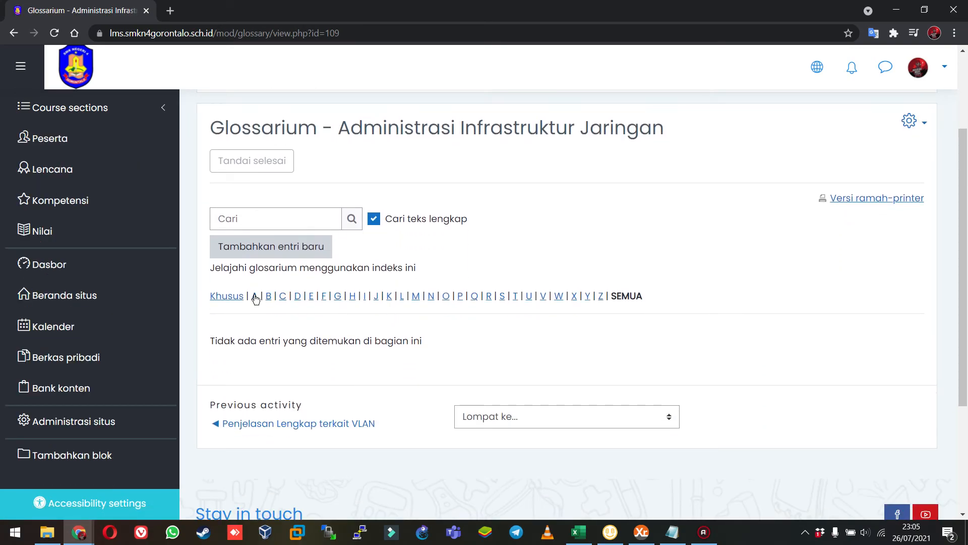
Start a new glossary entry with VLAN as both its keyword and its concept.
{"action": "left_click", "coordinate": [273, 253]}
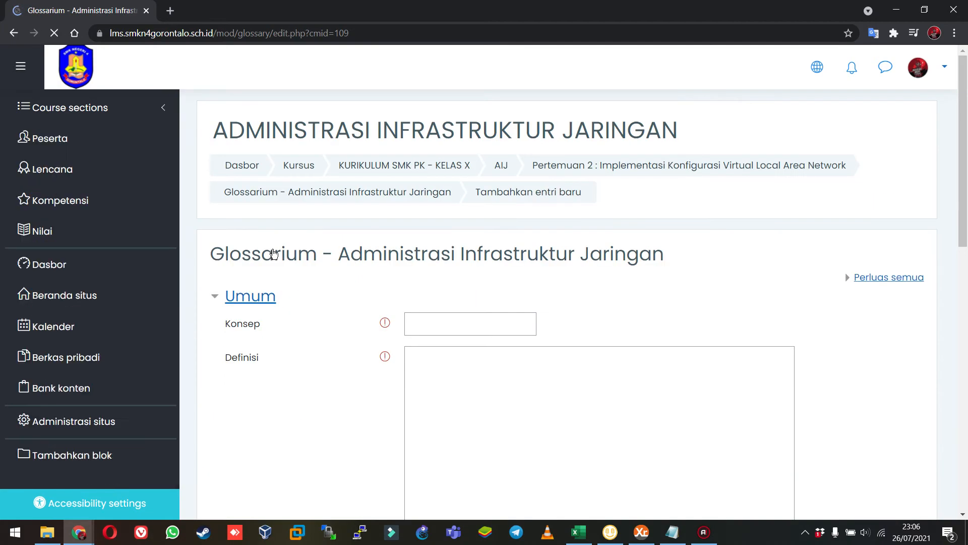
{"action": "scroll", "coordinate": [356, 355], "scroll_direction": "down", "scroll_amount": 3}
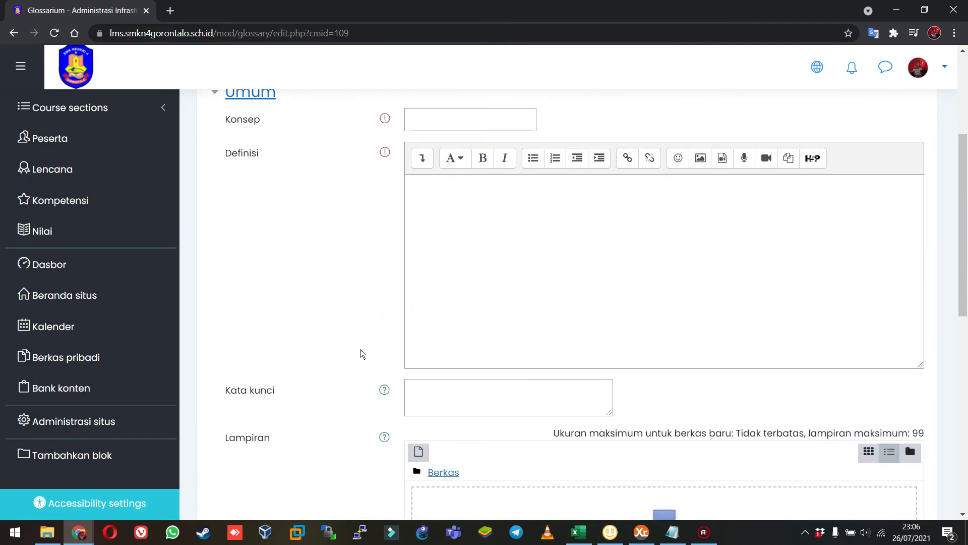
{"action": "scroll", "coordinate": [360, 349], "scroll_direction": "down", "scroll_amount": 3}
{"action": "left_click", "coordinate": [461, 227]}
{"action": "type", "text": "VLAN"}
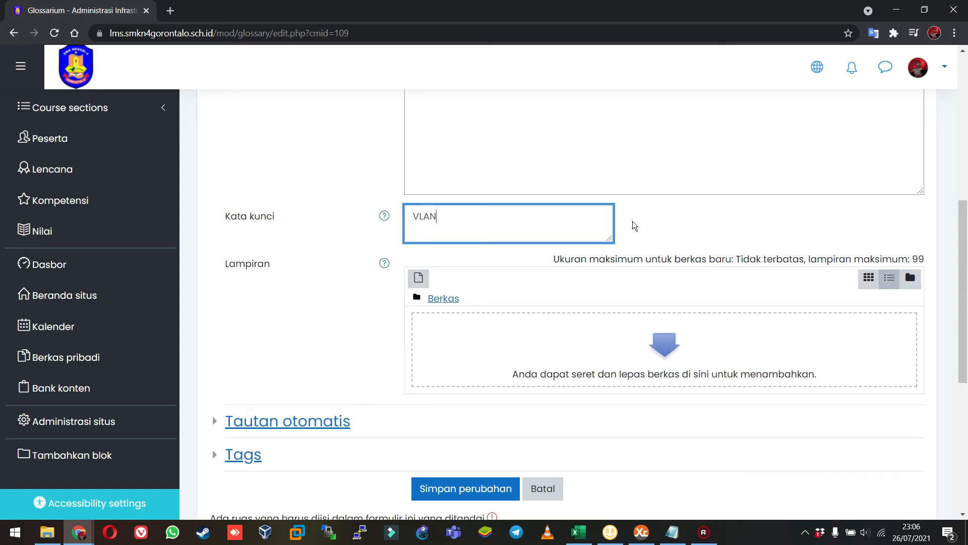
{"action": "scroll", "coordinate": [630, 223], "scroll_direction": "up", "scroll_amount": 4}
{"action": "left_click", "coordinate": [477, 131]}
{"action": "type", "text": "VLAN"}
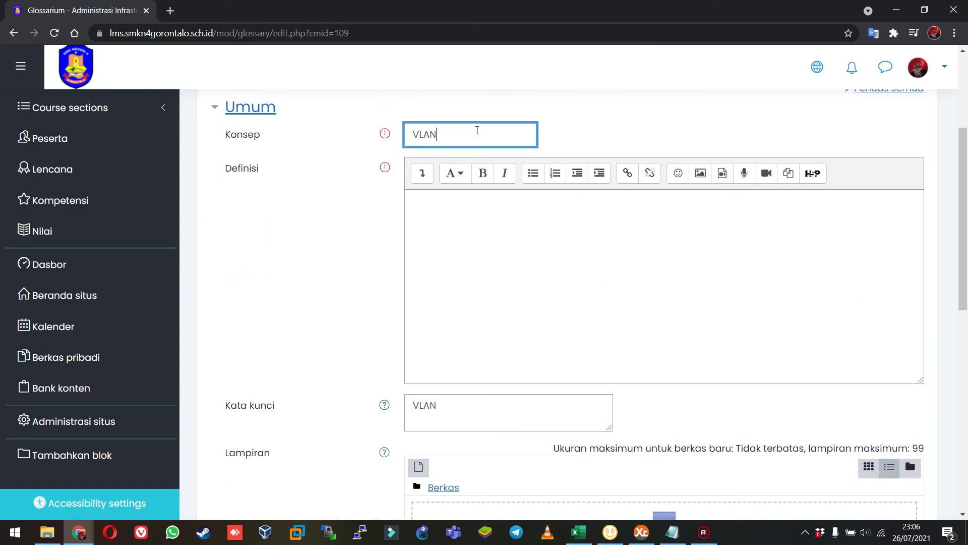
Search Google for "vlan adalah" in a new browser tab and copy the Virtual LAN definition from the results.
{"action": "key", "text": "ctrl+t"}
{"action": "type", "text": "google.com"}
{"action": "key", "text": "Tab"}
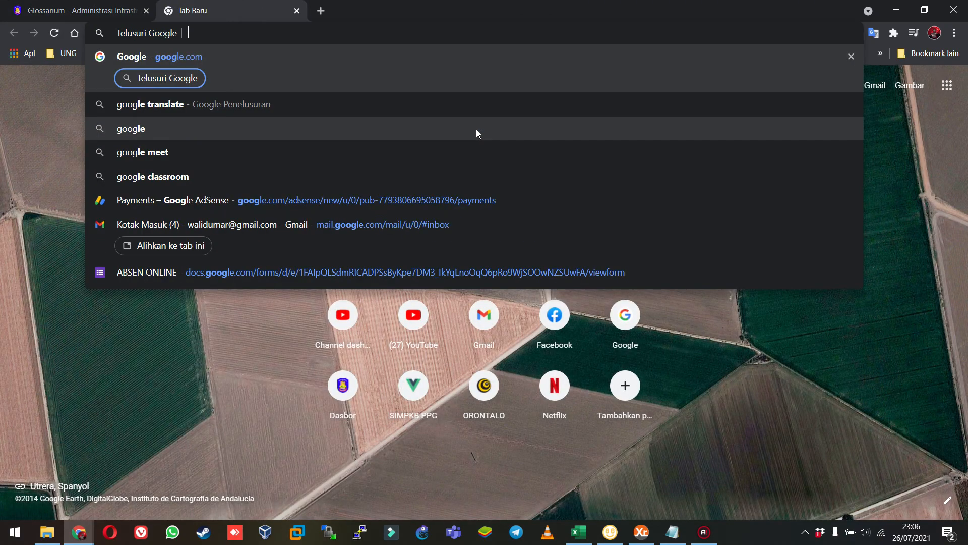
{"action": "type", "text": "vlan adalah"}
{"action": "key", "text": "Return"}
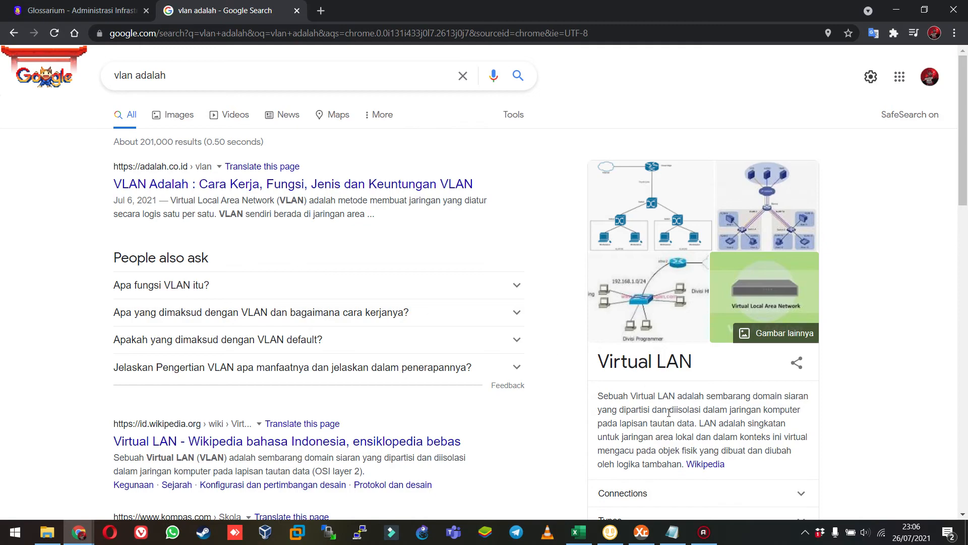
{"action": "scroll", "coordinate": [668, 412], "scroll_direction": "down", "scroll_amount": 1}
{"action": "left_click_drag", "start_coordinate": [598, 336], "coordinate": [682, 402]}
{"action": "key", "text": "ctrl+c"}
Paste the copied text as the VLAN entry's definition in the Moodle form and save the entry.
{"action": "left_click", "coordinate": [81, 11]}
{"action": "left_click", "coordinate": [458, 249]}
{"action": "key", "text": "ctrl+v"}
{"action": "scroll", "coordinate": [382, 270], "scroll_direction": "down", "scroll_amount": 5}
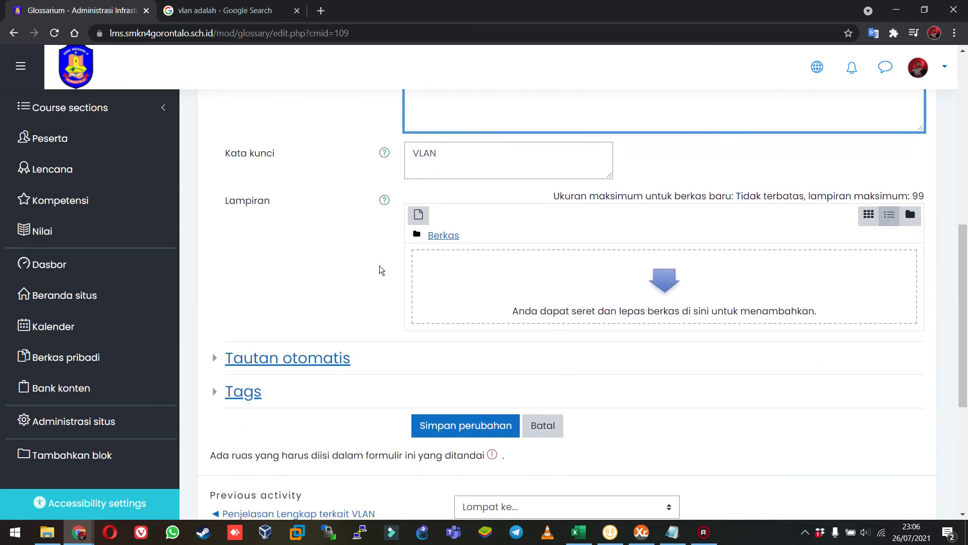
{"action": "scroll", "coordinate": [378, 271], "scroll_direction": "down", "scroll_amount": 4}
{"action": "scroll", "coordinate": [602, 302], "scroll_direction": "up", "scroll_amount": 5}
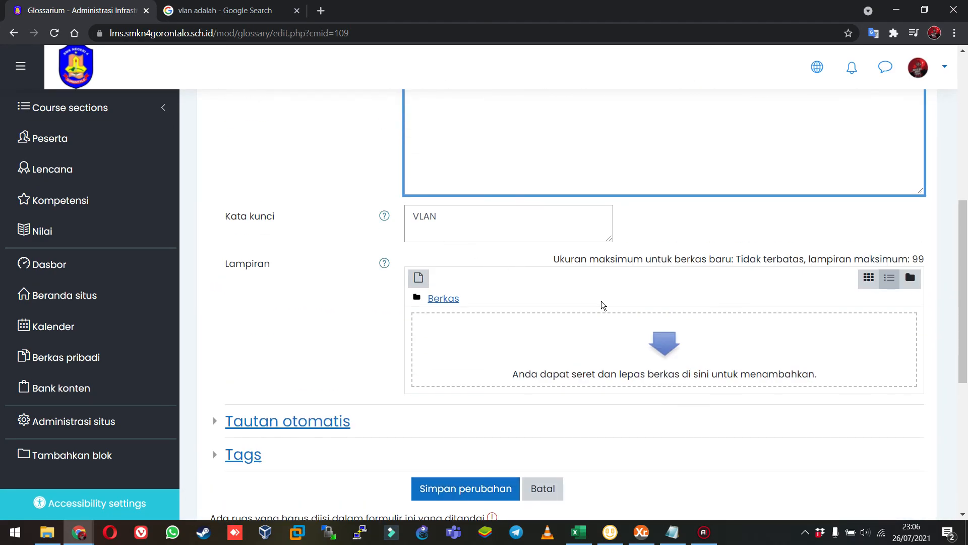
{"action": "scroll", "coordinate": [484, 328], "scroll_direction": "down", "scroll_amount": 4}
{"action": "left_click", "coordinate": [501, 303]}
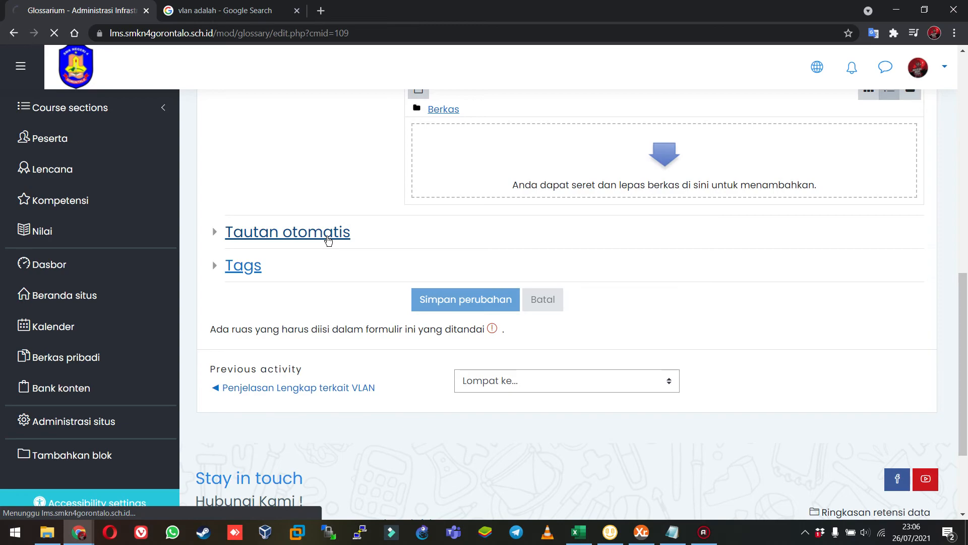
Examine the saved VLAN entry and its keyword, and browse the glossary index under V and A.
{"action": "scroll", "coordinate": [326, 240], "scroll_direction": "down", "scroll_amount": 5}
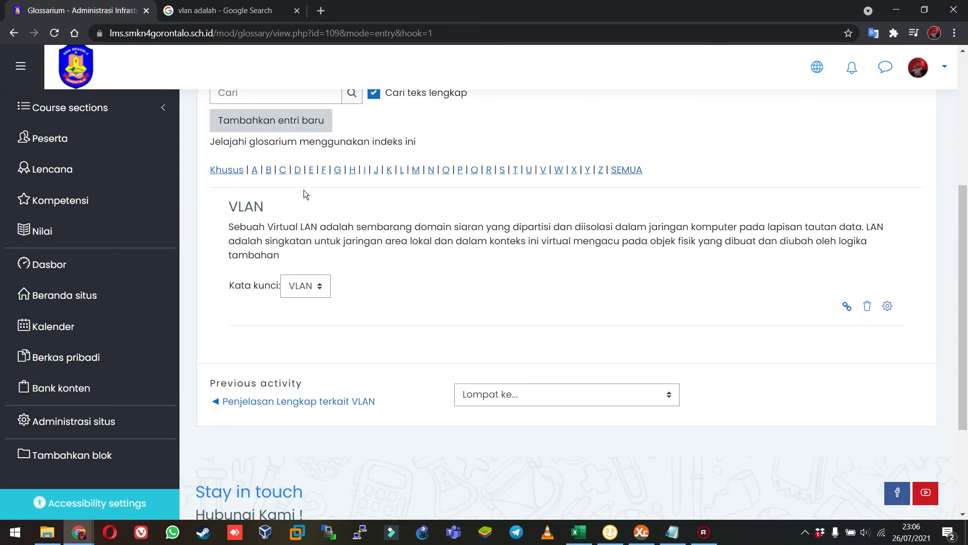
{"action": "left_click", "coordinate": [298, 281]}
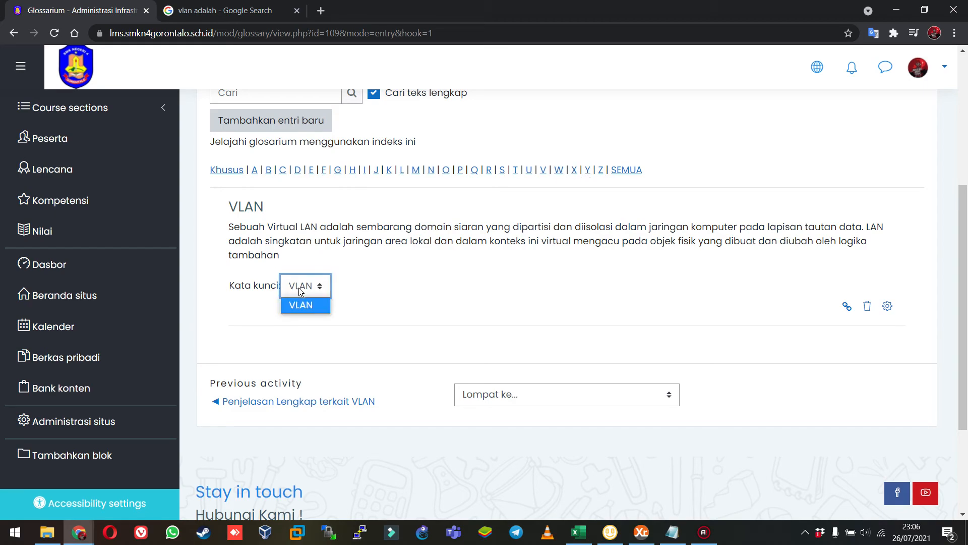
{"action": "left_click", "coordinate": [470, 241]}
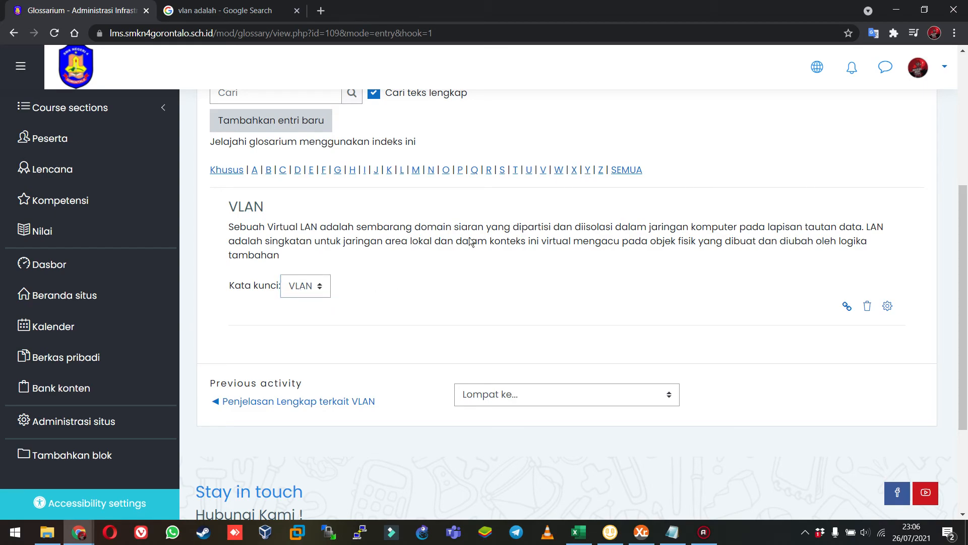
{"action": "left_click", "coordinate": [543, 171]}
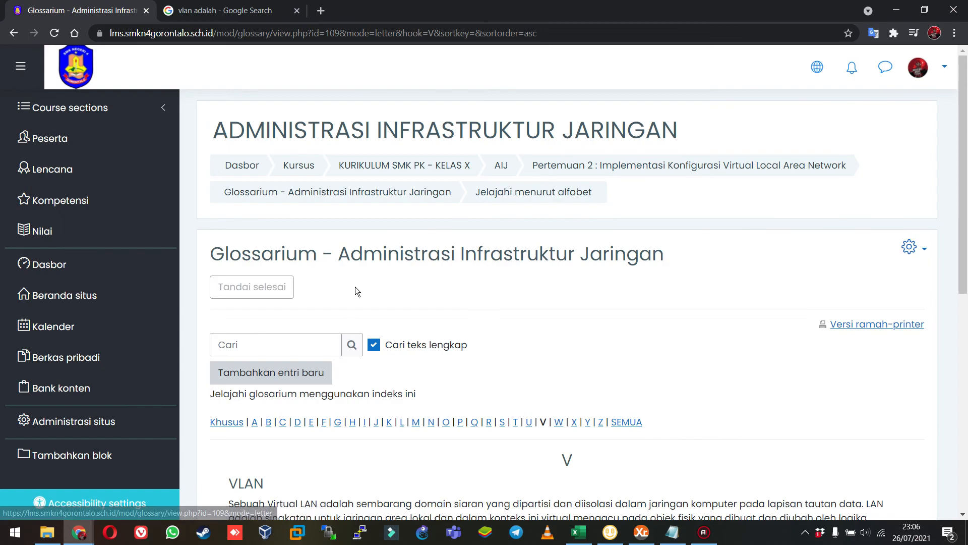
{"action": "scroll", "coordinate": [318, 368], "scroll_direction": "down", "scroll_amount": 3}
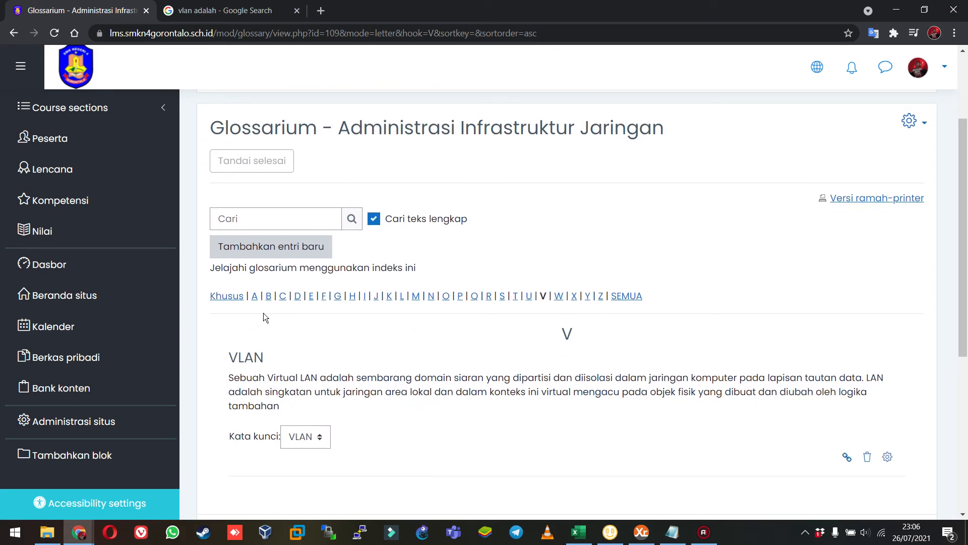
{"action": "left_click", "coordinate": [255, 297]}
{"action": "scroll", "coordinate": [412, 363], "scroll_direction": "down", "scroll_amount": 4}
{"action": "scroll", "coordinate": [408, 333], "scroll_direction": "up", "scroll_amount": 3}
Start a new glossary entry with LAN as its concept.
{"action": "left_click", "coordinate": [318, 310]}
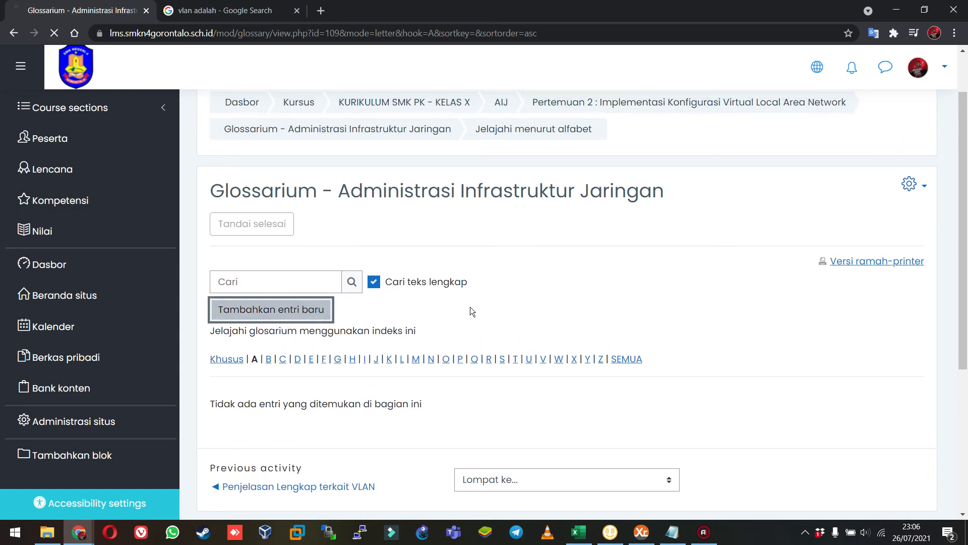
{"action": "left_click", "coordinate": [452, 321]}
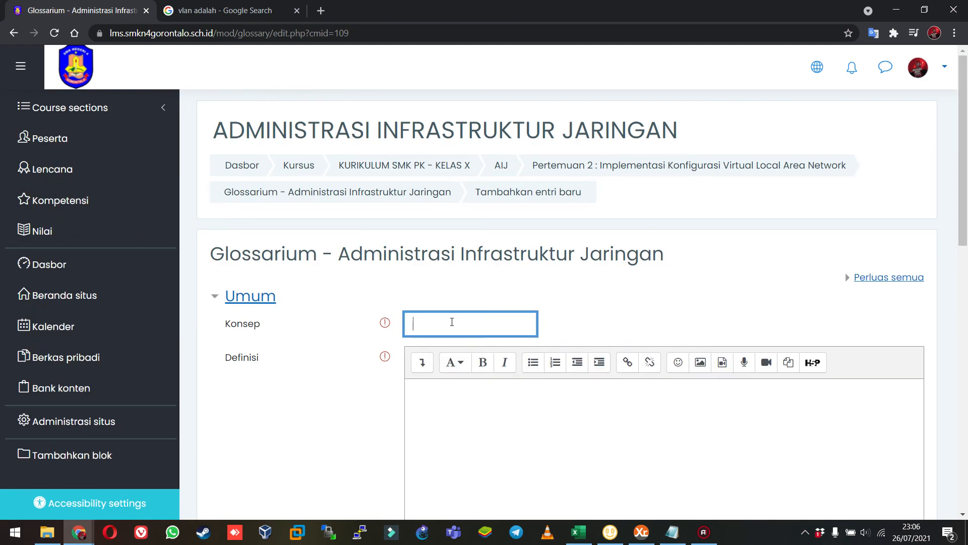
{"action": "scroll", "coordinate": [304, 348], "scroll_direction": "down", "scroll_amount": 2}
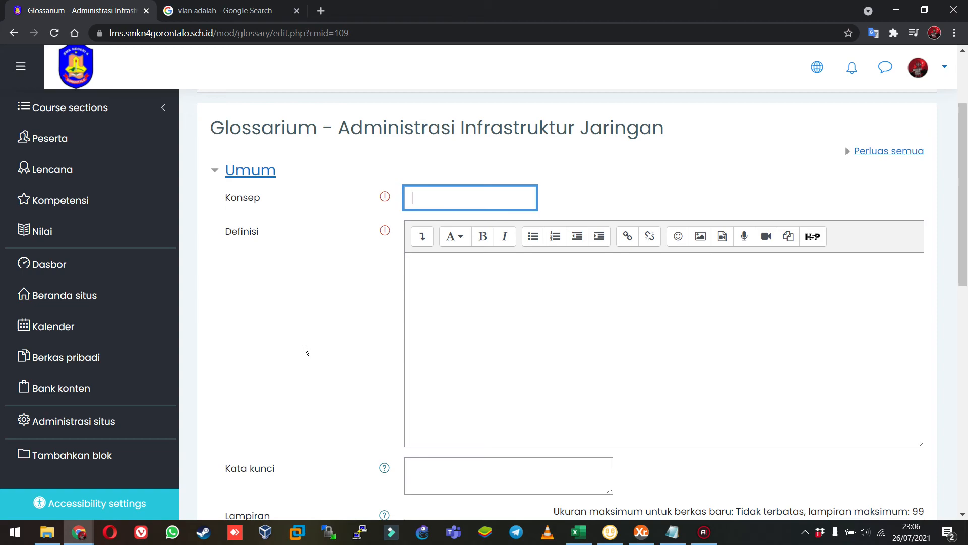
{"action": "type", "text": "LAN"}
Enter "Jaringan Komputer dalam skala kecil" as the LAN entry's definition.
{"action": "key", "text": "Tab"}
{"action": "key", "text": "Tab"}
{"action": "type", "text": "LOCAL"}
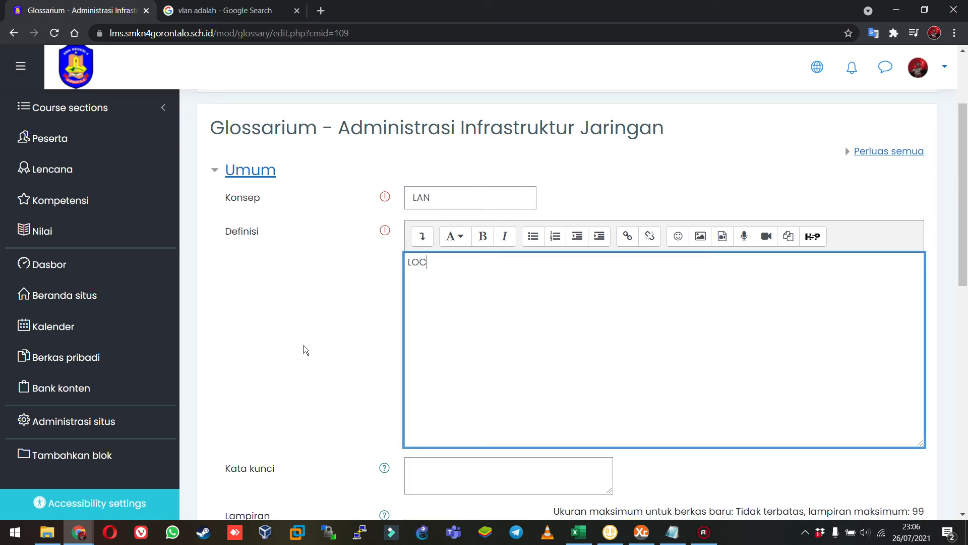
{"action": "key", "text": "BackSpace"}
{"action": "key", "text": "BackSpace"}
{"action": "key", "text": "BackSpace"}
{"action": "key", "text": "BackSpace"}
{"action": "key", "text": "BackSpace"}
{"action": "key", "text": "BackSpace"}
{"action": "type", "text": "Jaringan Komputer dalam skala kecil ("}
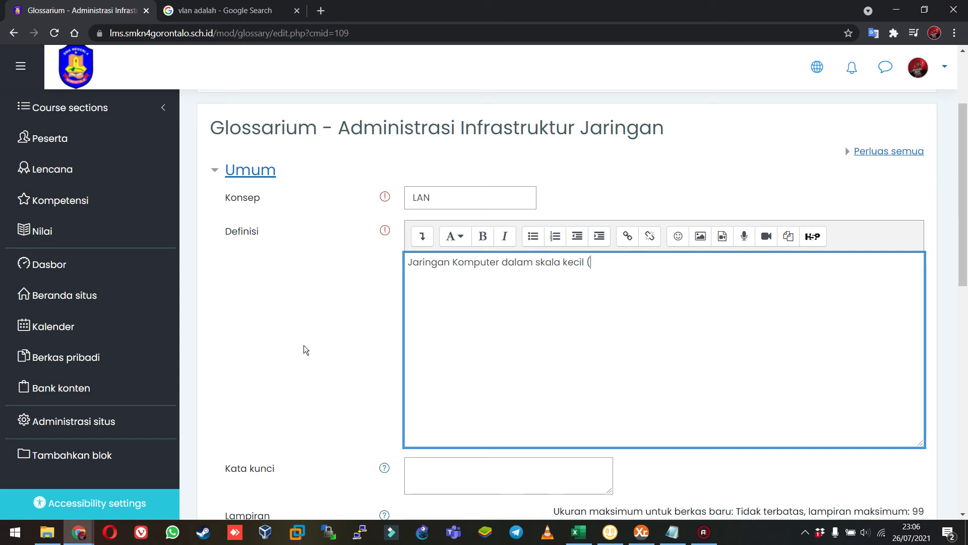
Add LAN as the entry's keyword, expand the automatic link and tag settings, and save the entry.
{"action": "scroll", "coordinate": [303, 345], "scroll_direction": "down", "scroll_amount": 5}
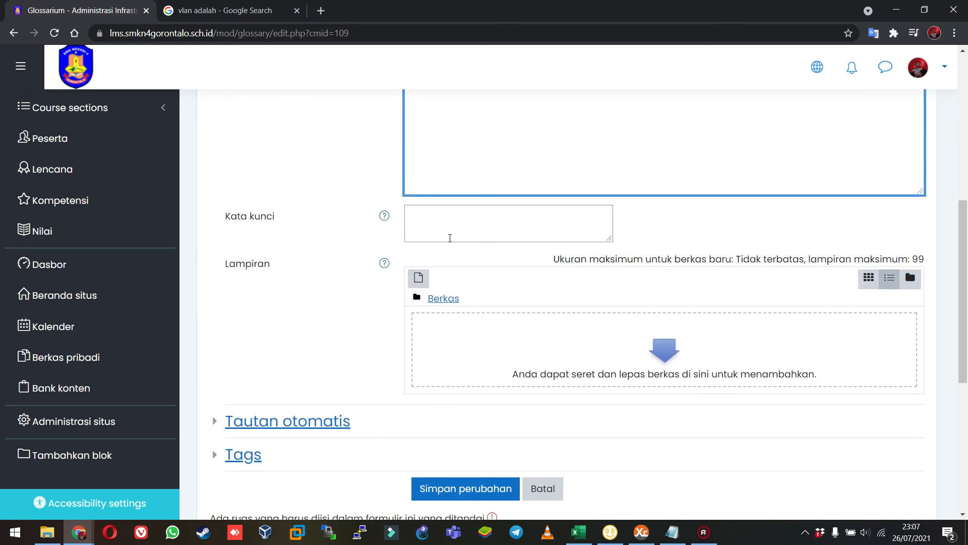
{"action": "left_click", "coordinate": [452, 225]}
{"action": "type", "text": "LAN"}
{"action": "scroll", "coordinate": [454, 225], "scroll_direction": "down", "scroll_amount": 3}
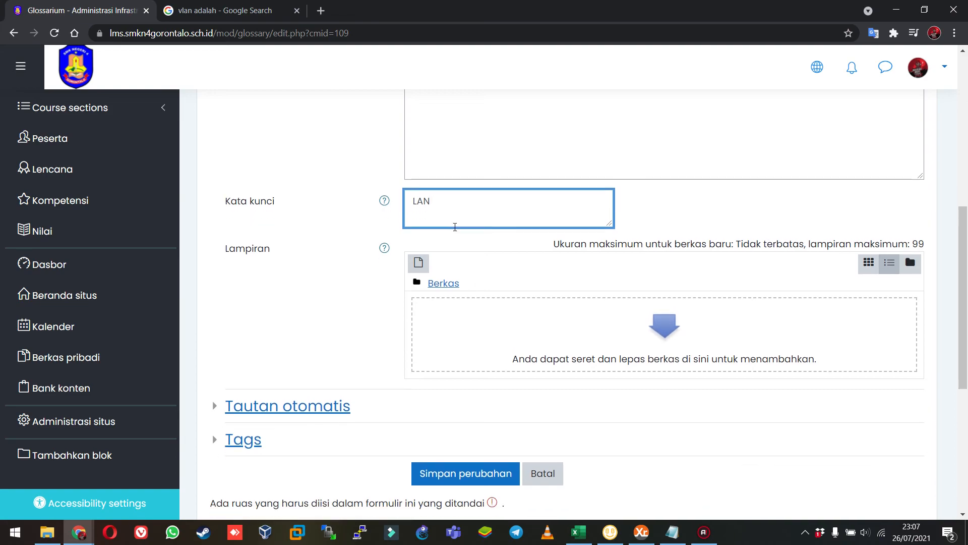
{"action": "left_click", "coordinate": [295, 307]}
{"action": "left_click", "coordinate": [243, 357]}
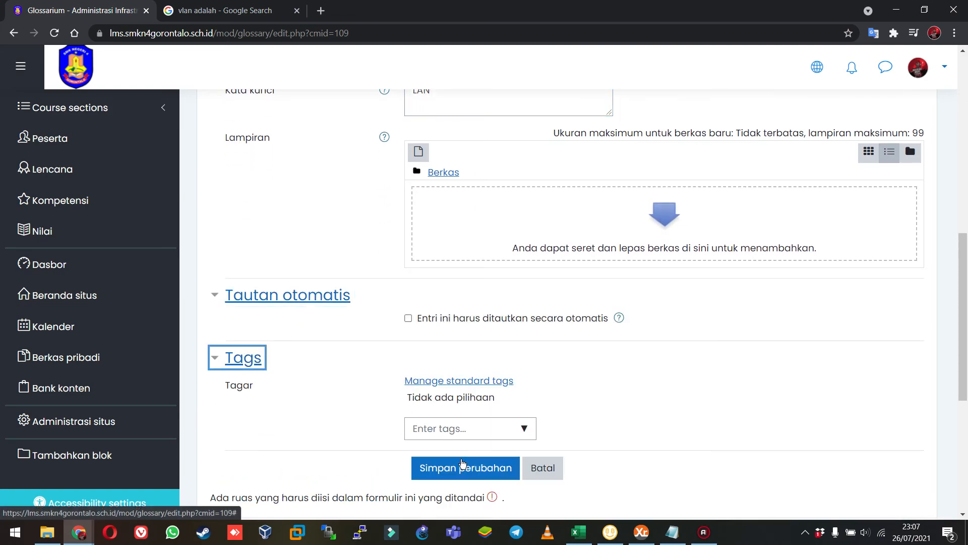
{"action": "left_click", "coordinate": [426, 468]}
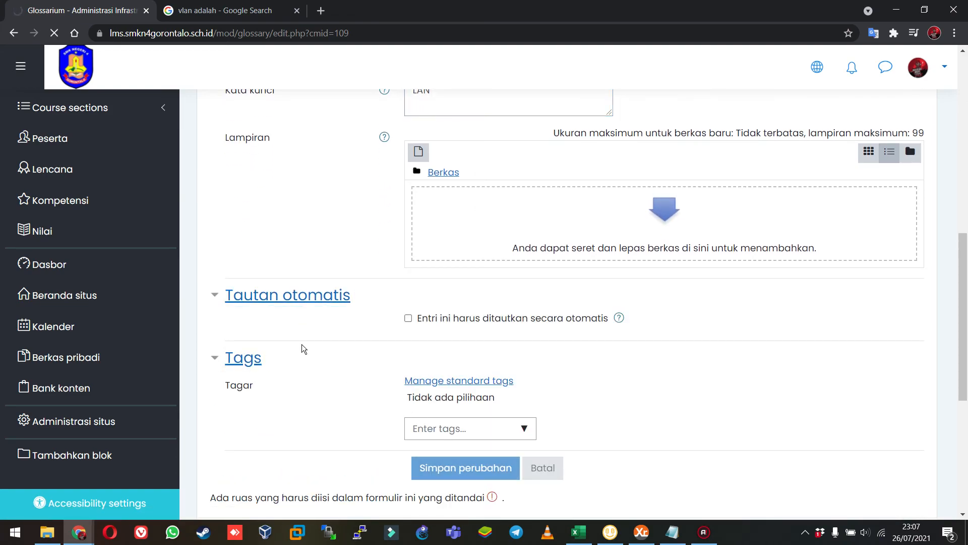
Examine the saved LAN entry and browse the glossary index under L, V and all entries.
{"action": "scroll", "coordinate": [433, 270], "scroll_direction": "down", "scroll_amount": 5}
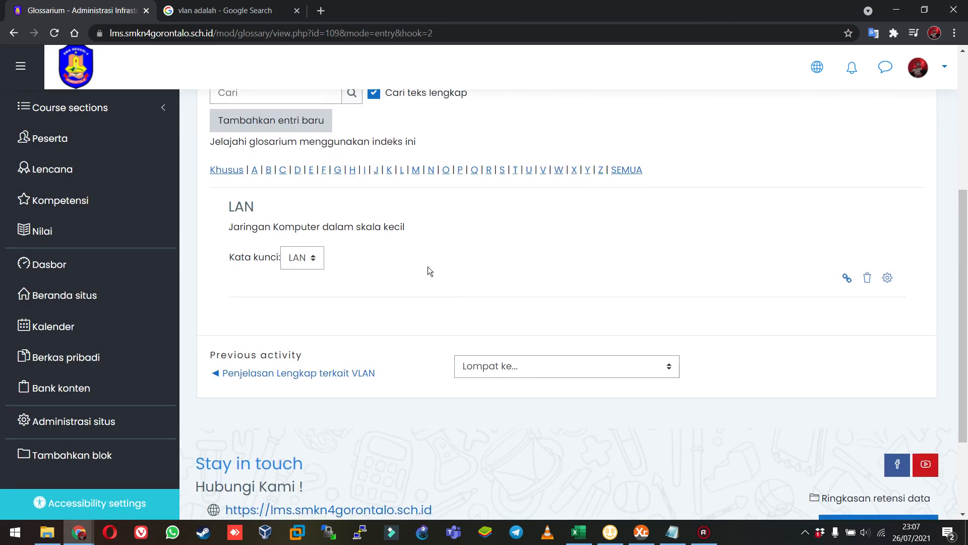
{"action": "left_click", "coordinate": [401, 170]}
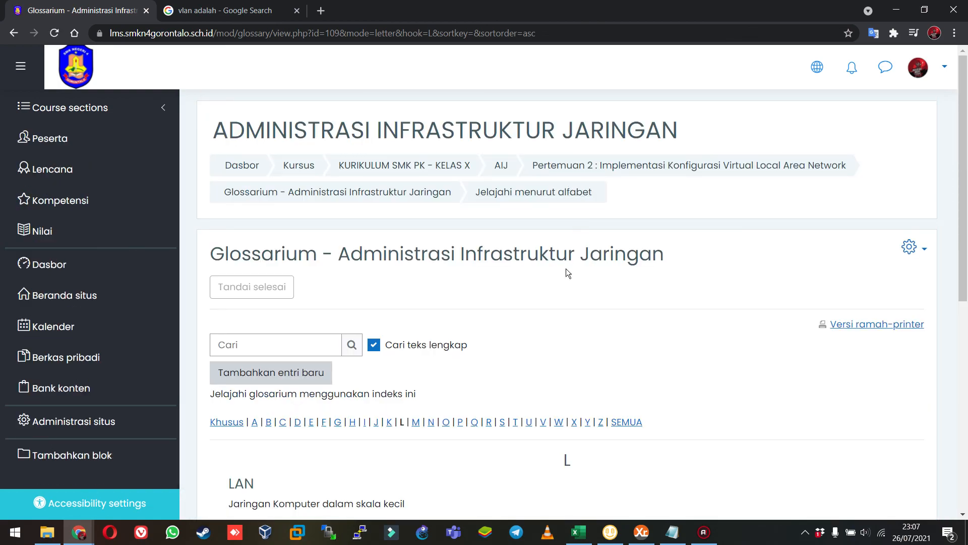
{"action": "scroll", "coordinate": [570, 303], "scroll_direction": "down", "scroll_amount": 4}
{"action": "left_click", "coordinate": [544, 232]}
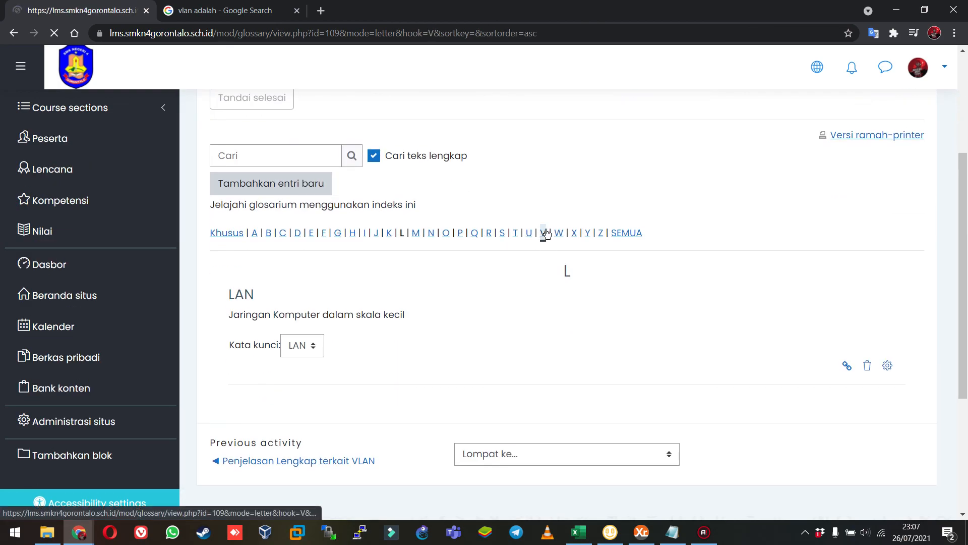
{"action": "scroll", "coordinate": [477, 307], "scroll_direction": "down", "scroll_amount": 1}
{"action": "scroll", "coordinate": [477, 307], "scroll_direction": "down", "scroll_amount": 4}
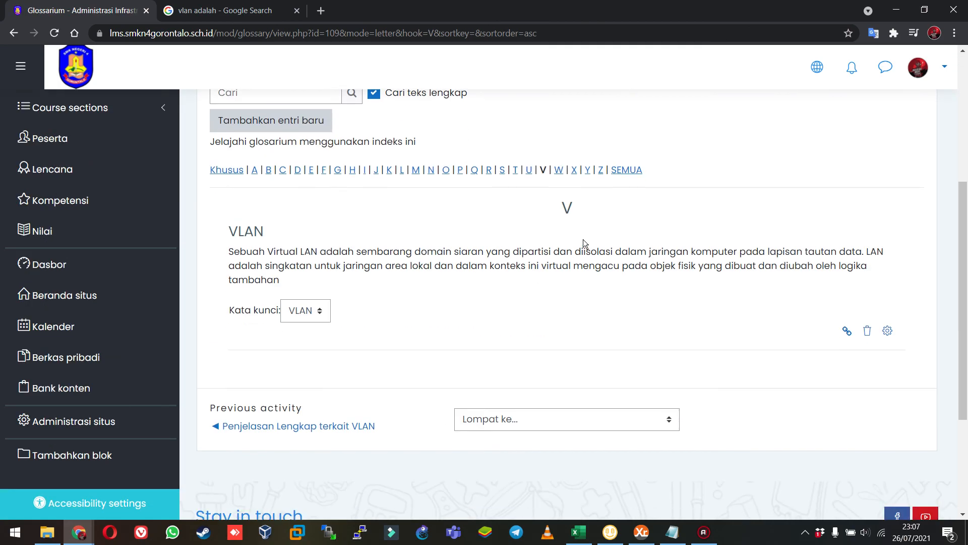
{"action": "left_click", "coordinate": [625, 171]}
{"action": "scroll", "coordinate": [420, 256], "scroll_direction": "down", "scroll_amount": 10}
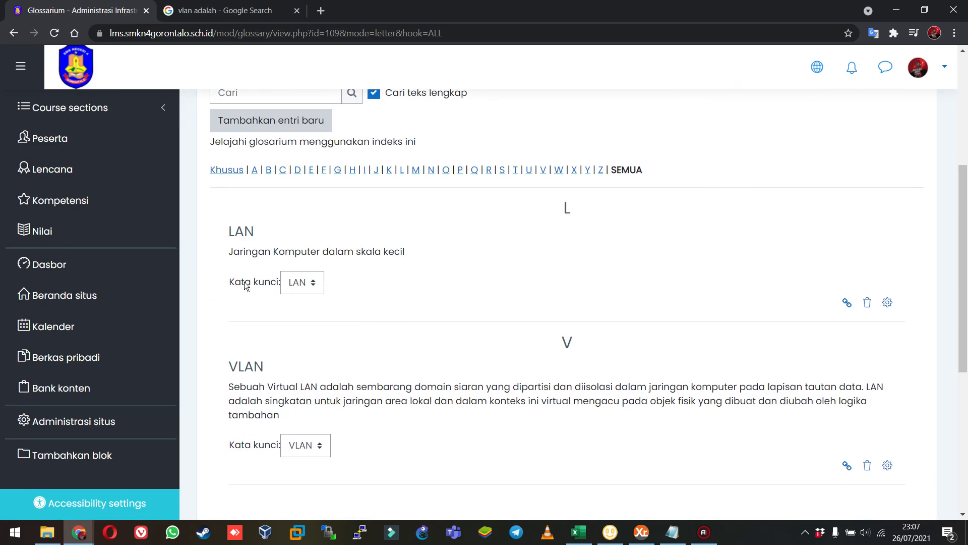
{"action": "scroll", "coordinate": [357, 260], "scroll_direction": "up", "scroll_amount": 4}
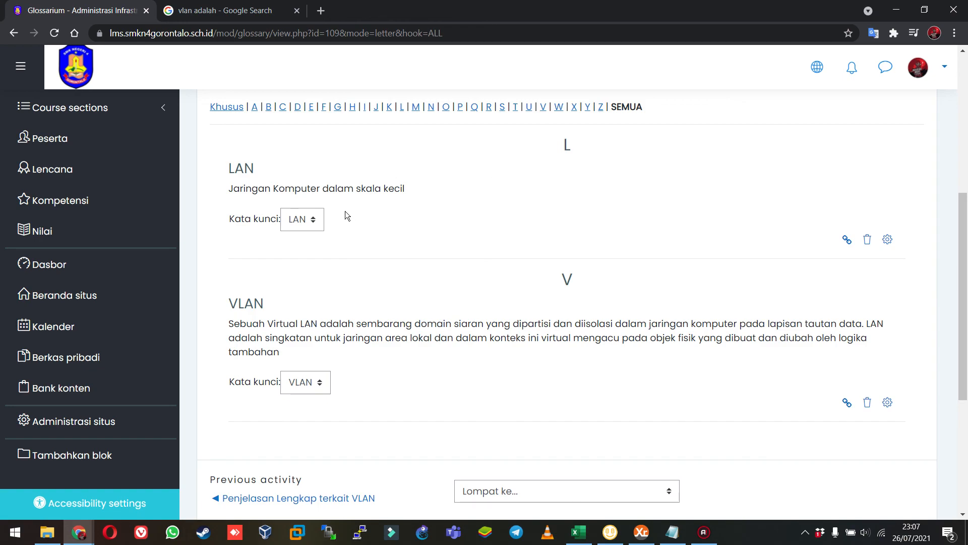
{"action": "scroll", "coordinate": [378, 227], "scroll_direction": "up", "scroll_amount": 6}
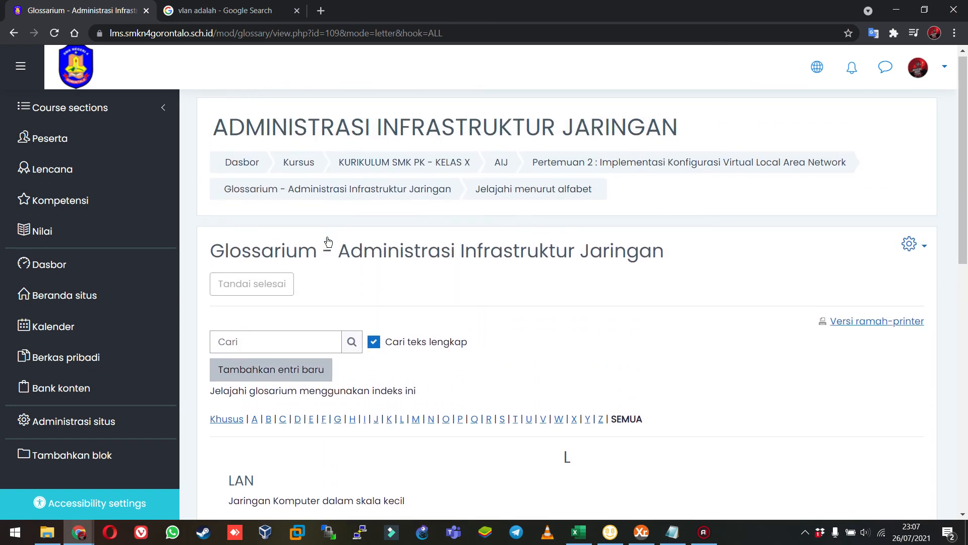
Return to the AIJ course page and review the activities listed under Pertemuan 1 and Pertemuan 2.
{"action": "left_click", "coordinate": [499, 166]}
{"action": "scroll", "coordinate": [434, 263], "scroll_direction": "down", "scroll_amount": 5}
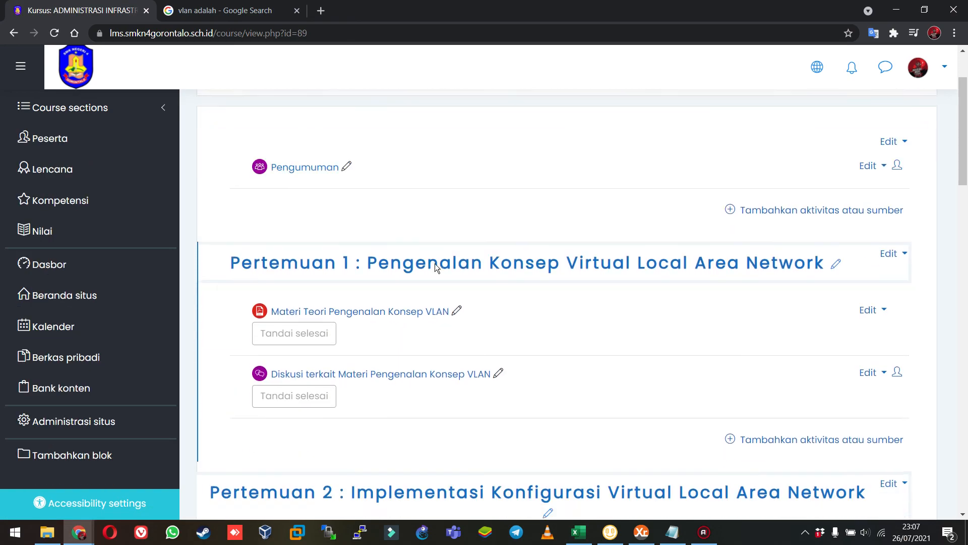
{"action": "scroll", "coordinate": [435, 263], "scroll_direction": "down", "scroll_amount": 6}
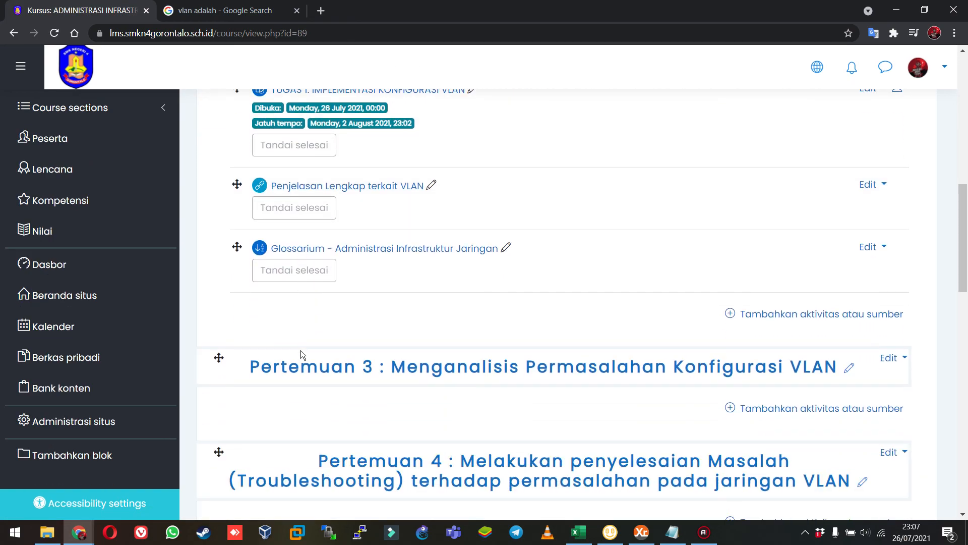
{"action": "scroll", "coordinate": [283, 348], "scroll_direction": "up", "scroll_amount": 4}
{"action": "scroll", "coordinate": [283, 348], "scroll_direction": "up", "scroll_amount": 3}
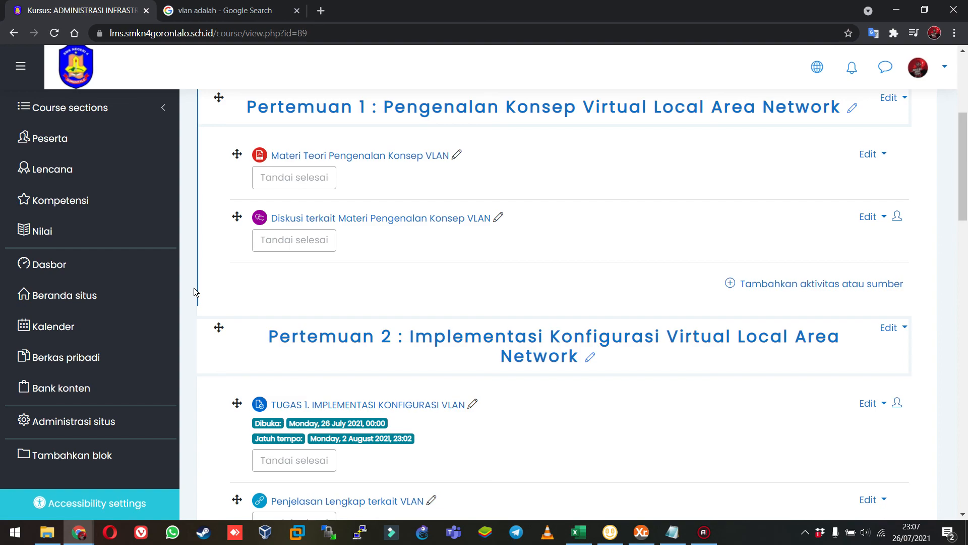
{"action": "scroll", "coordinate": [194, 287], "scroll_direction": "up", "scroll_amount": 5}
{"action": "scroll", "coordinate": [202, 277], "scroll_direction": "down", "scroll_amount": 4}
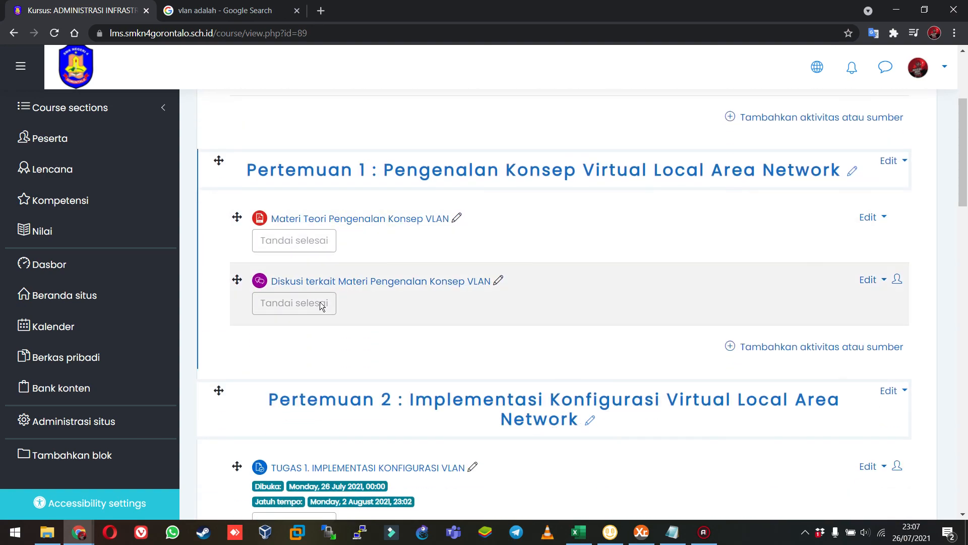
{"action": "scroll", "coordinate": [350, 359], "scroll_direction": "down", "scroll_amount": 5}
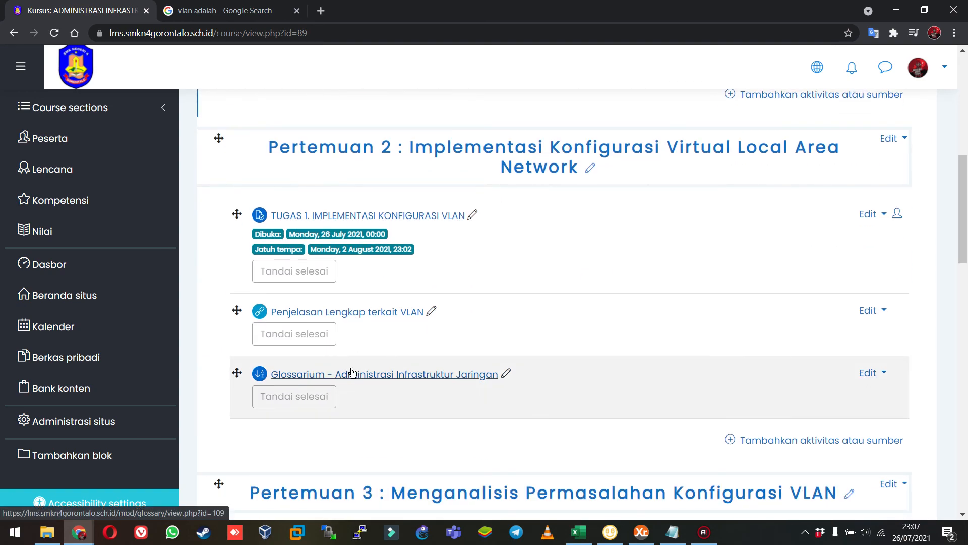
Open the selection of activities and resources that can be added to Pertemuan 2.
{"action": "scroll", "coordinate": [352, 372], "scroll_direction": "up", "scroll_amount": 10}
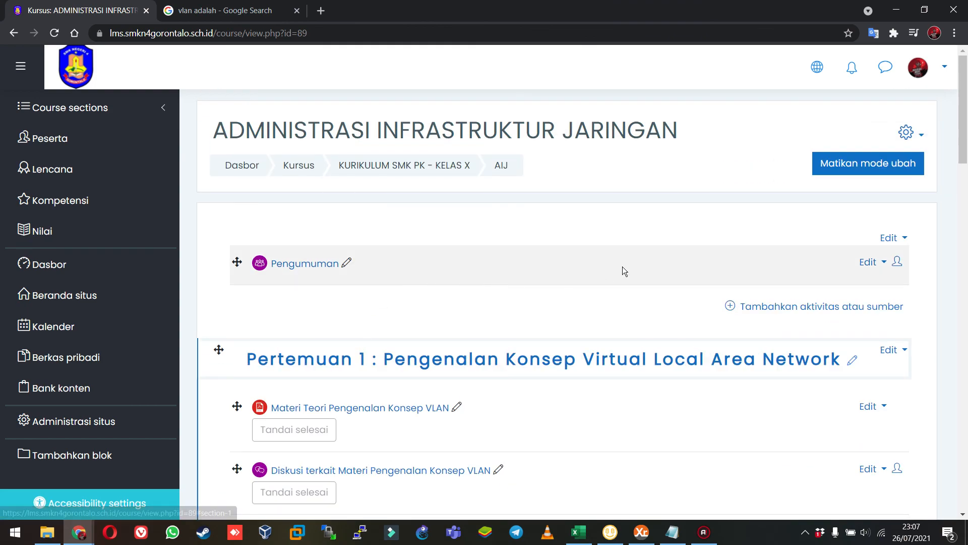
{"action": "scroll", "coordinate": [790, 366], "scroll_direction": "down", "scroll_amount": 9}
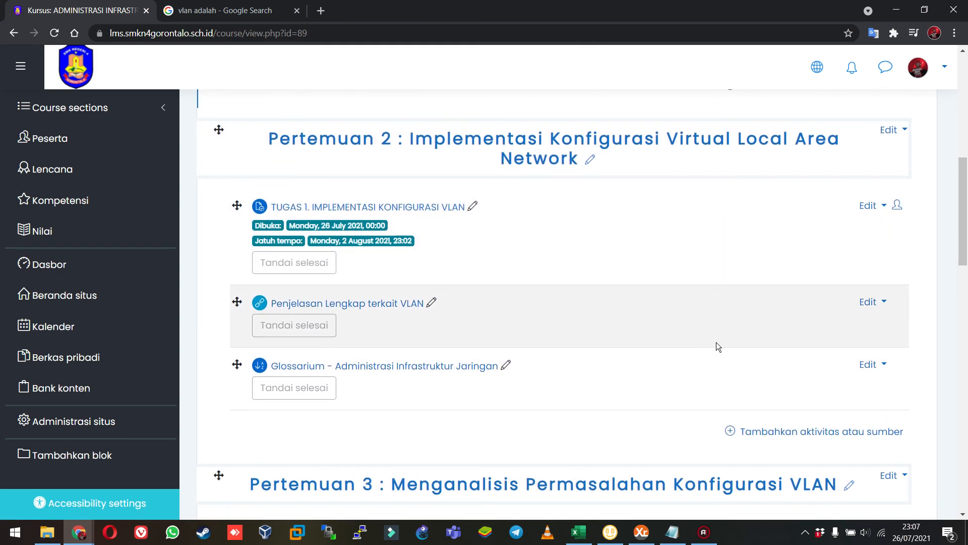
{"action": "scroll", "coordinate": [710, 342], "scroll_direction": "down", "scroll_amount": 1}
{"action": "left_click", "coordinate": [778, 376]}
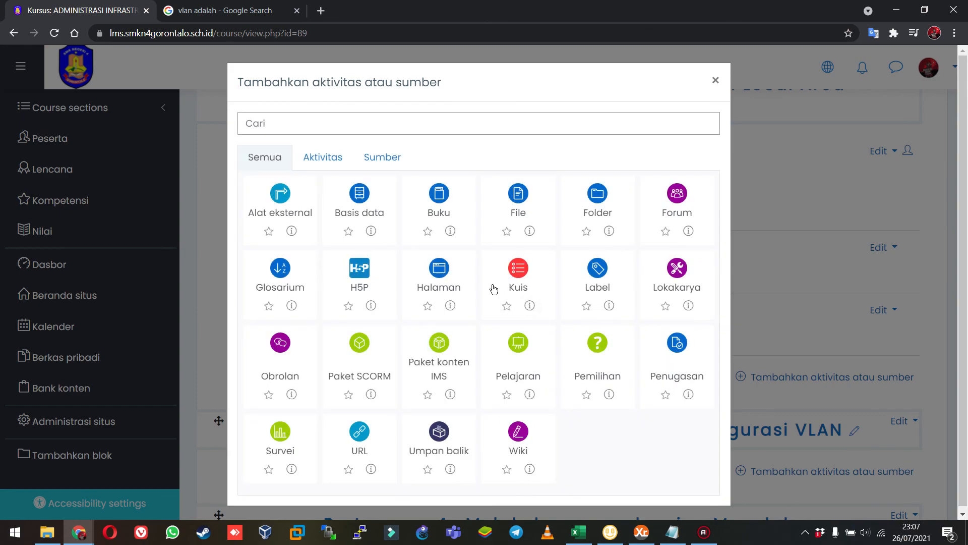